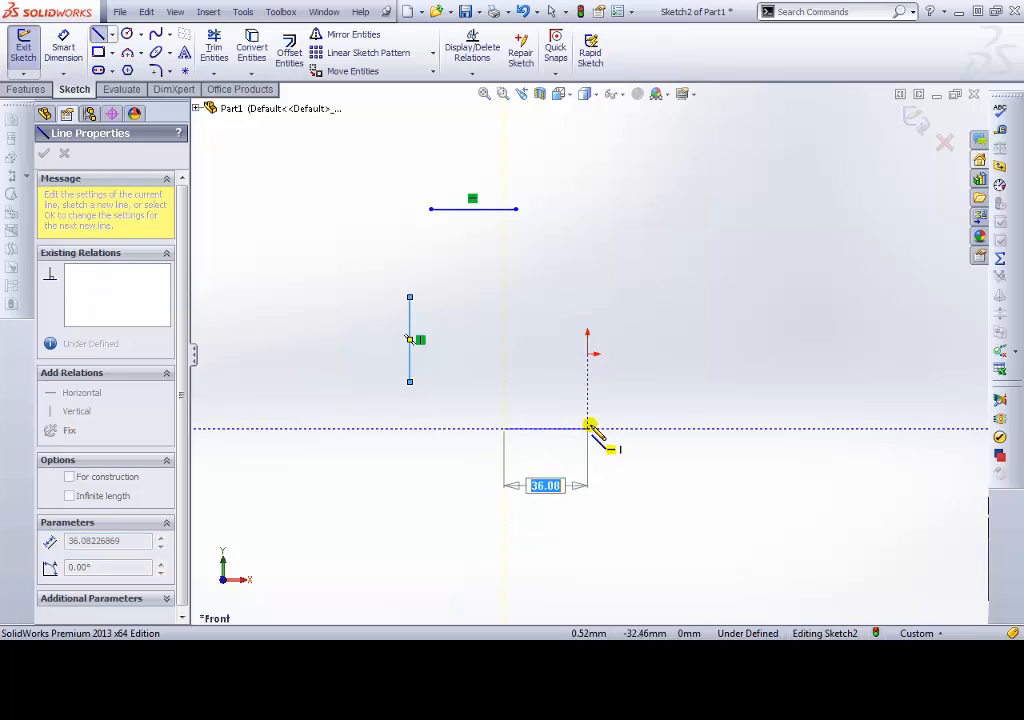
Sketch six separate lines around the origin: two short verticals, one horizontal, two diagonals and a nearly horizontal one at the upper left
{"action": "left_click_drag", "start_coordinate": [700, 242], "coordinate": [700, 272]}
{"action": "left_click_drag", "start_coordinate": [777, 347], "coordinate": [778, 402]}
{"action": "left_click_drag", "start_coordinate": [741, 487], "coordinate": [659, 487]}
{"action": "left_click_drag", "start_coordinate": [650, 381], "coordinate": [581, 297]}
{"action": "left_click_drag", "start_coordinate": [494, 328], "coordinate": [425, 456]}
{"action": "mouse_move", "coordinate": [360, 258]}
{"action": "left_mouse_down"}
{"action": "mouse_move", "coordinate": [480, 268]}
{"action": "mouse_move", "coordinate": [452, 264]}
{"action": "left_mouse_up"}
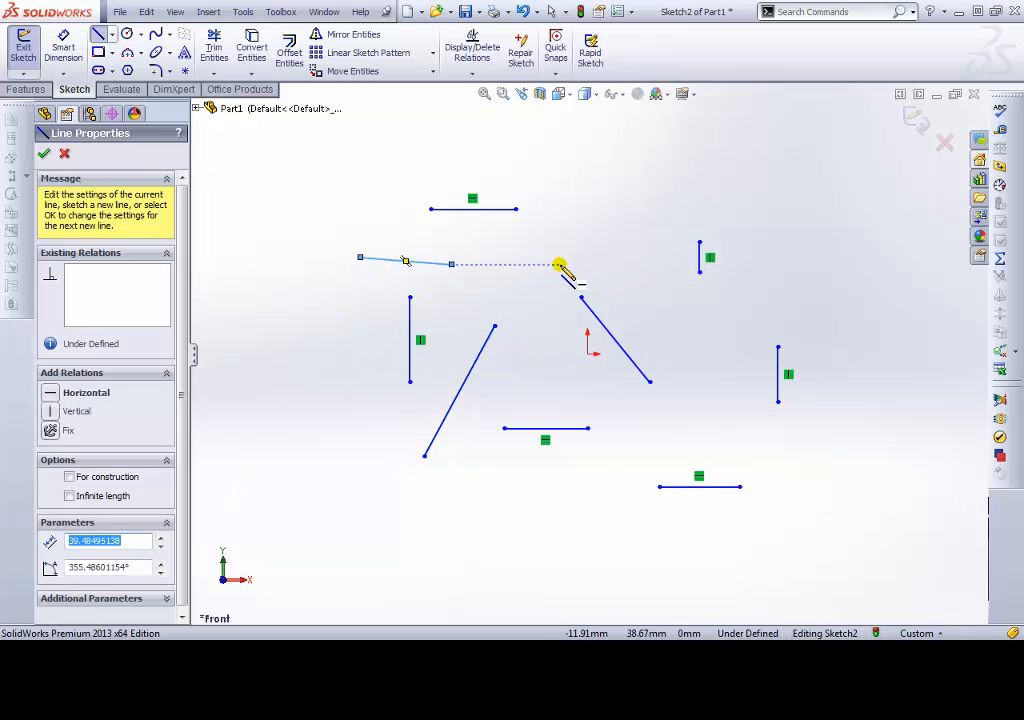
Add six more separate lines in mixed directions, going around the sketch from above the origin through the far right to the lower left
{"action": "left_click_drag", "start_coordinate": [560, 265], "coordinate": [641, 209]}
{"action": "left_click_drag", "start_coordinate": [767, 191], "coordinate": [845, 191]}
{"action": "left_click_drag", "start_coordinate": [854, 242], "coordinate": [845, 364]}
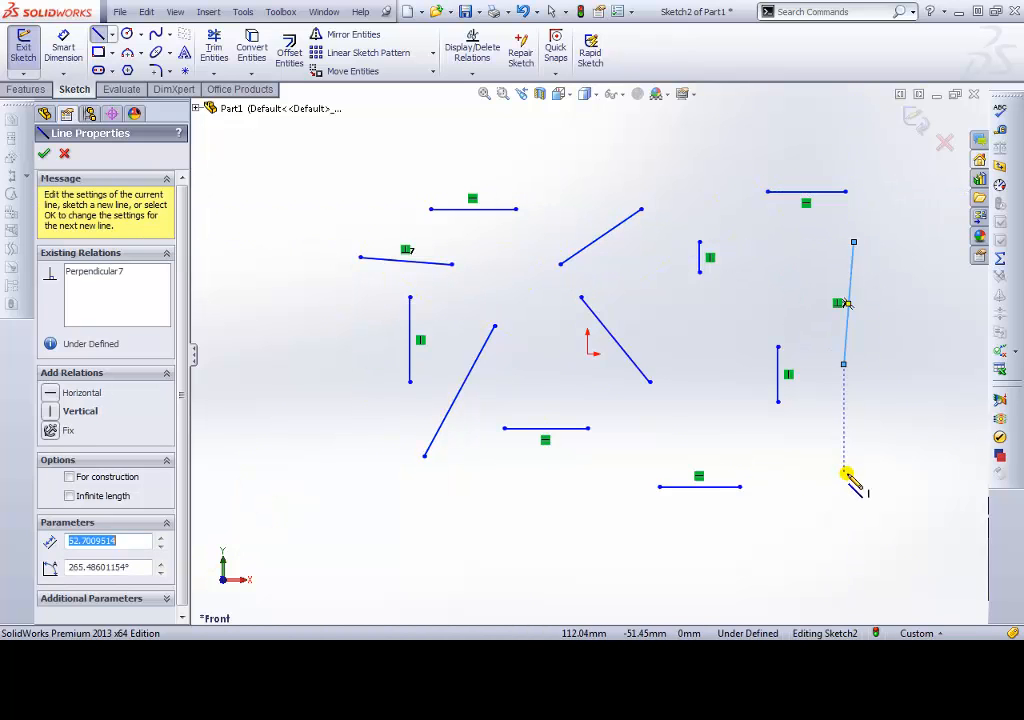
{"action": "left_click_drag", "start_coordinate": [846, 474], "coordinate": [779, 528]}
{"action": "left_click_drag", "start_coordinate": [631, 536], "coordinate": [504, 527]}
{"action": "left_click_drag", "start_coordinate": [360, 392], "coordinate": [390, 456]}
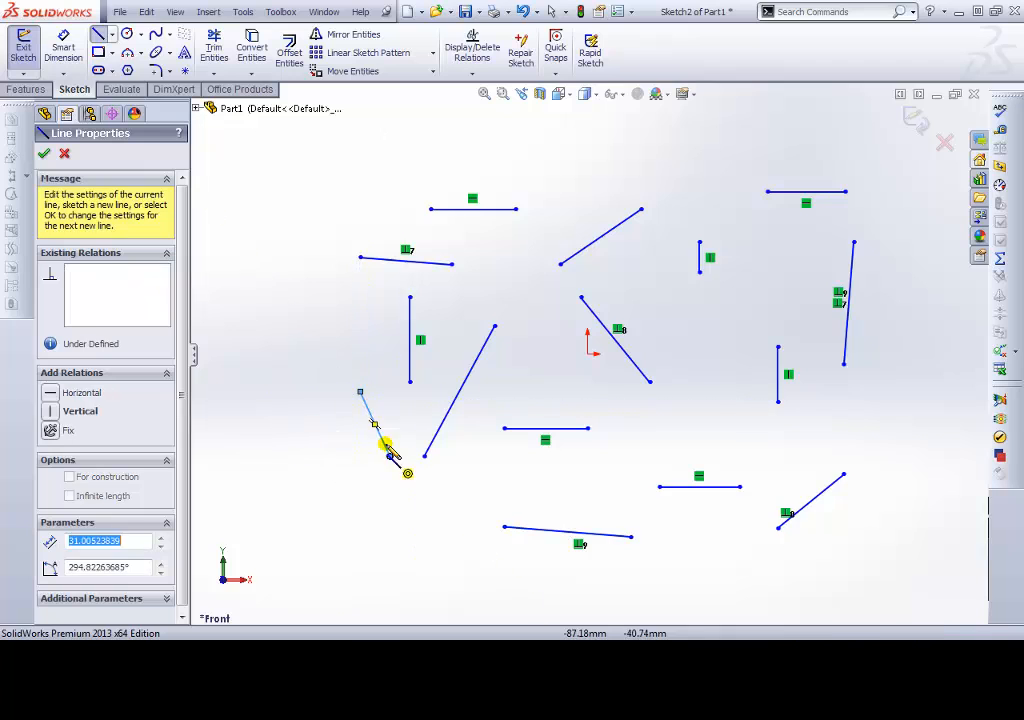
Sketch four more lines, two short slanted ones on the far left, one horizontal and one slanted near the upper edge, and finish the Line tool
{"action": "left_click_drag", "start_coordinate": [345, 330], "coordinate": [390, 293]}
{"action": "left_click_drag", "start_coordinate": [390, 180], "coordinate": [375, 222]}
{"action": "left_click_drag", "start_coordinate": [504, 171], "coordinate": [581, 171]}
{"action": "left_click_drag", "start_coordinate": [699, 171], "coordinate": [674, 242]}
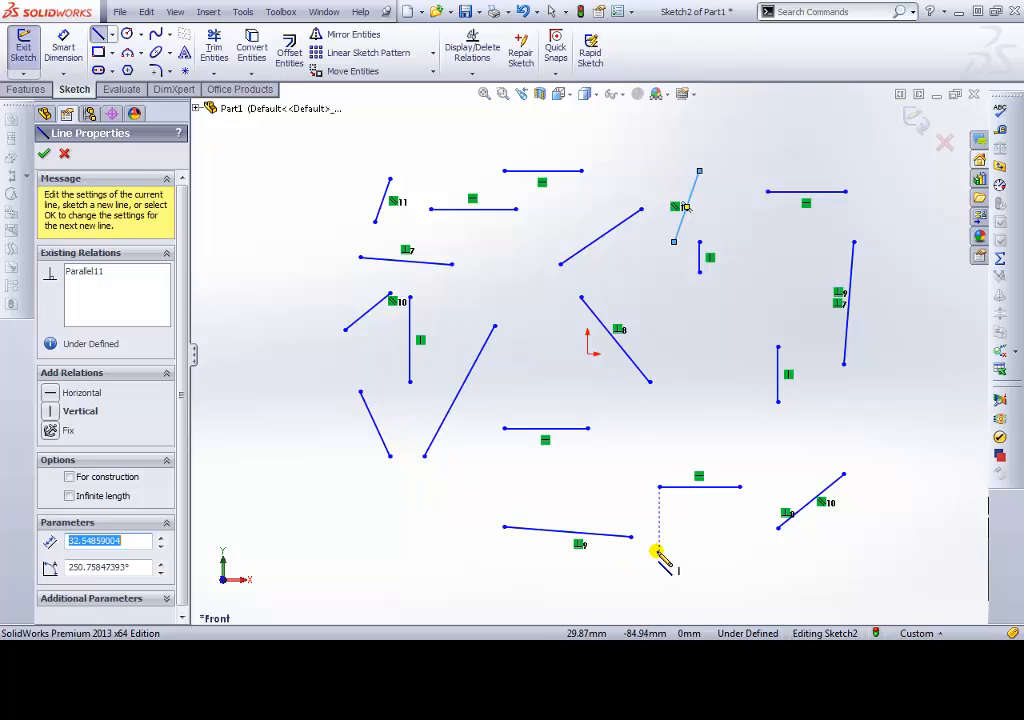
{"action": "key", "text": "Escape"}
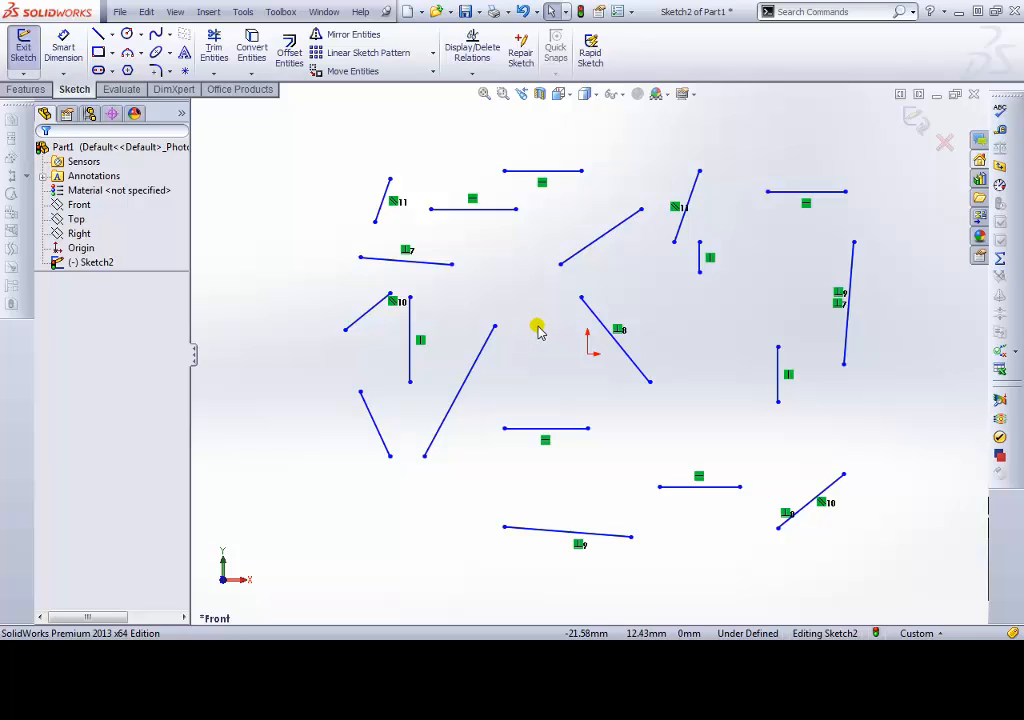
Undo the last four sketched lines one at a time
{"action": "left_click", "coordinate": [522, 11]}
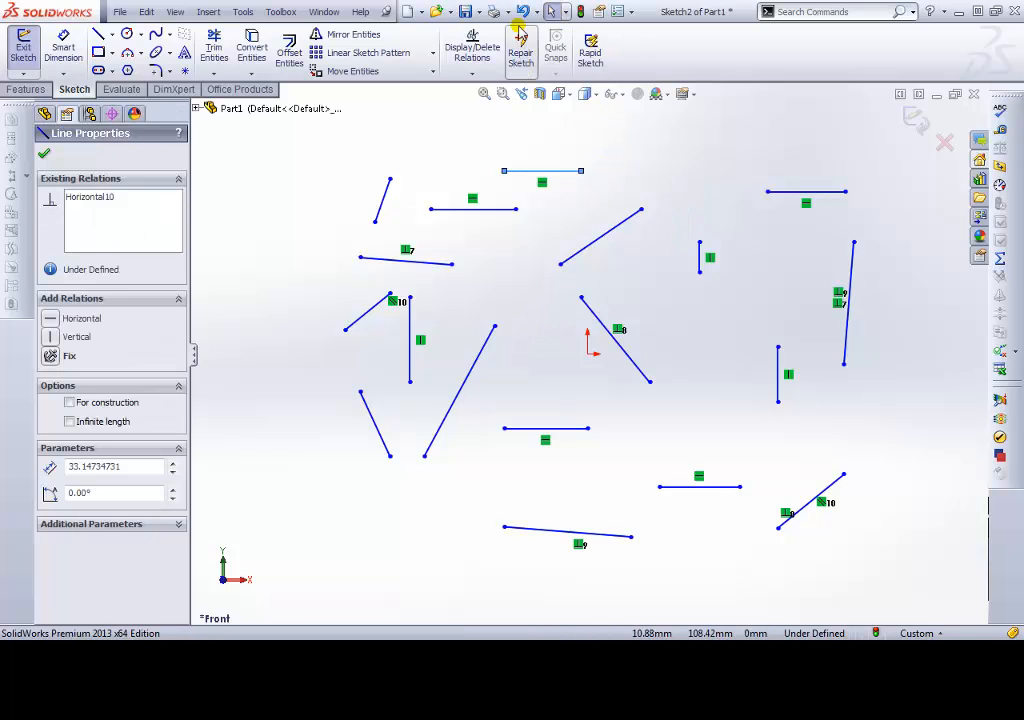
{"action": "left_click", "coordinate": [522, 11]}
{"action": "left_click", "coordinate": [522, 11]}
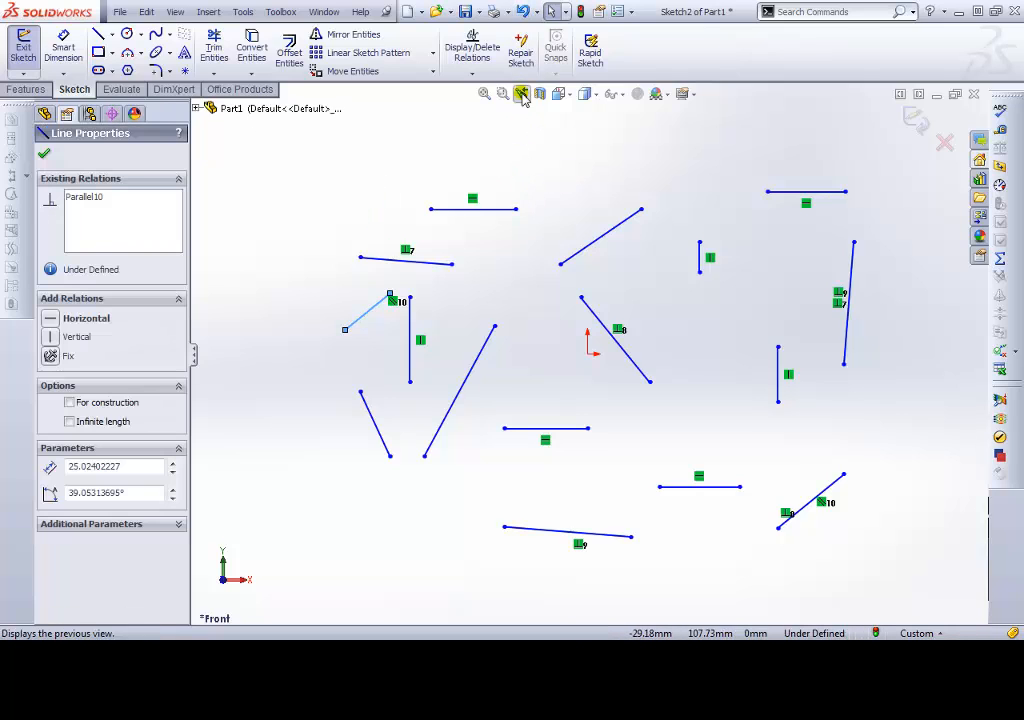
{"action": "left_click", "coordinate": [522, 11]}
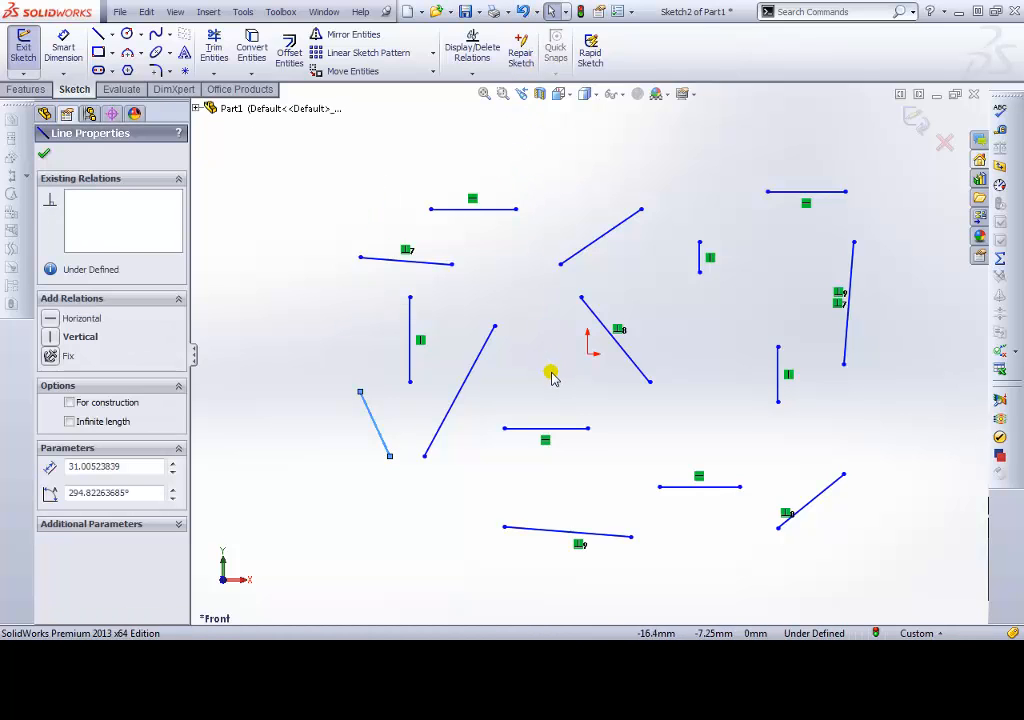
Delete the diagonal line passing beside the origin and the diagonal line above it
{"action": "left_click", "coordinate": [632, 360]}
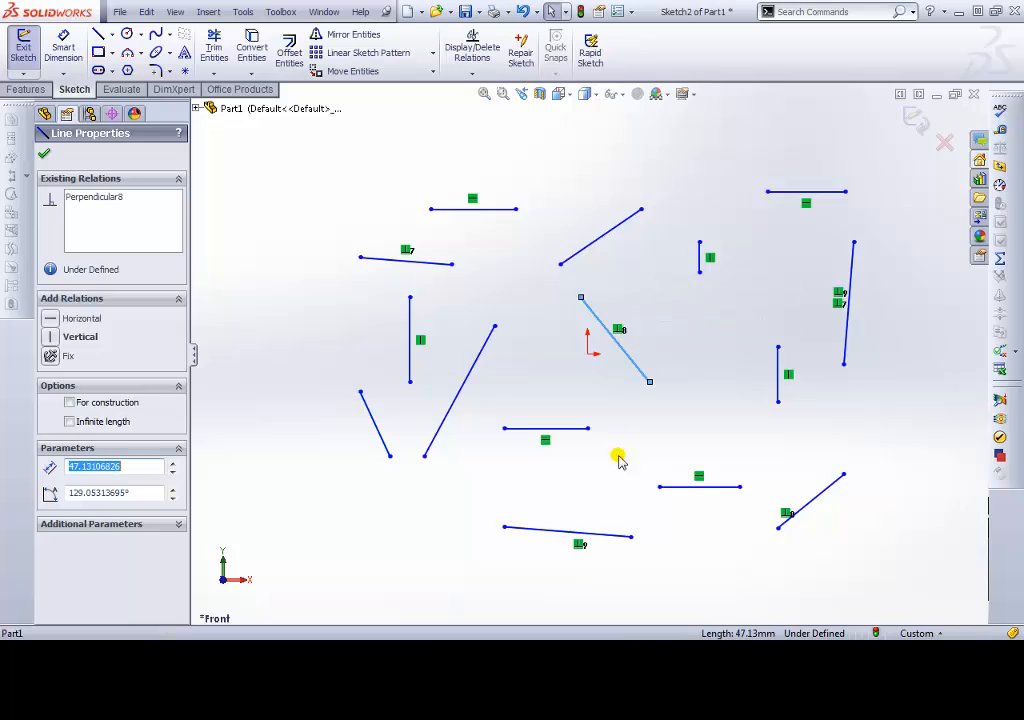
{"action": "key", "text": "Delete"}
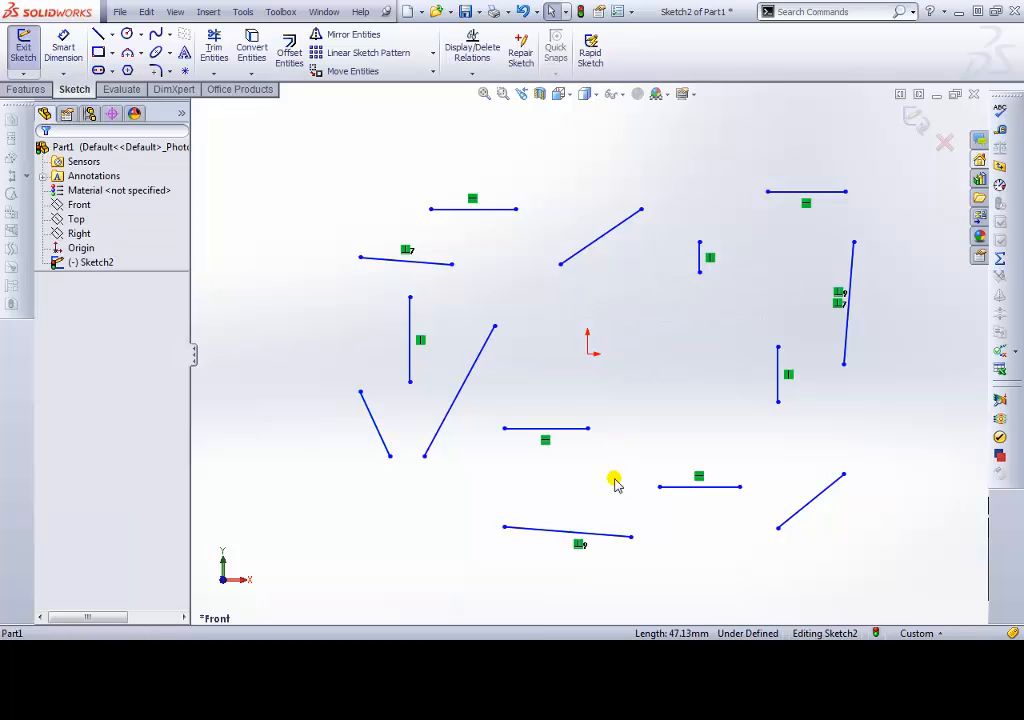
{"action": "left_click", "coordinate": [590, 251]}
{"action": "key", "text": "Delete"}
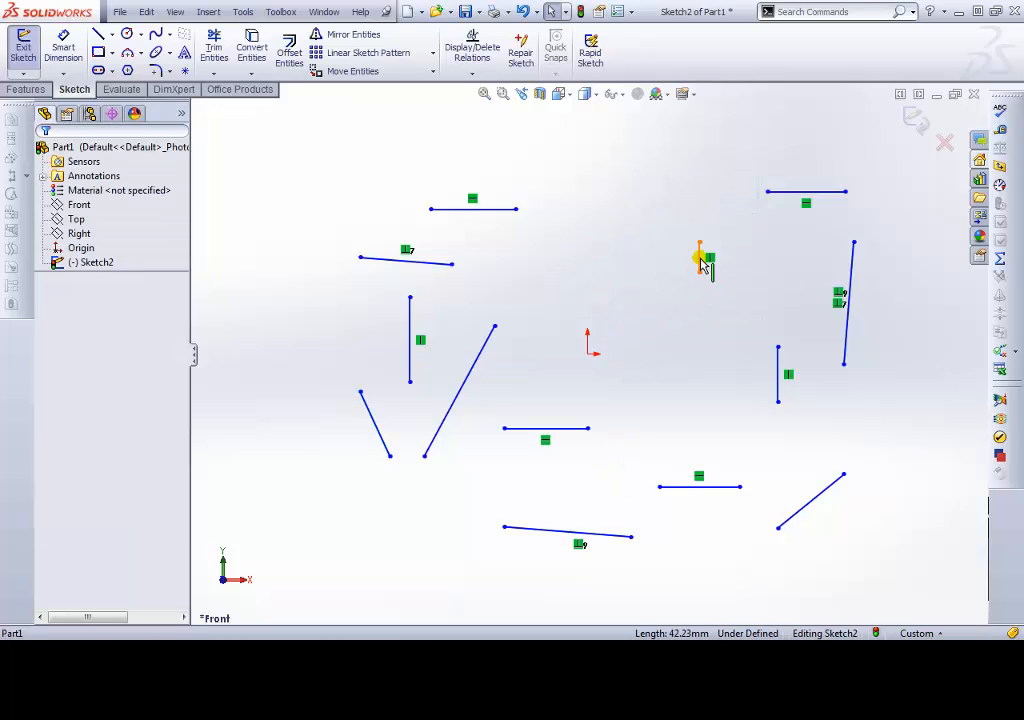
Delete the four lines in the upper-right area of the sketch together, using a box selection
{"action": "left_click", "coordinate": [700, 258]}
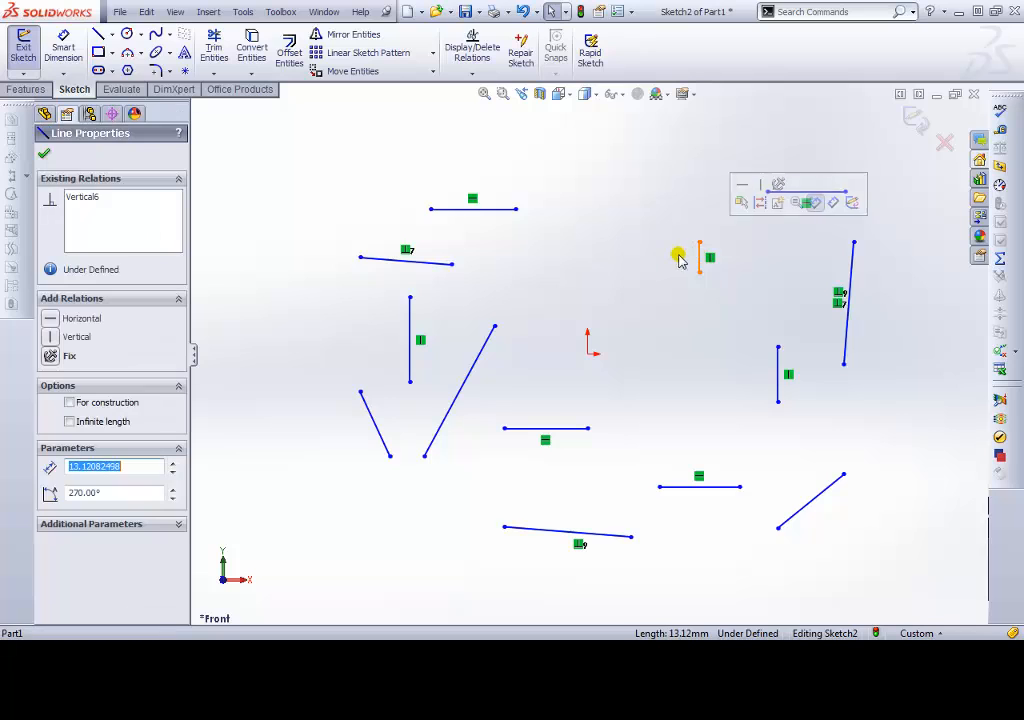
{"action": "left_click", "coordinate": [571, 428], "text": "ctrl"}
{"action": "left_click", "coordinate": [681, 487], "text": "ctrl"}
{"action": "left_click", "coordinate": [674, 347]}
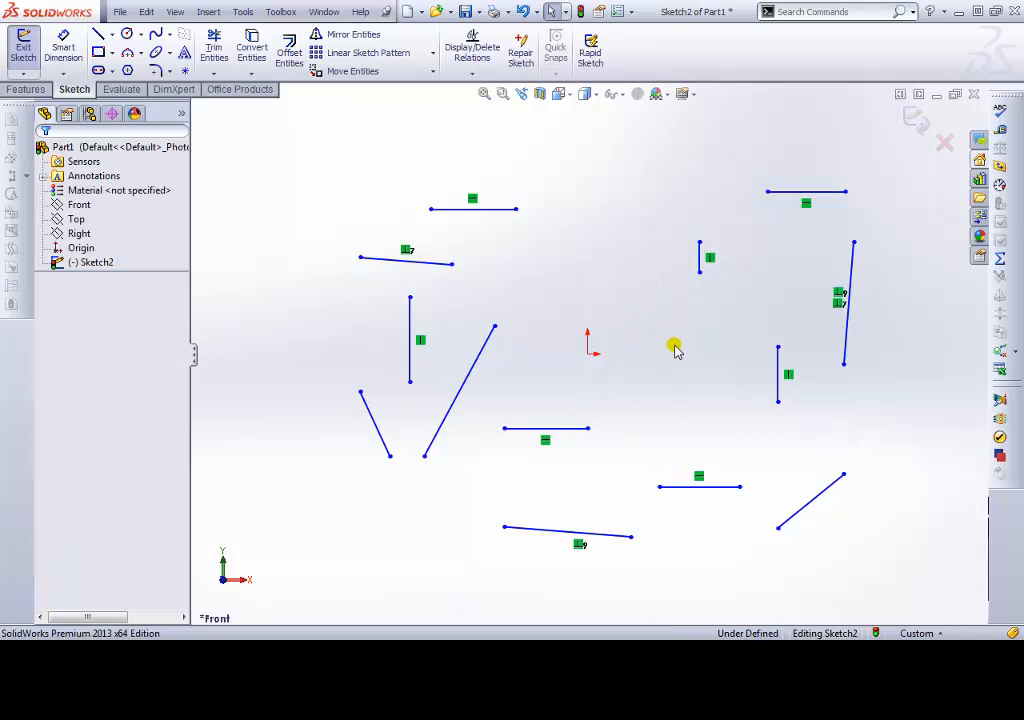
{"action": "mouse_move", "coordinate": [658, 158]}
{"action": "left_mouse_down"}
{"action": "mouse_move", "coordinate": [839, 373]}
{"action": "mouse_move", "coordinate": [871, 418]}
{"action": "mouse_move", "coordinate": [874, 455]}
{"action": "left_mouse_up"}
{"action": "key", "text": "Delete"}
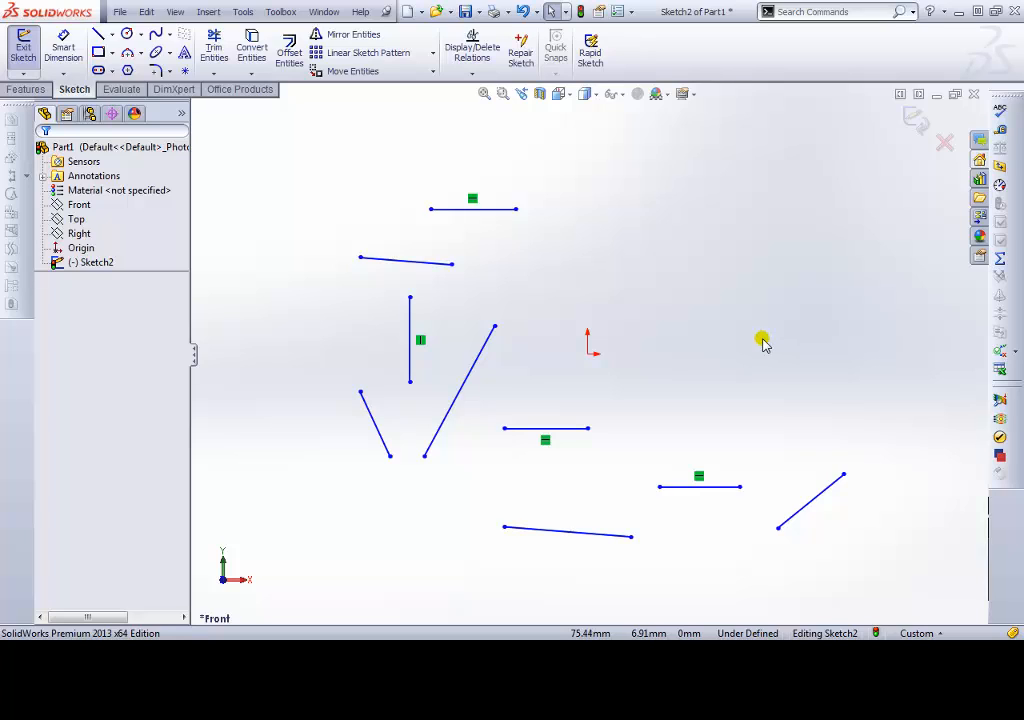
Undo the three line deletions and the short slanted line at the lower left
{"action": "left_click", "coordinate": [523, 12]}
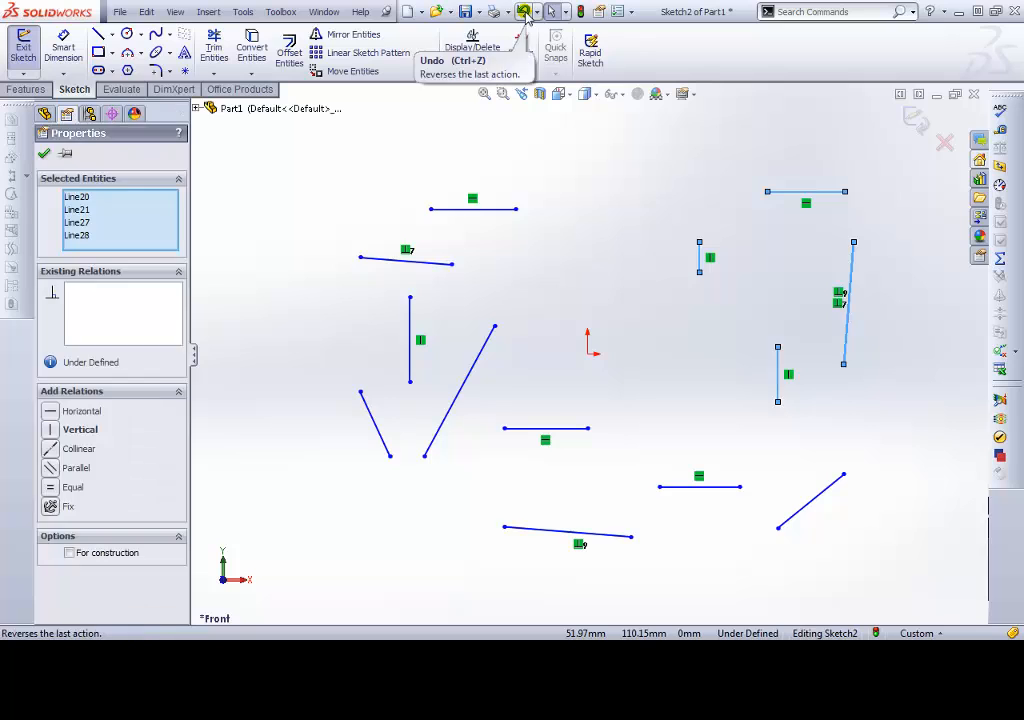
{"action": "left_click", "coordinate": [523, 12]}
{"action": "left_click", "coordinate": [523, 12]}
{"action": "left_click", "coordinate": [523, 12]}
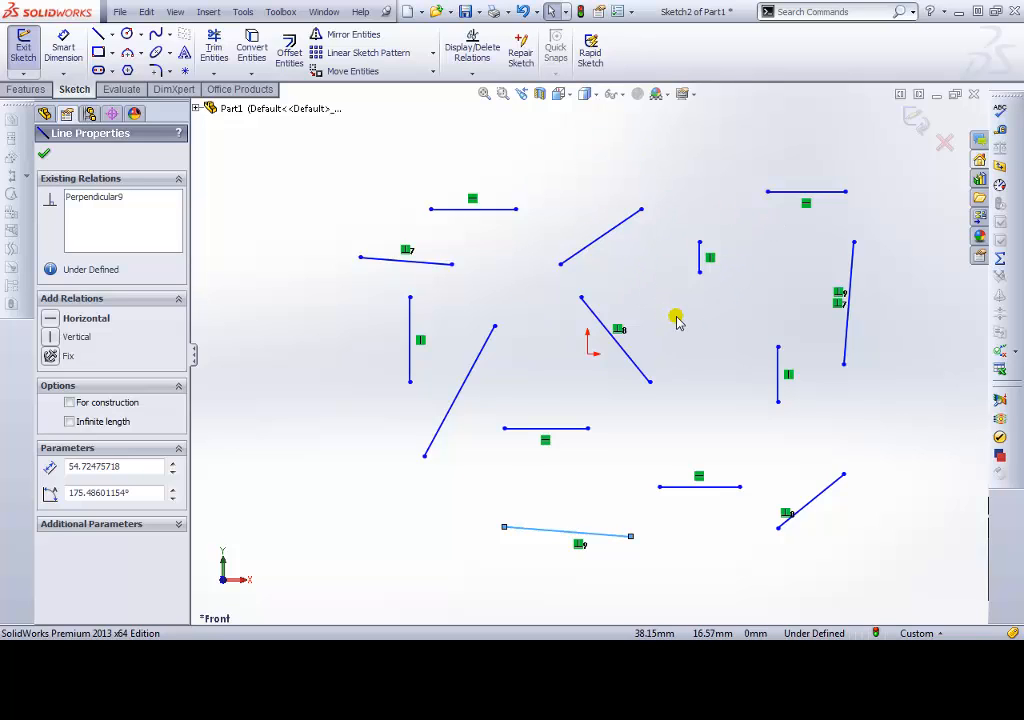
Redo the short slanted line at the lower left and all the line deletions that were undone
{"action": "left_click", "coordinate": [148, 11]}
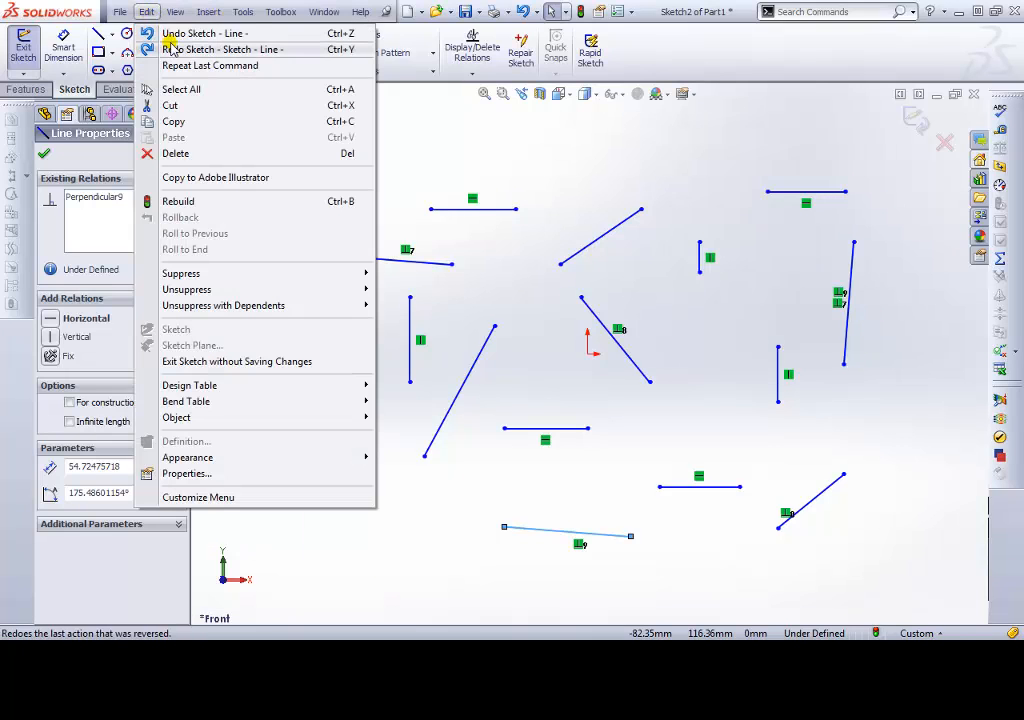
{"action": "left_click", "coordinate": [549, 173]}
{"action": "key", "text": "ctrl+z"}
{"action": "key", "text": "ctrl+z"}
{"action": "key", "text": "ctrl+z"}
{"action": "key", "text": "ctrl+z"}
{"action": "key", "text": "ctrl+z"}
{"action": "key", "text": "ctrl+z"}
{"action": "key", "text": "ctrl+z"}
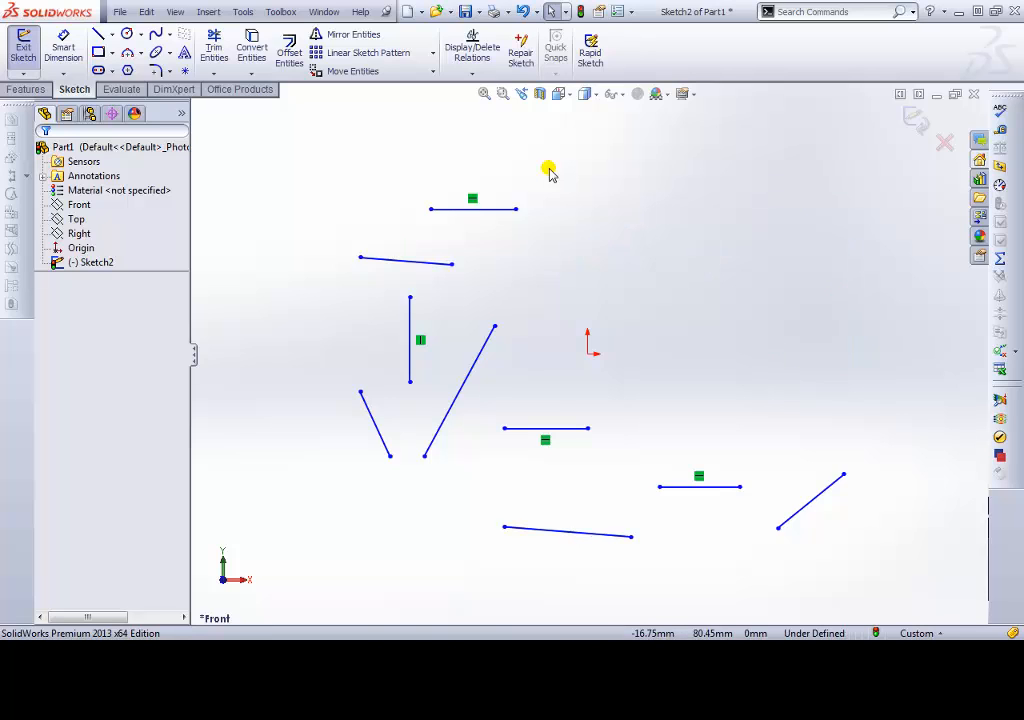
Sketch a circle of about 26 mm radius above the origin and two smaller circles to its right, the lower one about 19 mm in radius
{"action": "left_click", "coordinate": [134, 36]}
{"action": "left_click", "coordinate": [601, 189]}
{"action": "left_click", "coordinate": [649, 227]}
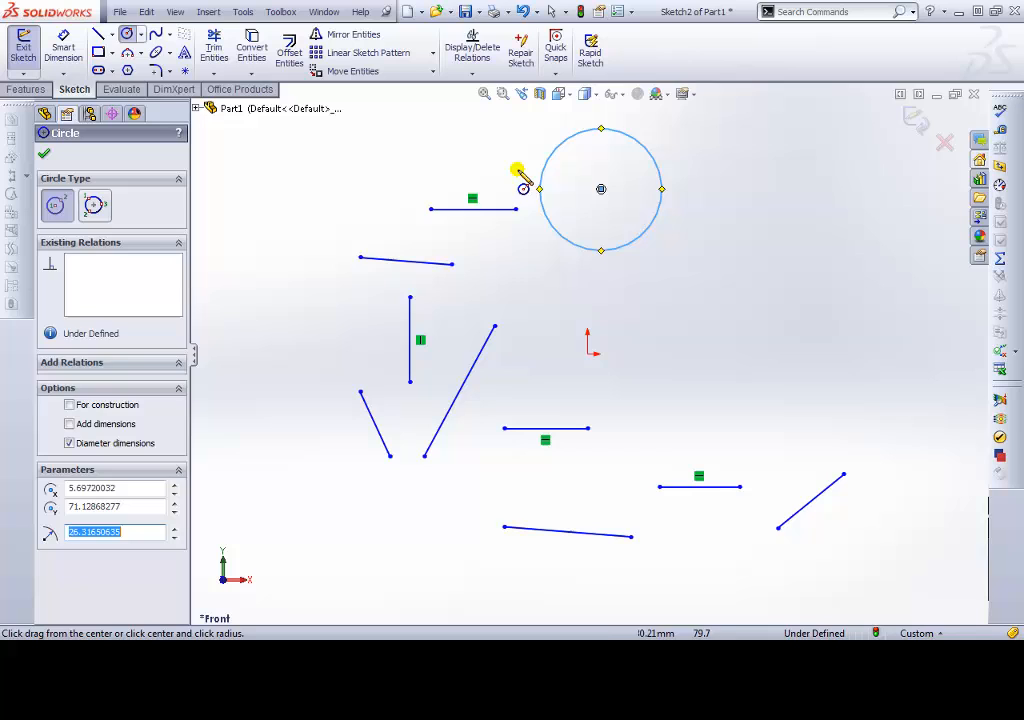
{"action": "left_click", "coordinate": [726, 195]}
{"action": "left_click", "coordinate": [758, 220]}
{"action": "left_click", "coordinate": [760, 285]}
{"action": "left_click", "coordinate": [783, 322]}
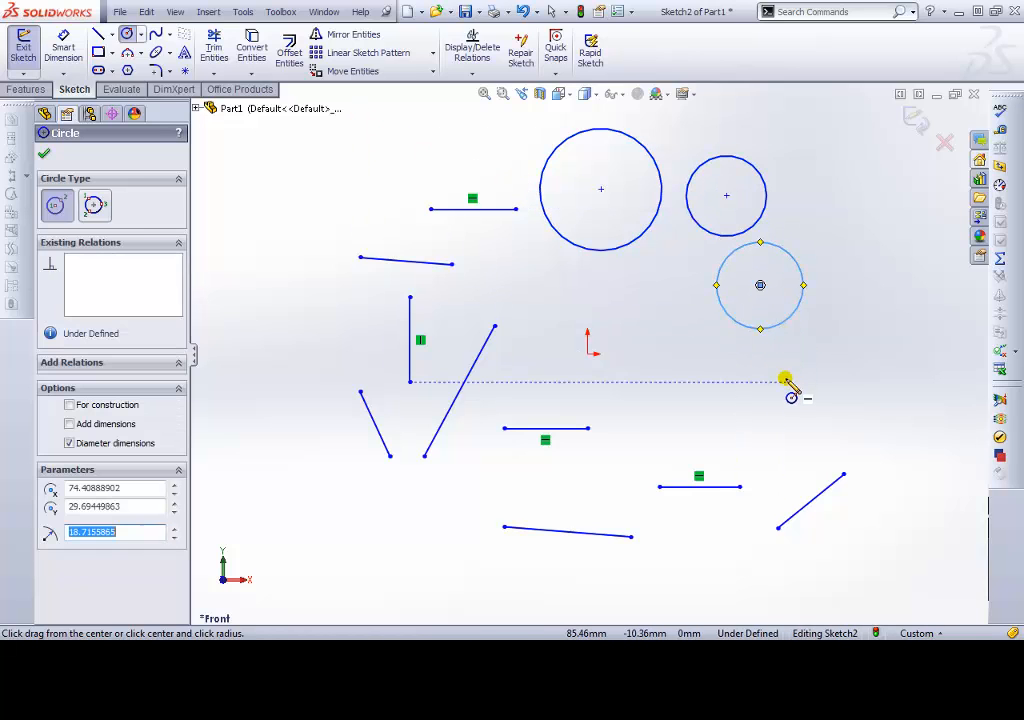
Delete the two smaller circles together, undoing and repeating the deletion once
{"action": "key", "text": "Escape"}
{"action": "left_click_drag", "start_coordinate": [804, 387], "coordinate": [706, 152]}
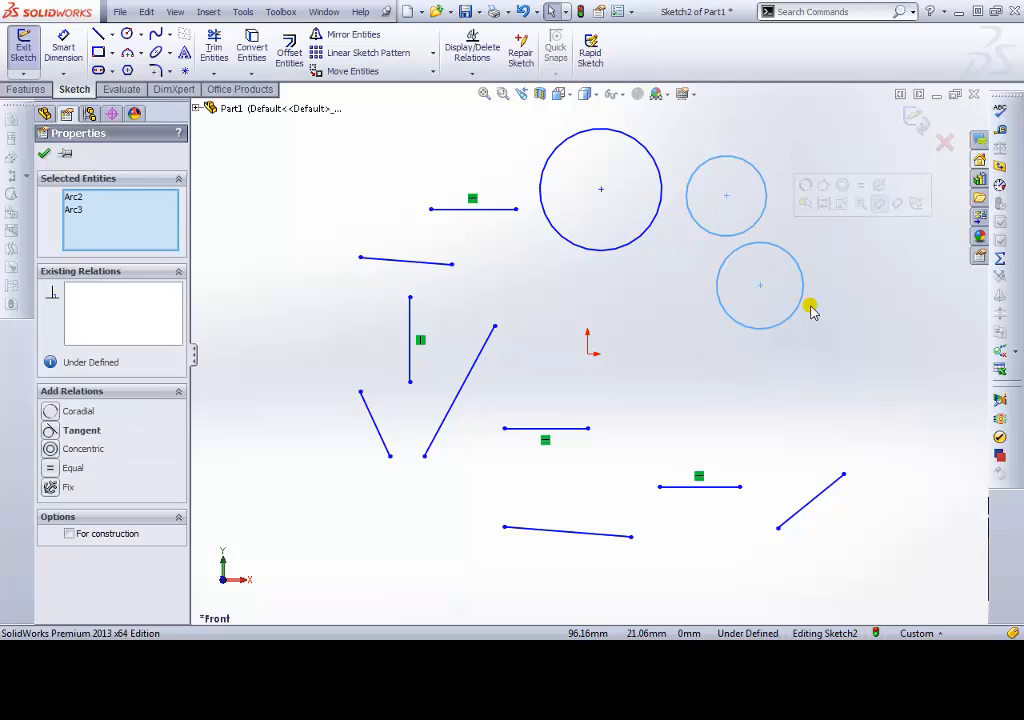
{"action": "key", "text": "Delete"}
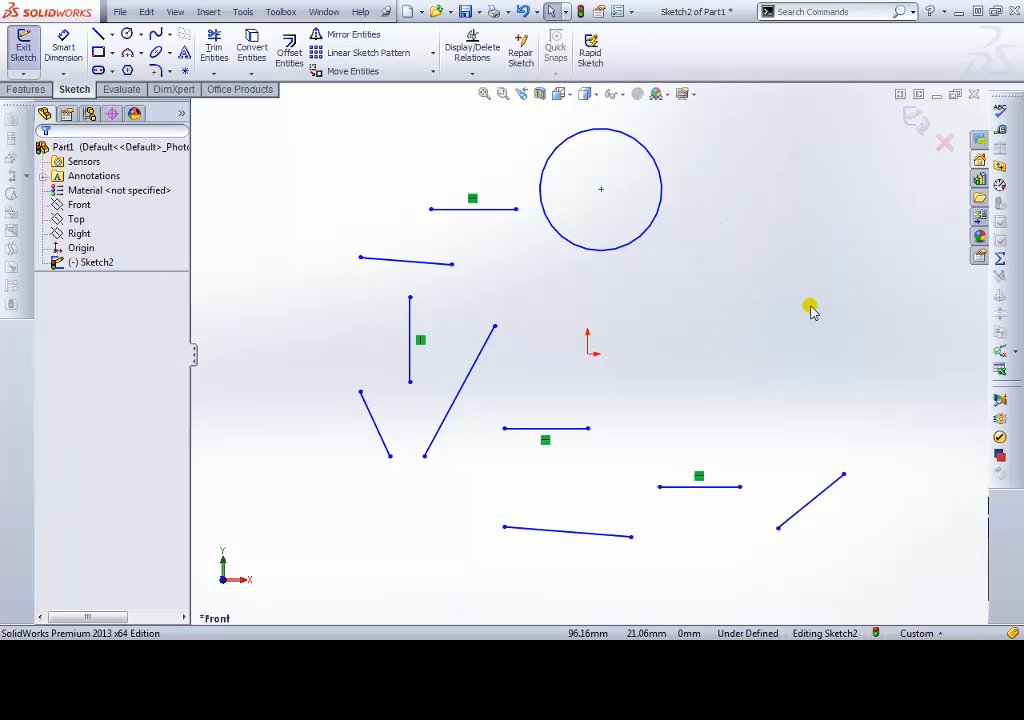
{"action": "left_click", "coordinate": [522, 11]}
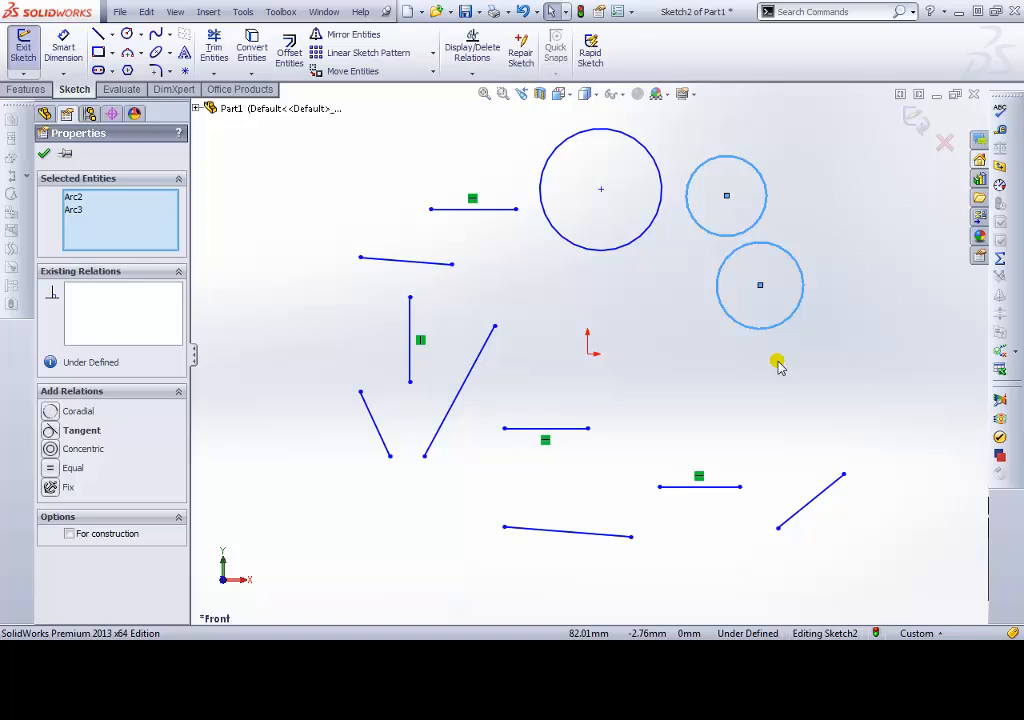
{"action": "key", "text": "Delete"}
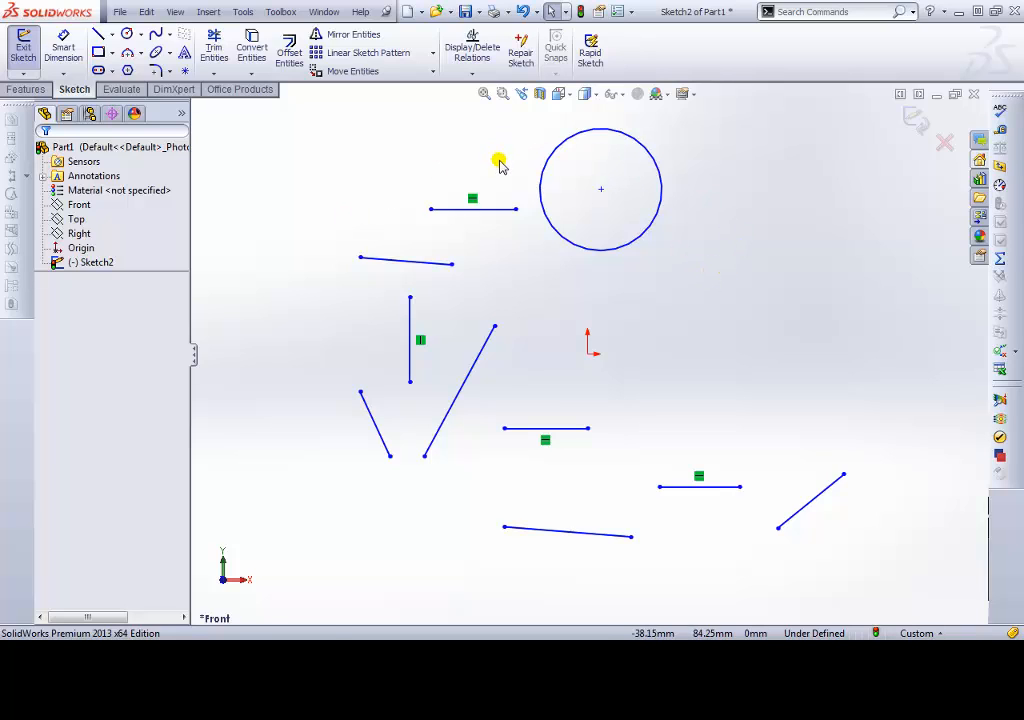
Undo a batch of actions through the undo history, back to the four early lines around the origin, and exit the sketch
{"action": "left_click", "coordinate": [538, 12]}
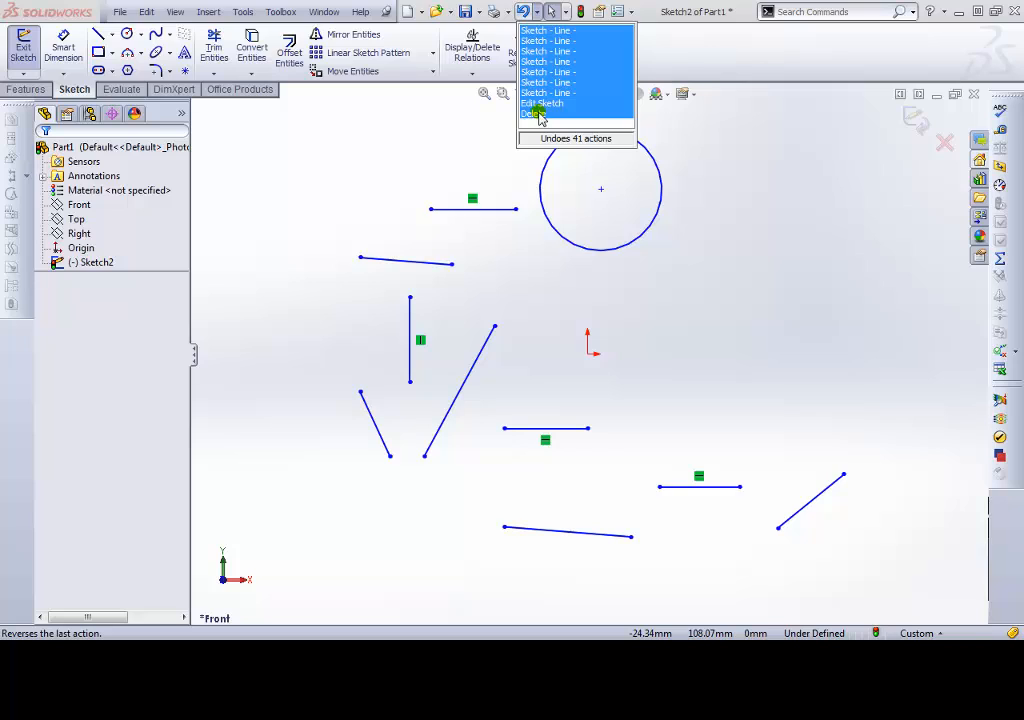
{"action": "left_click", "coordinate": [575, 51]}
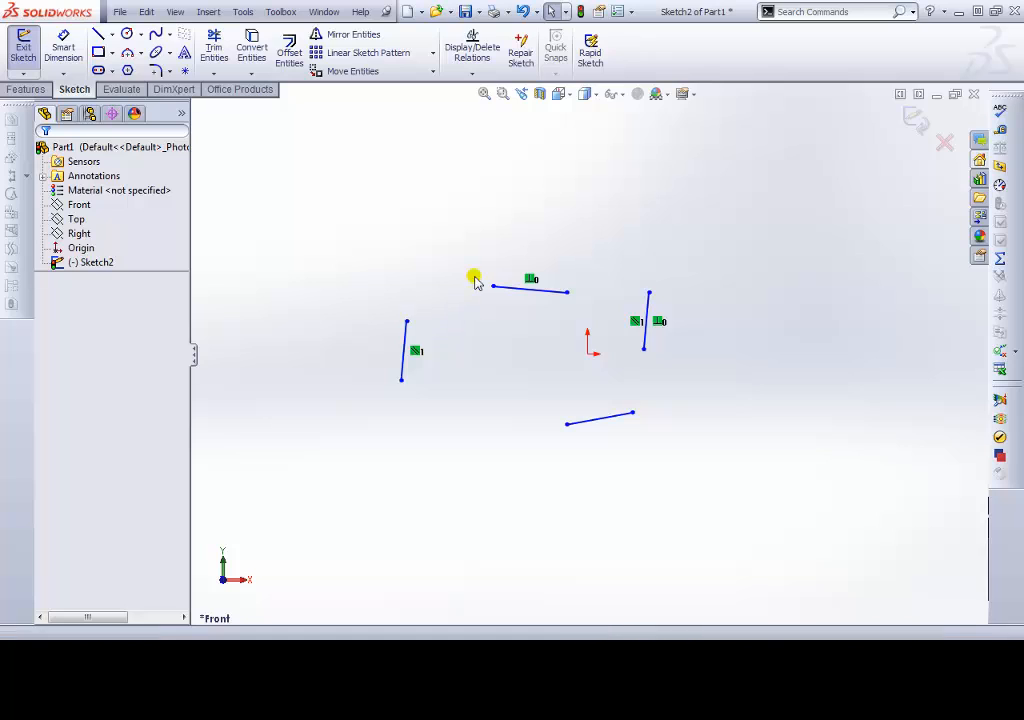
{"action": "left_click", "coordinate": [915, 116]}
{"action": "left_click", "coordinate": [747, 308]}
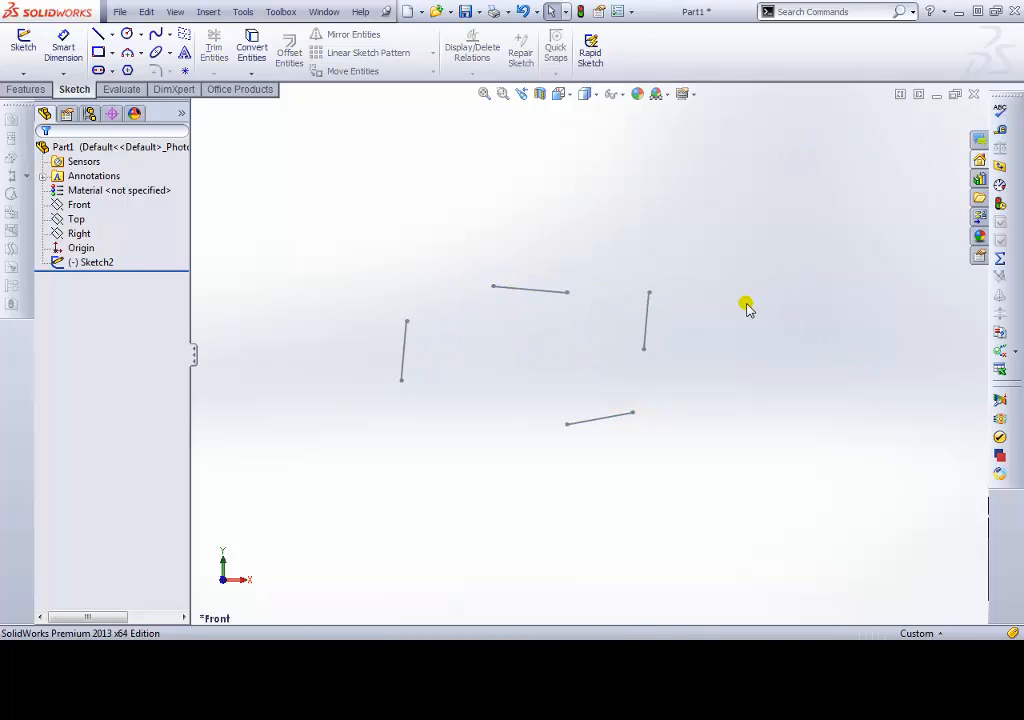
Delete the whole Sketch2 from the part and confirm the deletion
{"action": "left_click", "coordinate": [91, 262]}
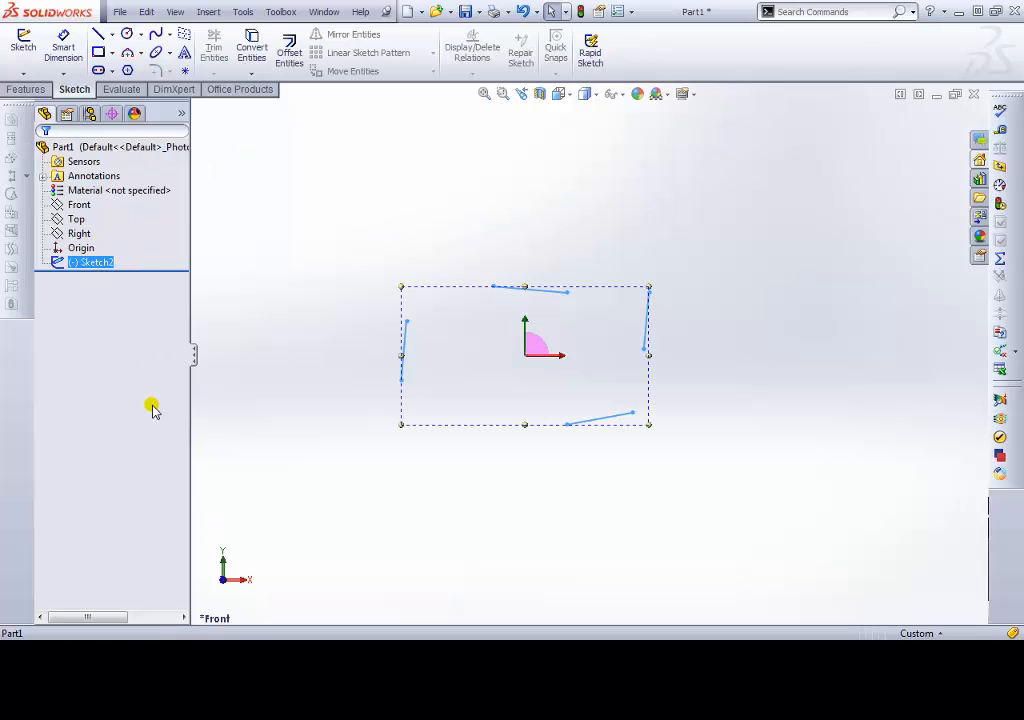
{"action": "key", "text": "Delete"}
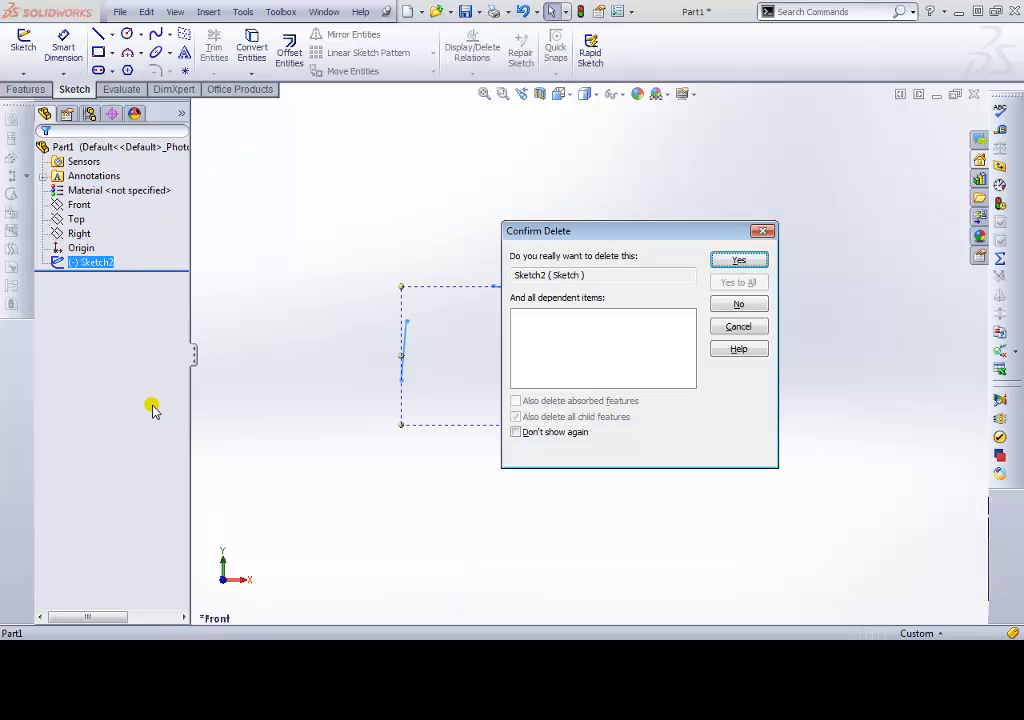
{"action": "left_click", "coordinate": [740, 260]}
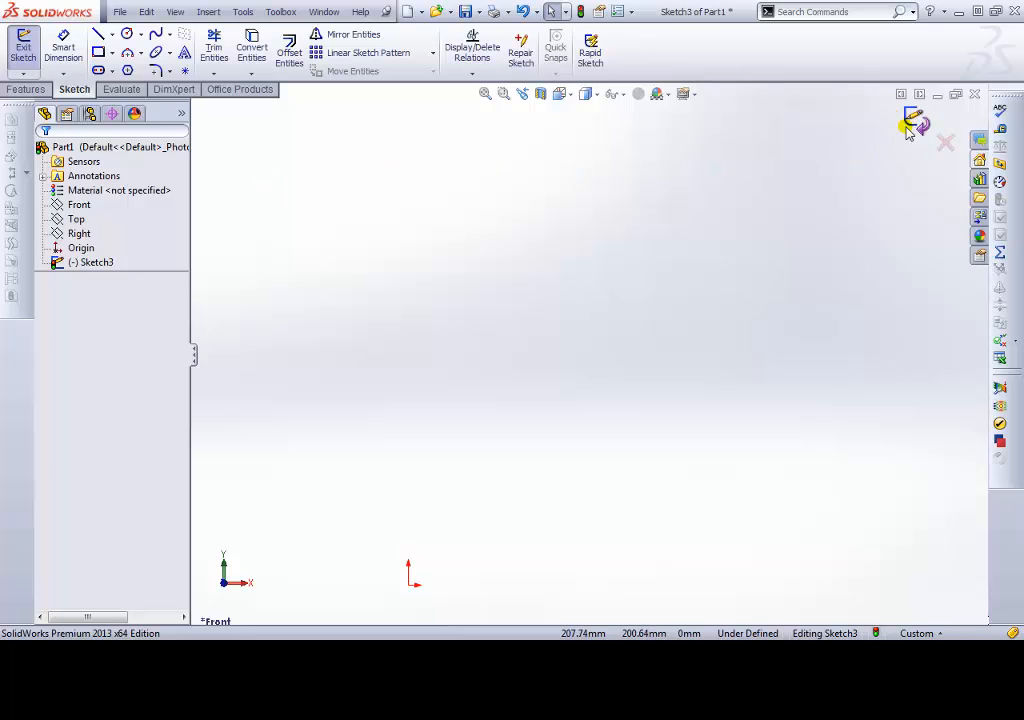
Sketch a circle of about 19.5 mm radius straight above the origin and a vertical line about 70 mm long to its right
{"action": "left_click", "coordinate": [127, 34]}
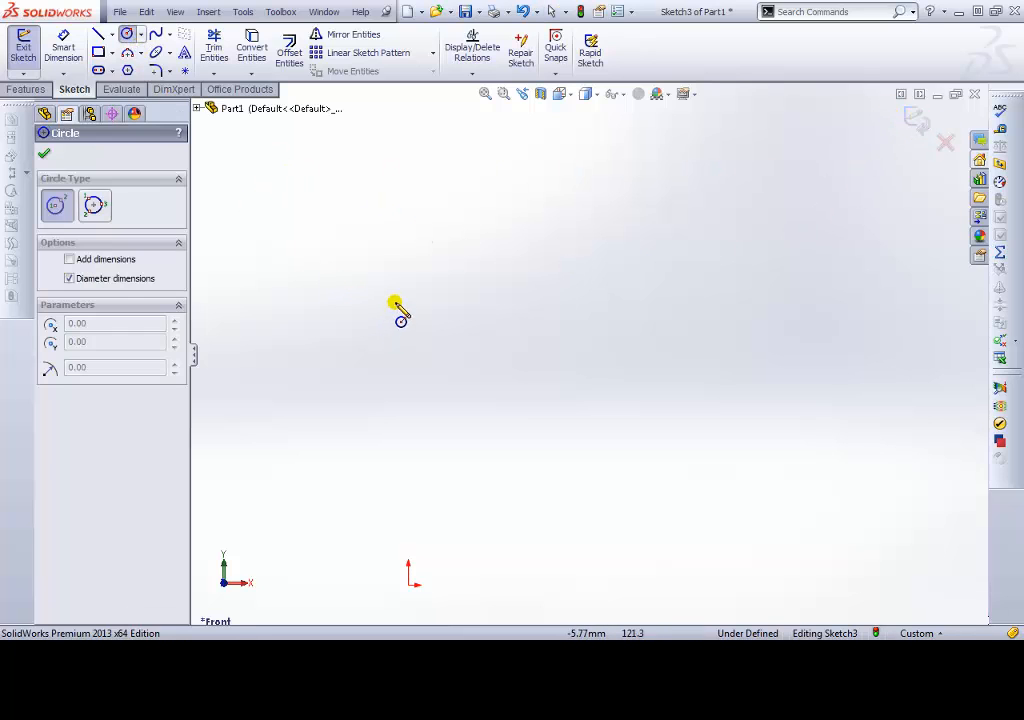
{"action": "left_click_drag", "start_coordinate": [408, 276], "coordinate": [441, 311]}
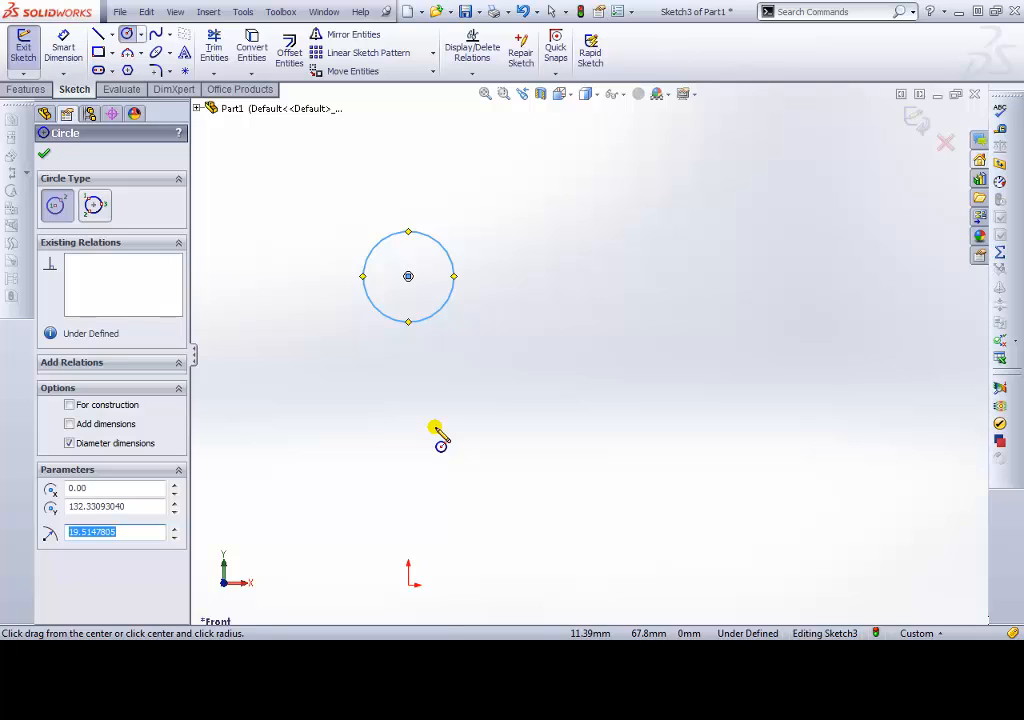
{"action": "left_click", "coordinate": [98, 34]}
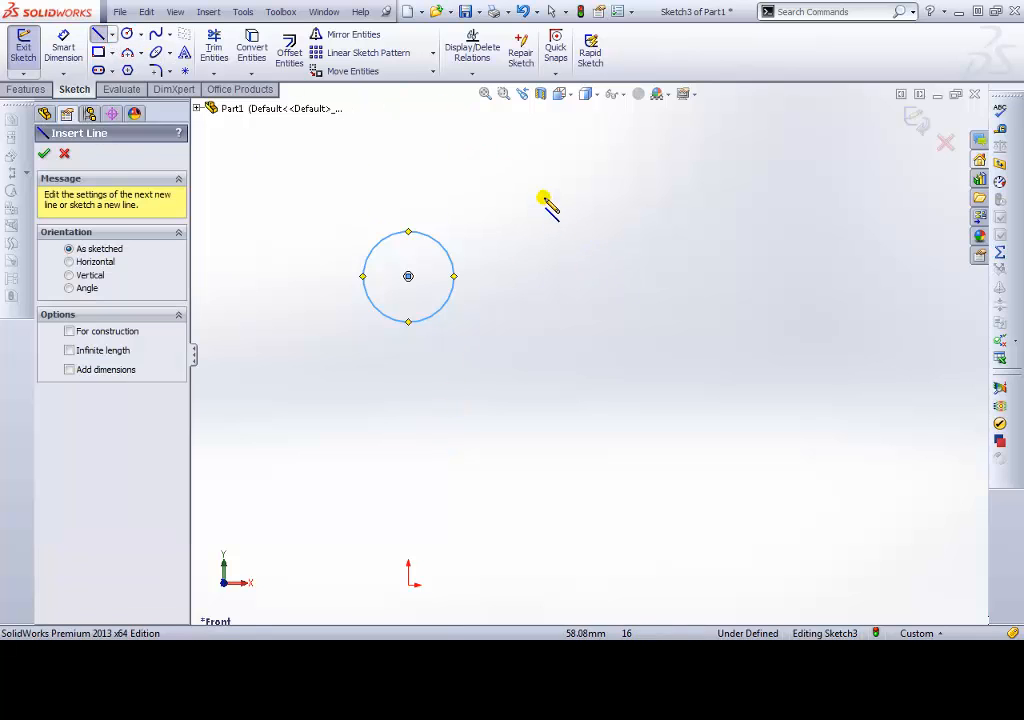
{"action": "left_click_drag", "start_coordinate": [545, 193], "coordinate": [545, 356]}
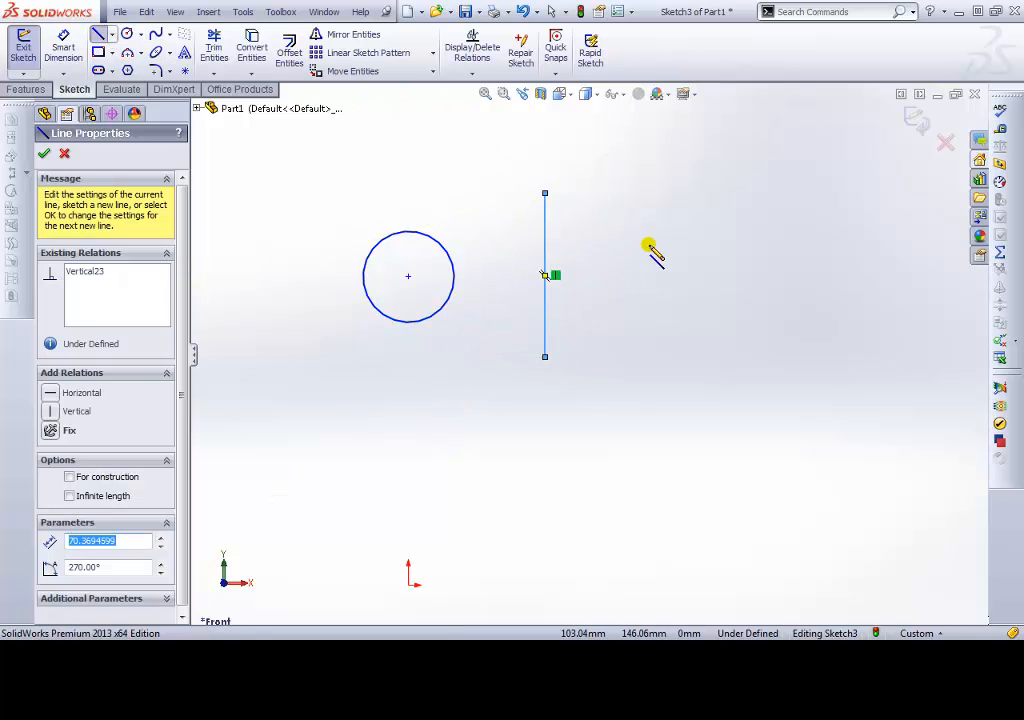
{"action": "left_click", "coordinate": [44, 153]}
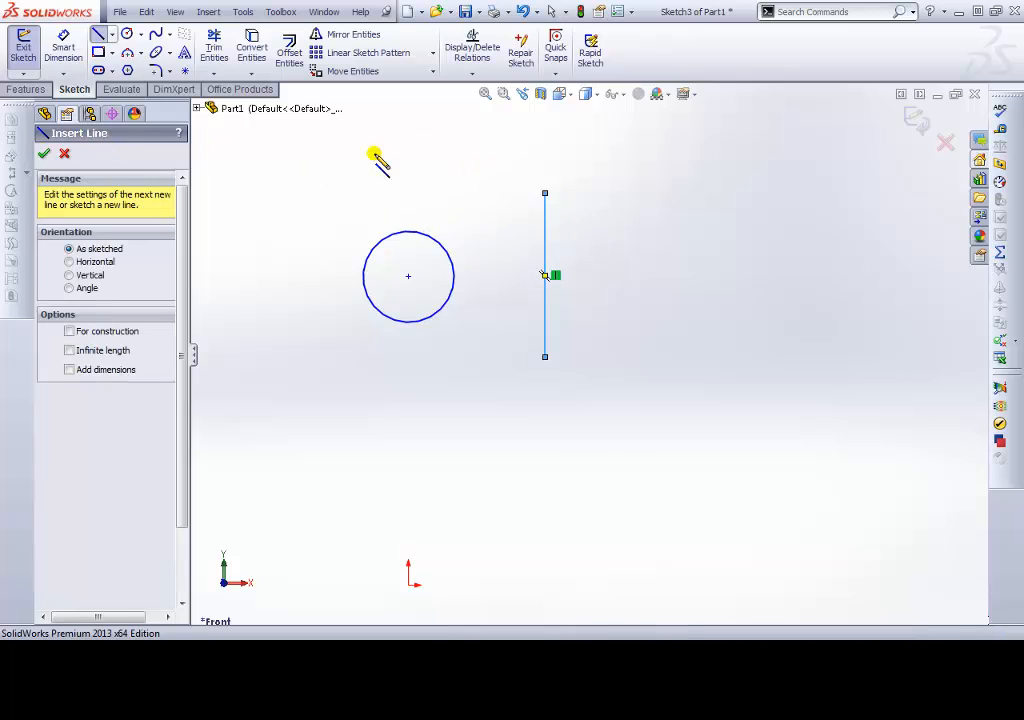
Mirror the circle about the vertical line, keeping the original as a copy
{"action": "key", "text": "Escape"}
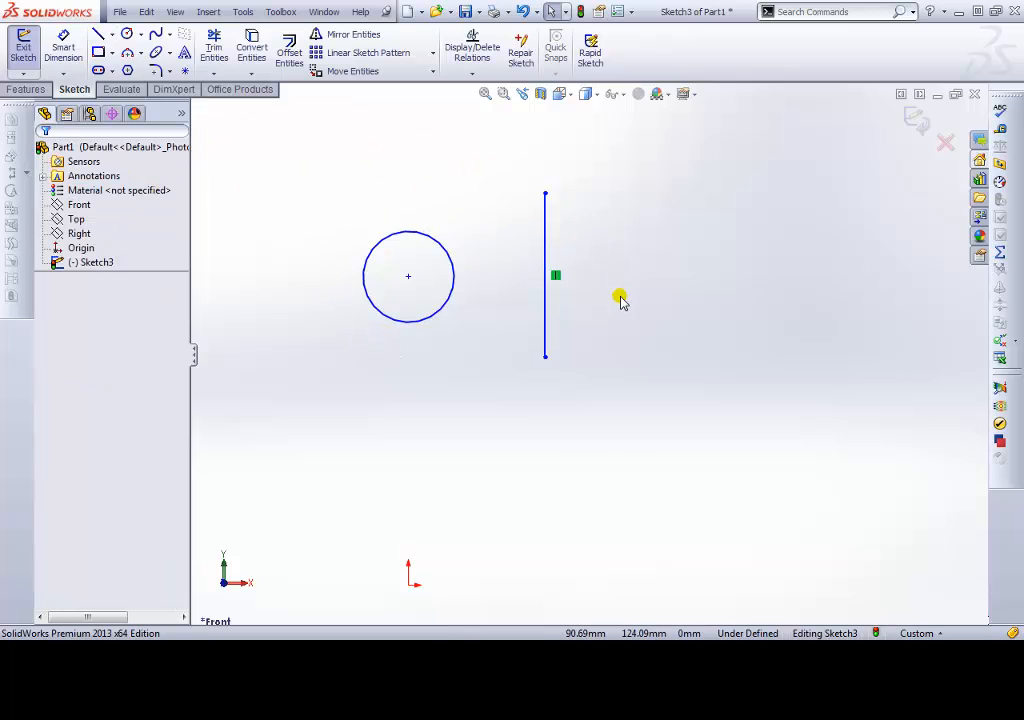
{"action": "left_click", "coordinate": [335, 38]}
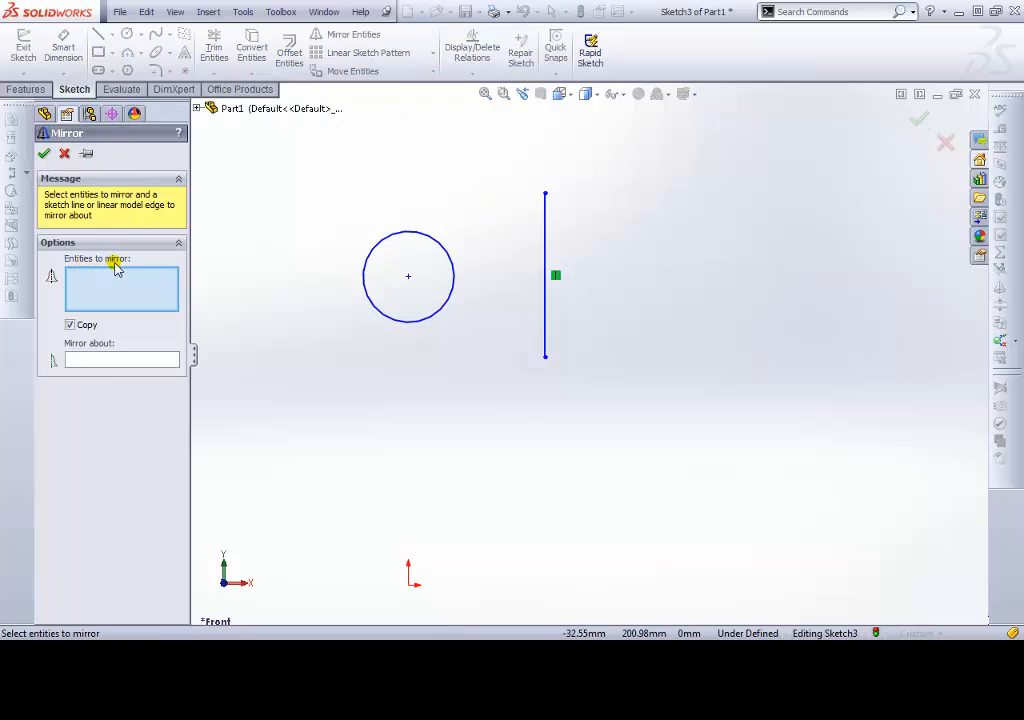
{"action": "left_click_drag", "start_coordinate": [331, 185], "coordinate": [471, 354]}
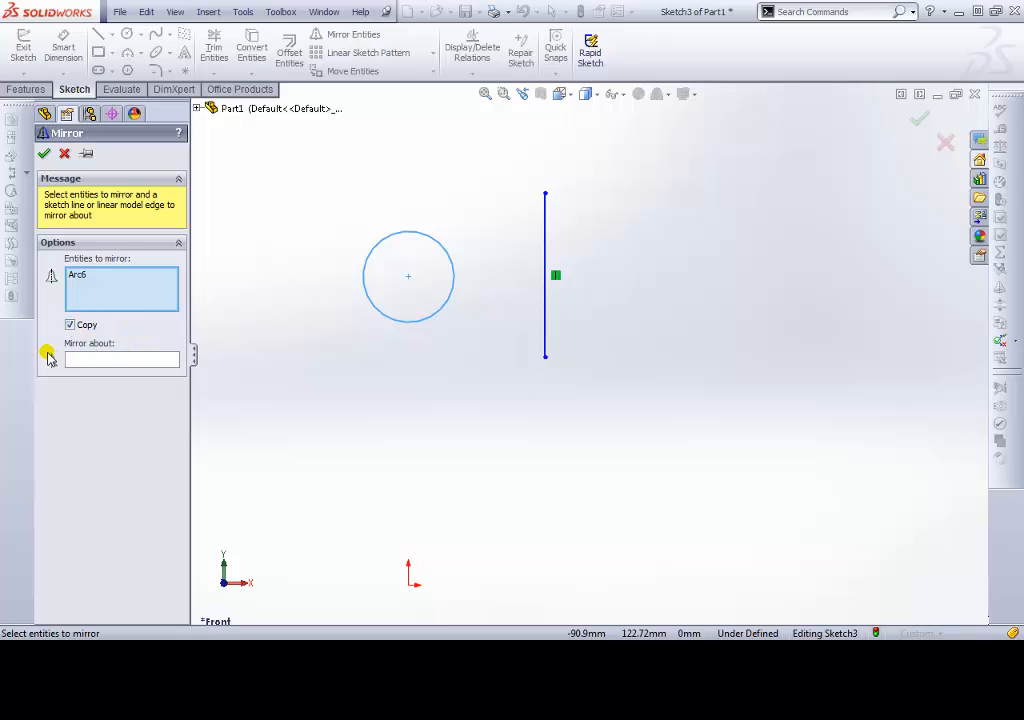
{"action": "left_click", "coordinate": [90, 358]}
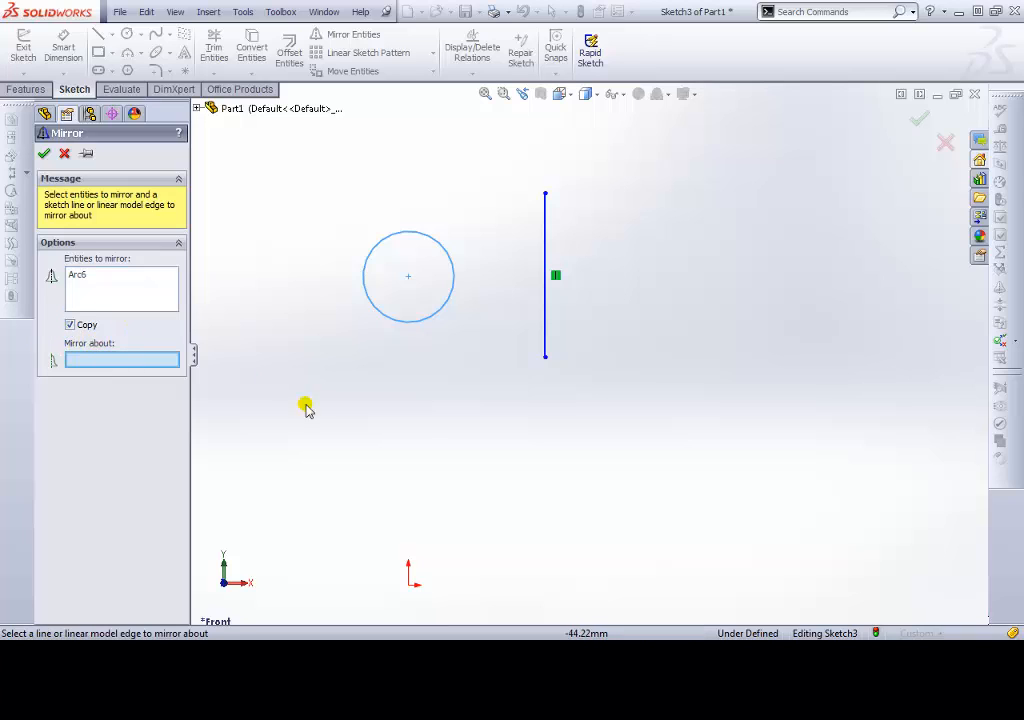
{"action": "left_click", "coordinate": [546, 231]}
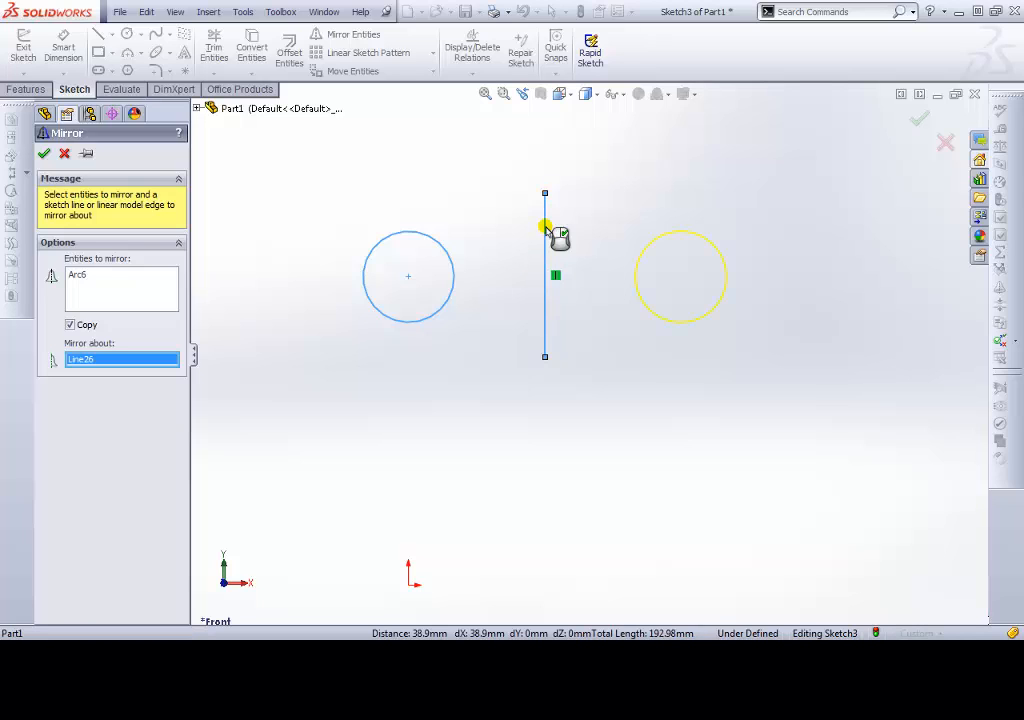
{"action": "left_click", "coordinate": [70, 324]}
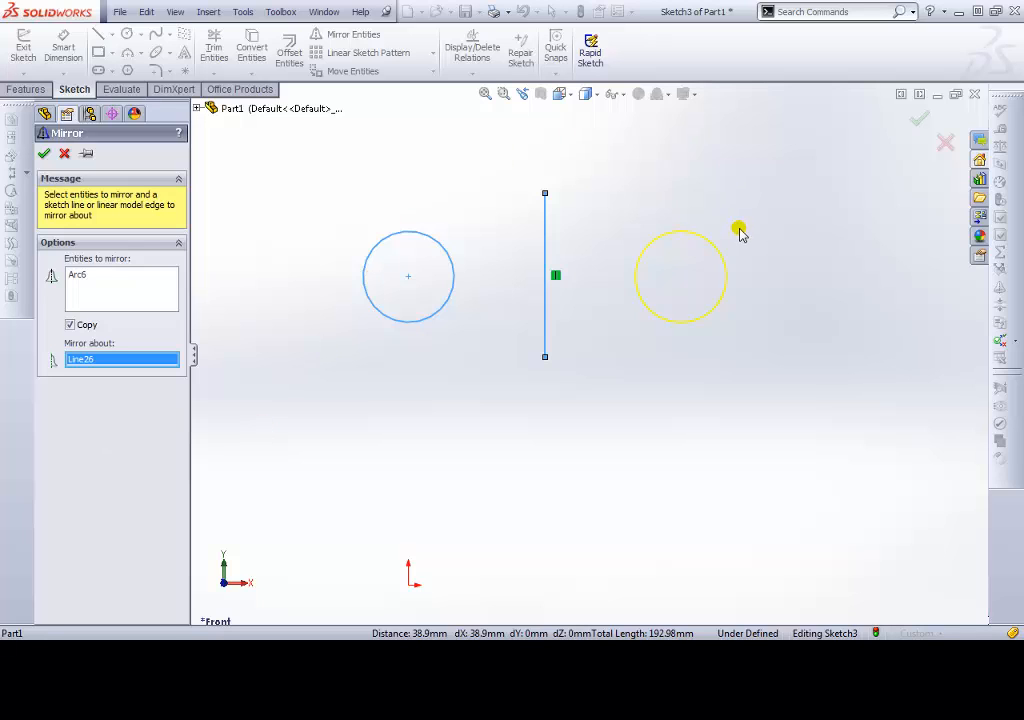
{"action": "left_click", "coordinate": [43, 154]}
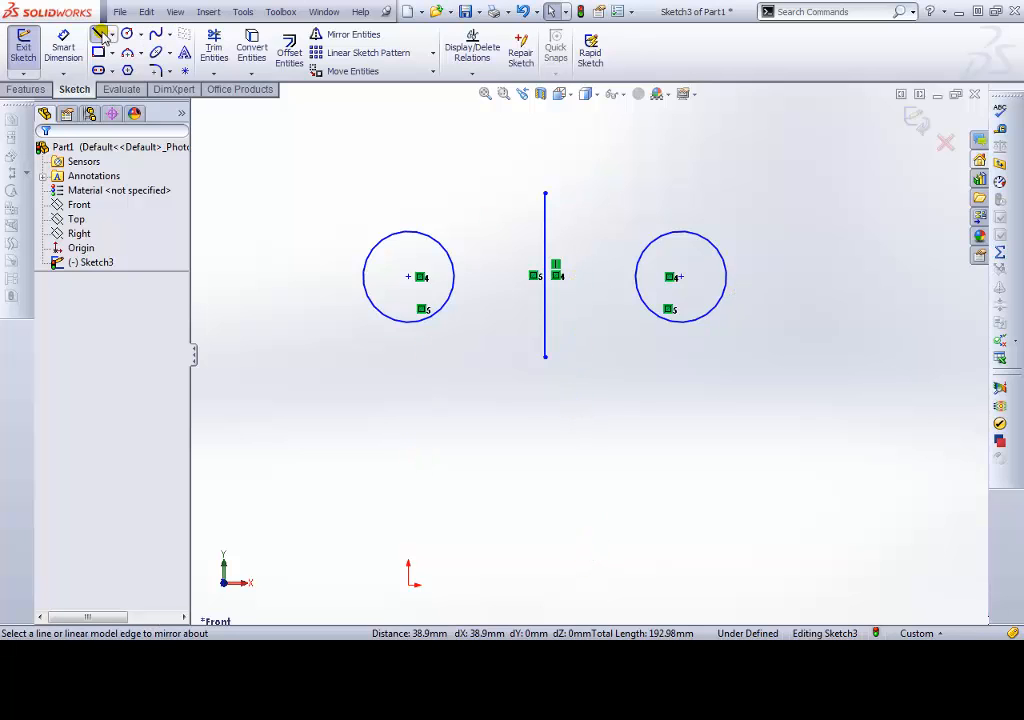
Sketch a horizontal line about 82 mm long below the mirrored circle
{"action": "left_click", "coordinate": [99, 34]}
{"action": "left_click_drag", "start_coordinate": [596, 421], "coordinate": [787, 421]}
{"action": "left_click", "coordinate": [43, 153]}
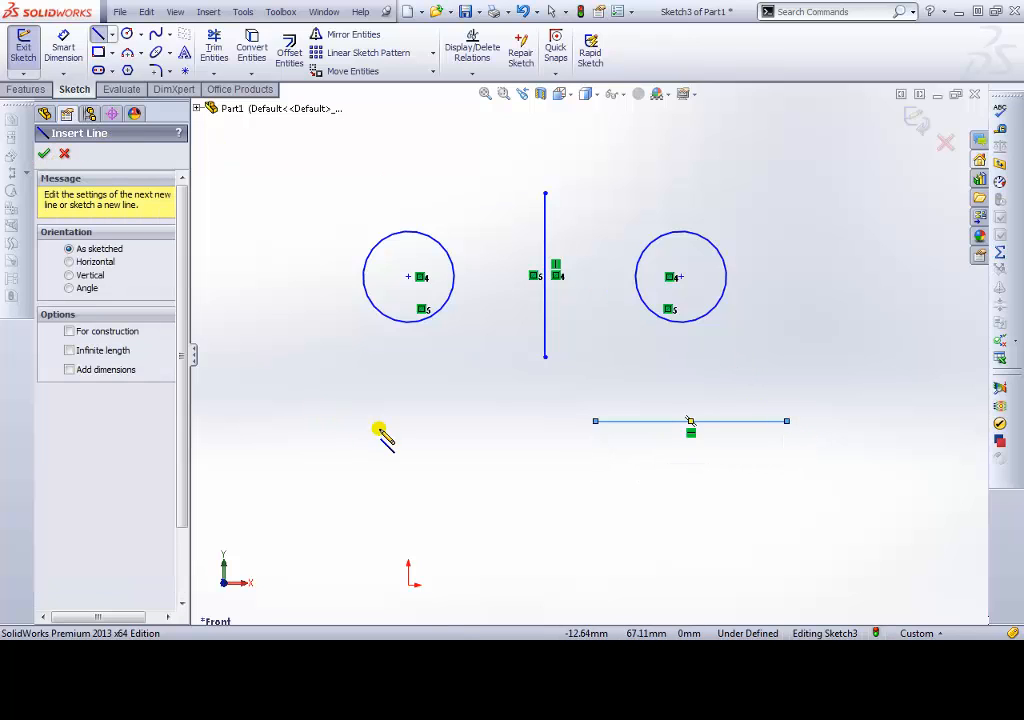
Mirror only the circle beyond the vertical line about the horizontal line, removing that line from the entities to mirror
{"action": "left_click", "coordinate": [330, 33]}
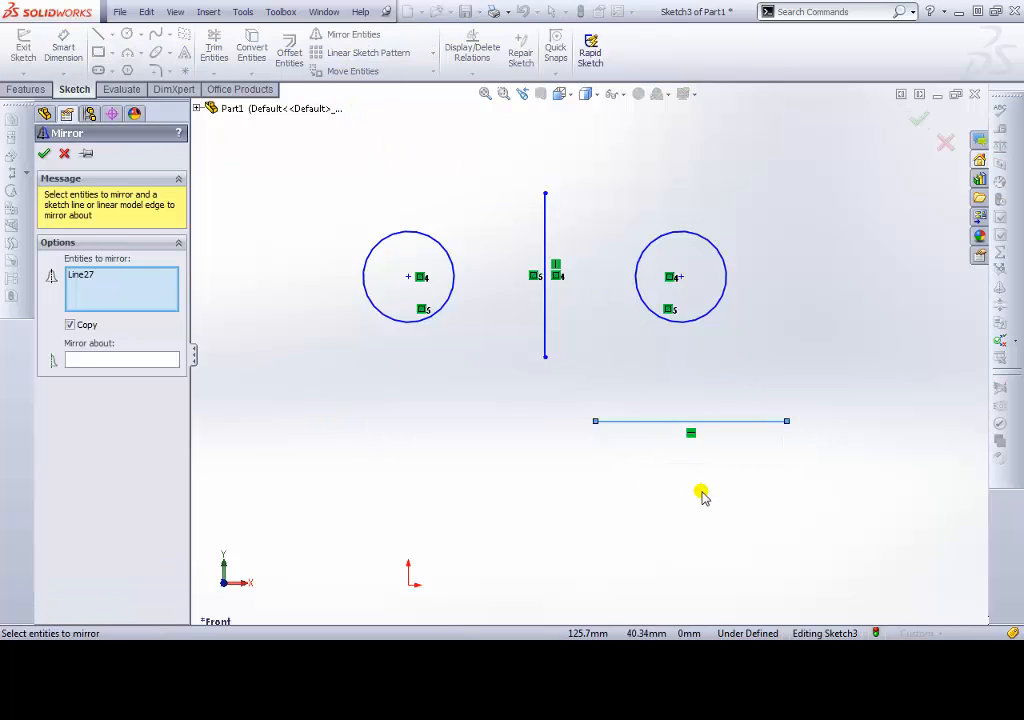
{"action": "left_click_drag", "start_coordinate": [617, 196], "coordinate": [760, 360]}
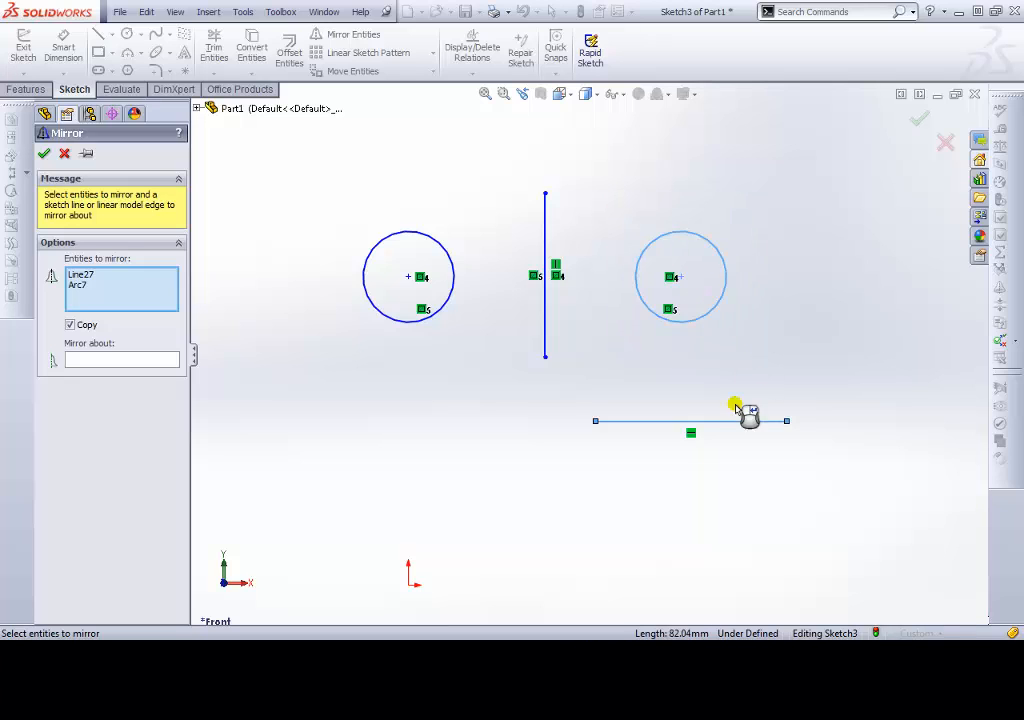
{"action": "left_click", "coordinate": [127, 360]}
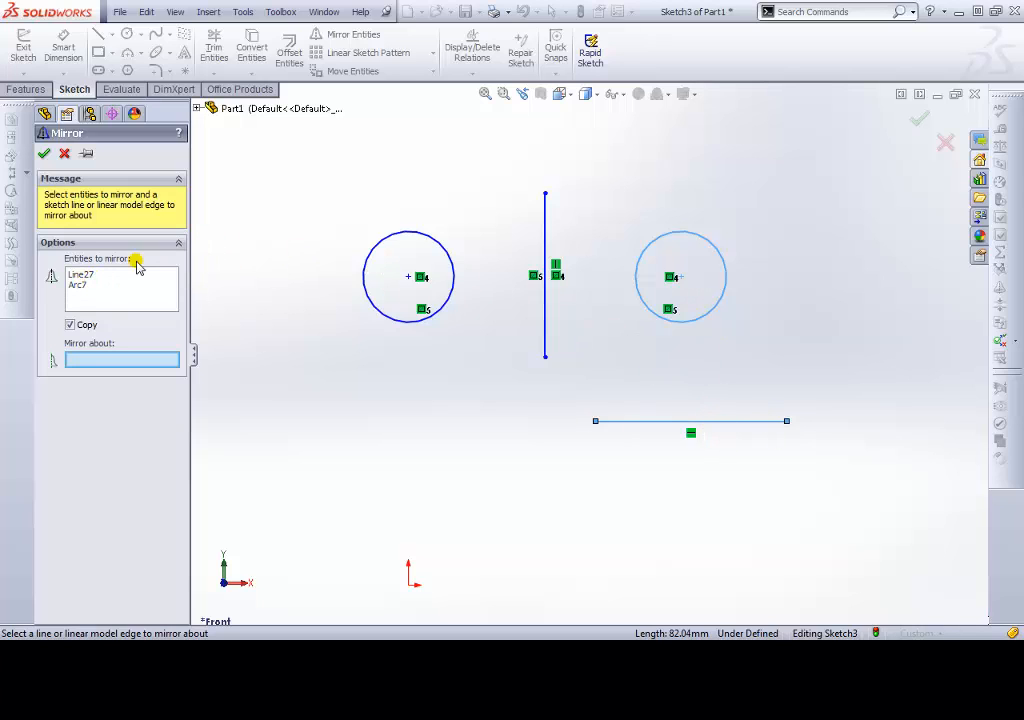
{"action": "left_click", "coordinate": [126, 280]}
{"action": "key", "text": "Delete"}
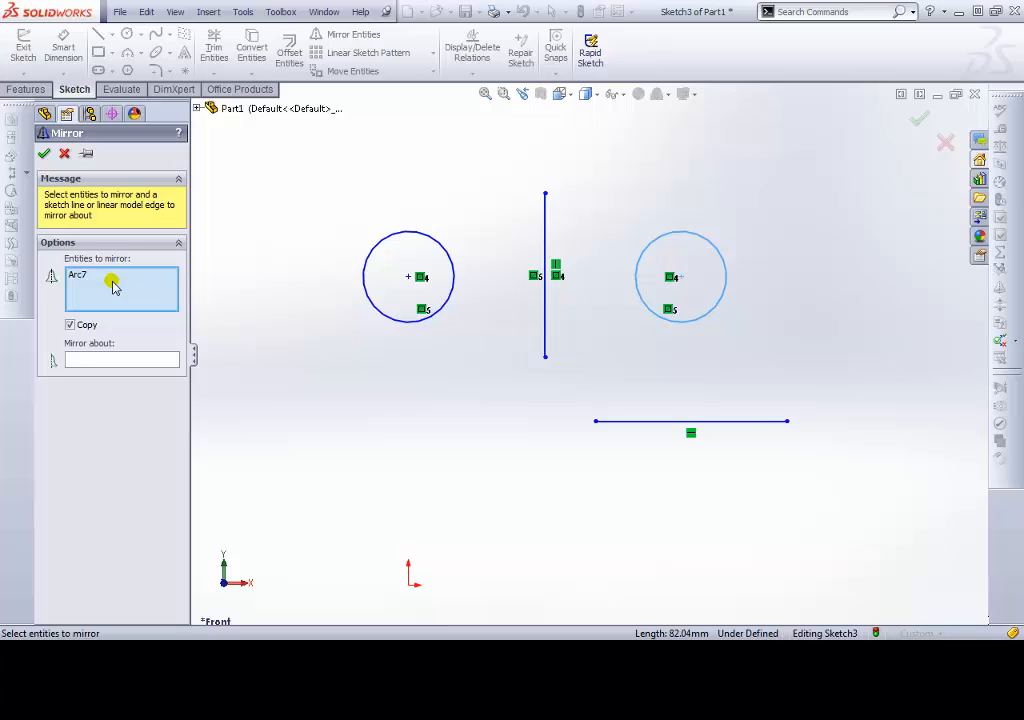
{"action": "left_click", "coordinate": [100, 360]}
{"action": "left_click", "coordinate": [634, 421]}
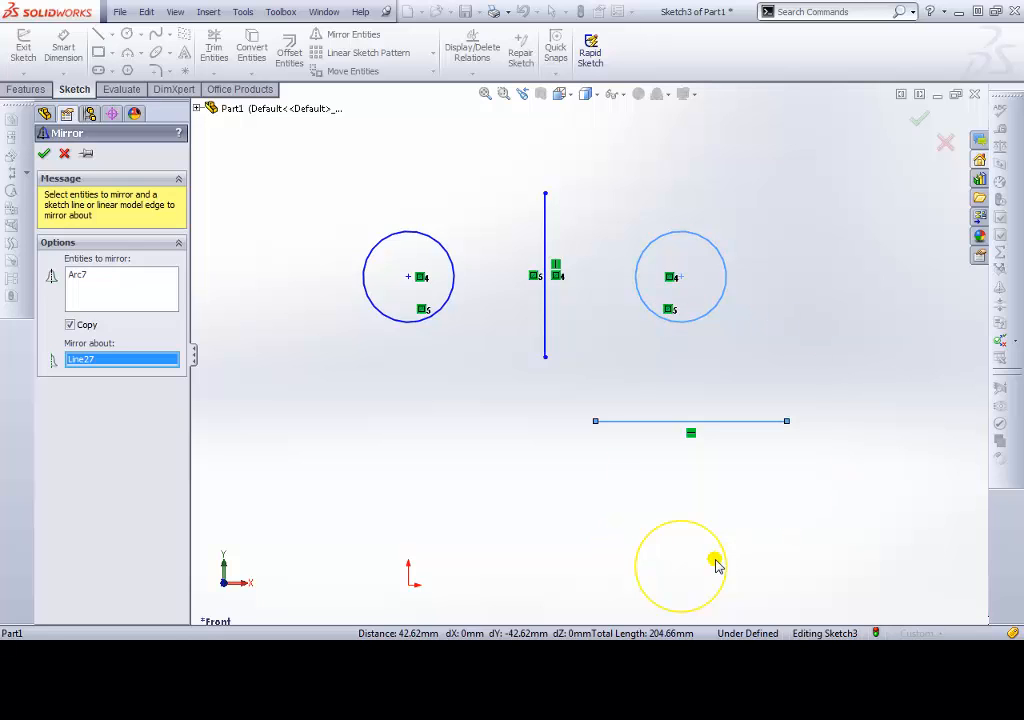
{"action": "left_click", "coordinate": [46, 154]}
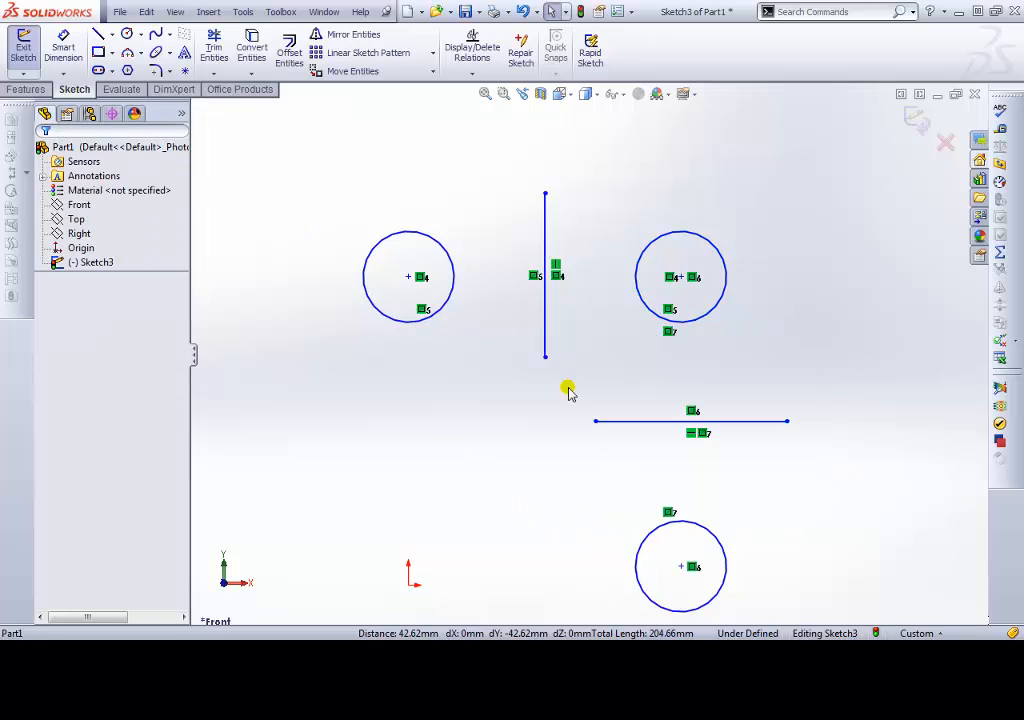
Enlarge the newest mirrored circle freehand to a radius of about 43 mm
{"action": "middle_click_drag", "start_coordinate": [797, 484], "coordinate": [750, 437], "text": "ctrl"}
{"action": "left_click", "coordinate": [657, 475]}
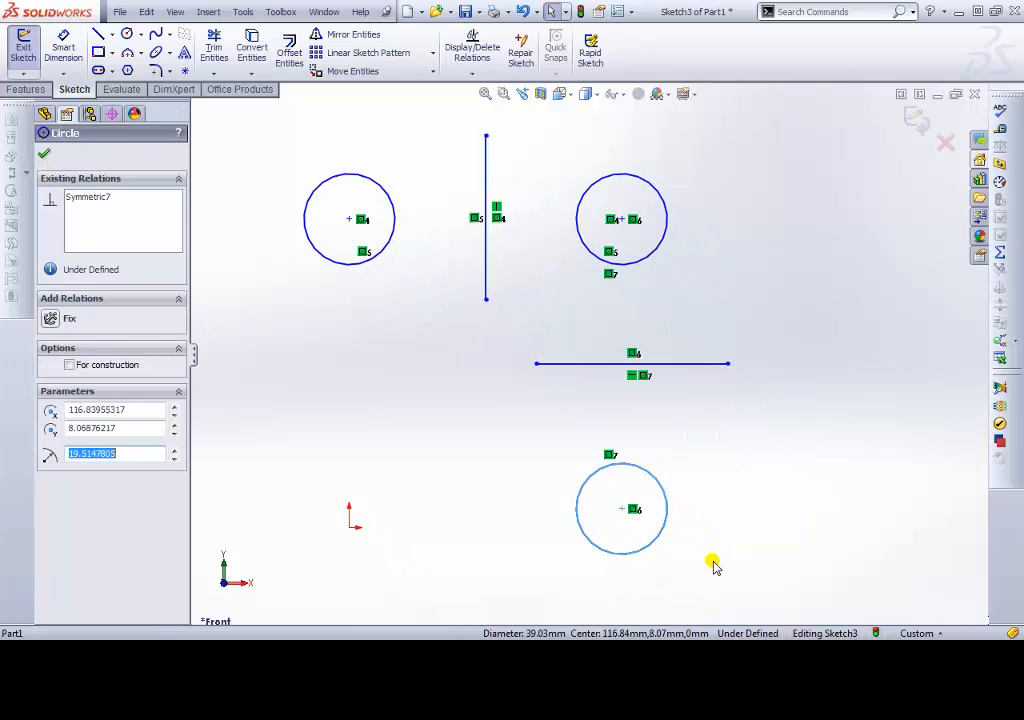
{"action": "left_click_drag", "start_coordinate": [679, 505], "coordinate": [642, 585]}
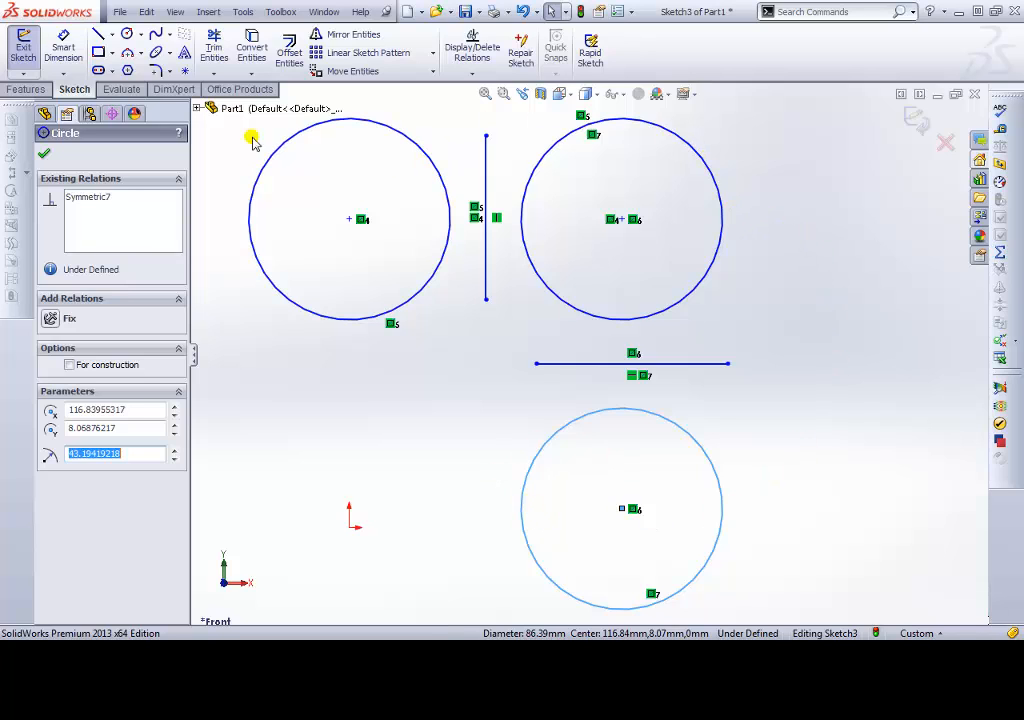
Delete all circles and both lines from the sketch
{"action": "left_click_drag", "start_coordinate": [234, 125], "coordinate": [846, 549]}
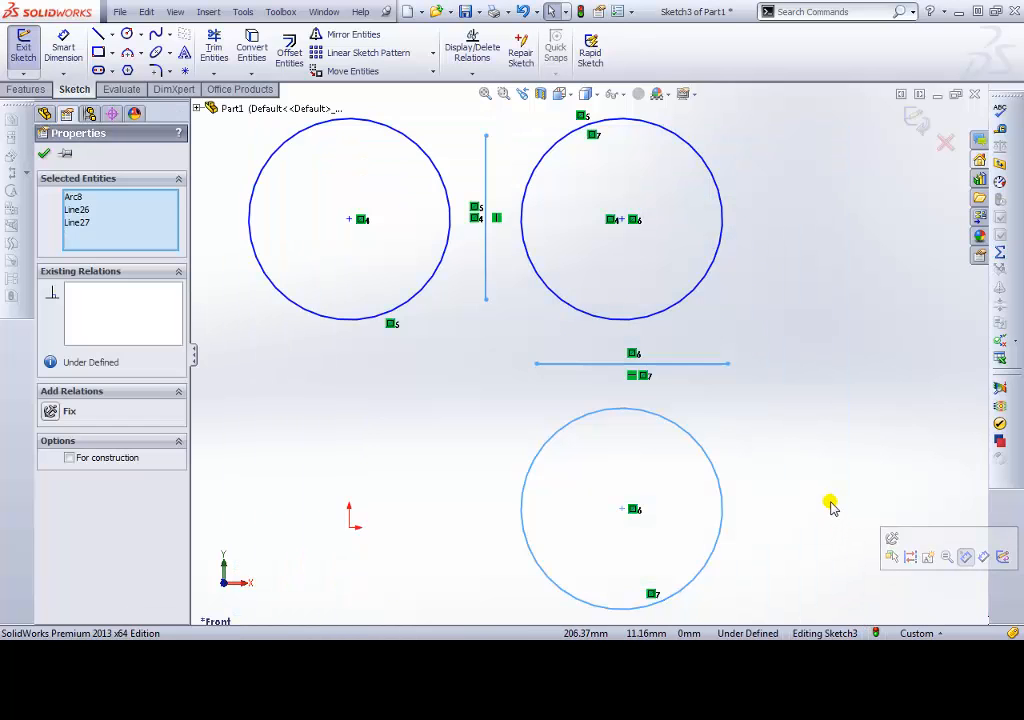
{"action": "key", "text": "Delete"}
{"action": "left_click_drag", "start_coordinate": [829, 500], "coordinate": [242, 178]}
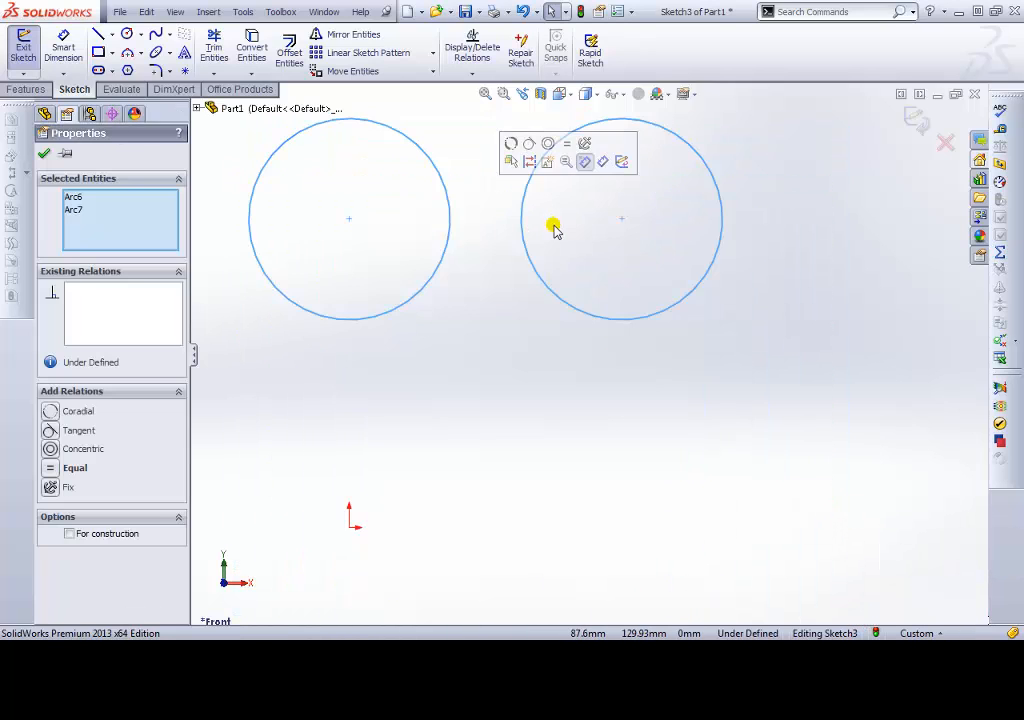
{"action": "key", "text": "Delete"}
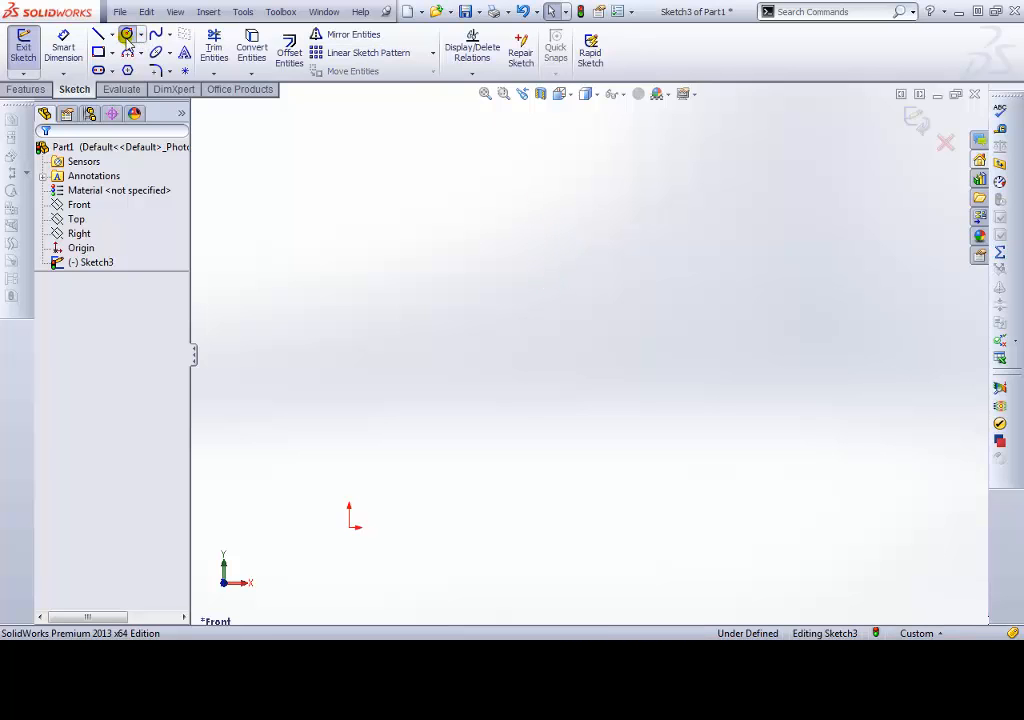
Sketch a circle of about 12 mm radius above and slightly to the right of the origin
{"action": "left_click", "coordinate": [127, 34]}
{"action": "left_click", "coordinate": [402, 272]}
{"action": "left_click", "coordinate": [425, 291]}
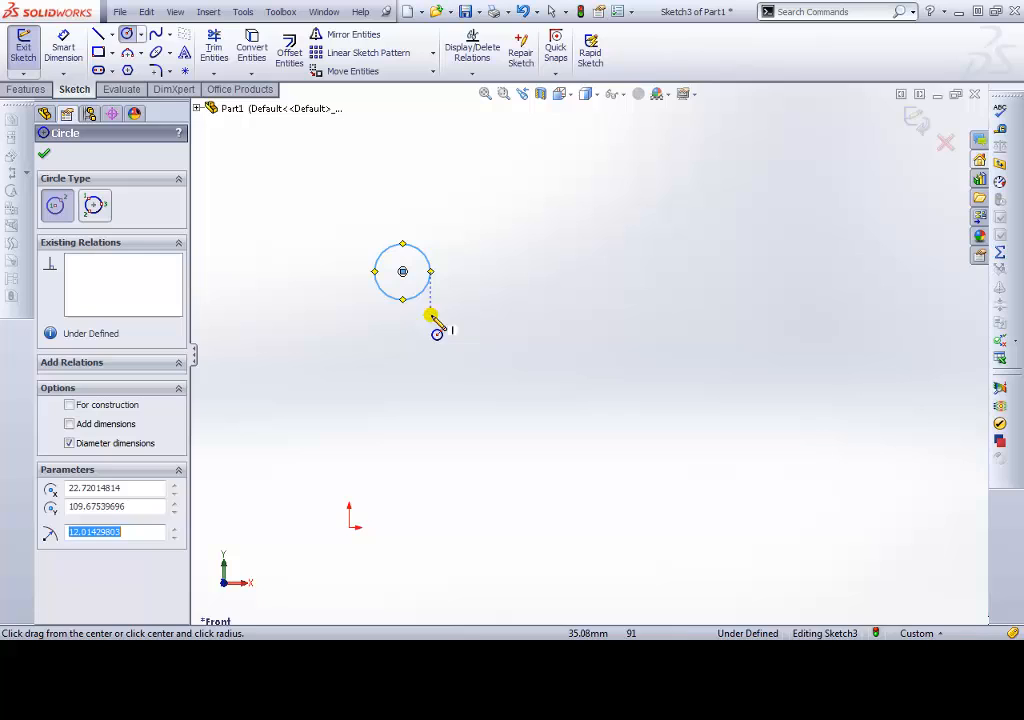
{"action": "left_click", "coordinate": [42, 156]}
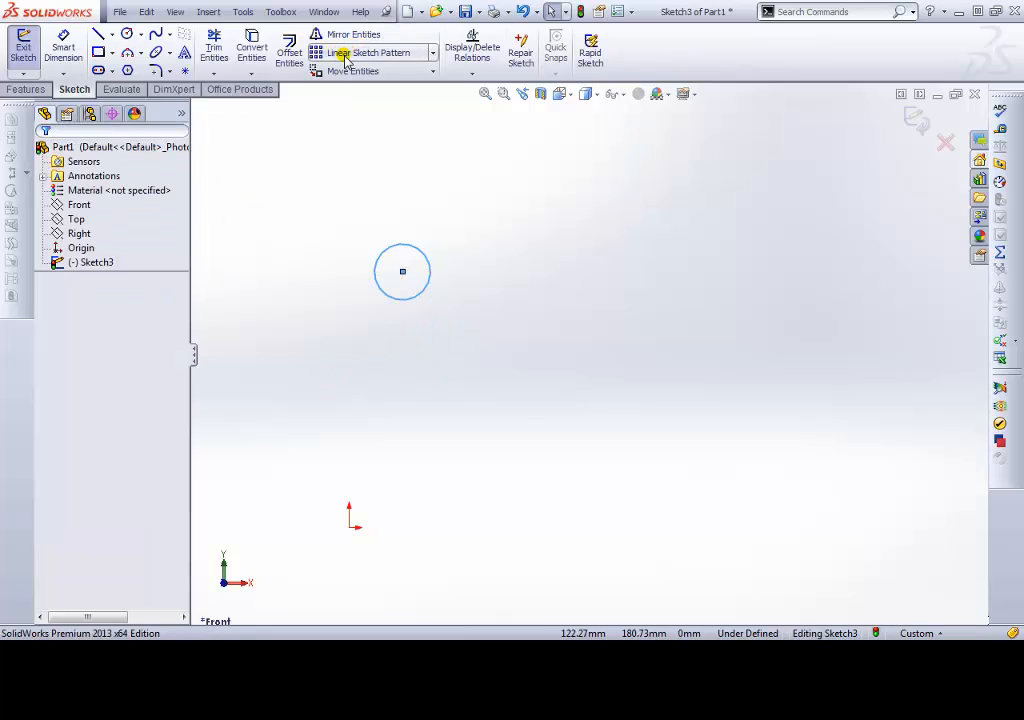
Start a linear sketch pattern of the circle along the X-axis with 40 mm spacing, testing the reversed direction and restoring the original one
{"action": "left_click", "coordinate": [395, 52]}
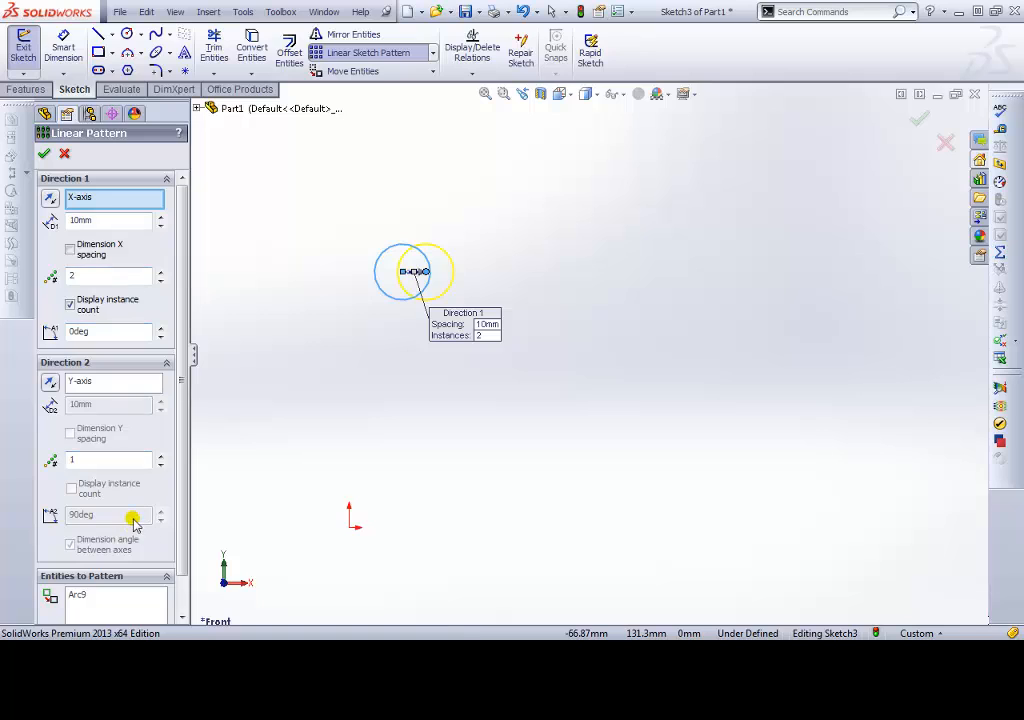
{"action": "left_click_drag", "start_coordinate": [183, 440], "coordinate": [183, 475]}
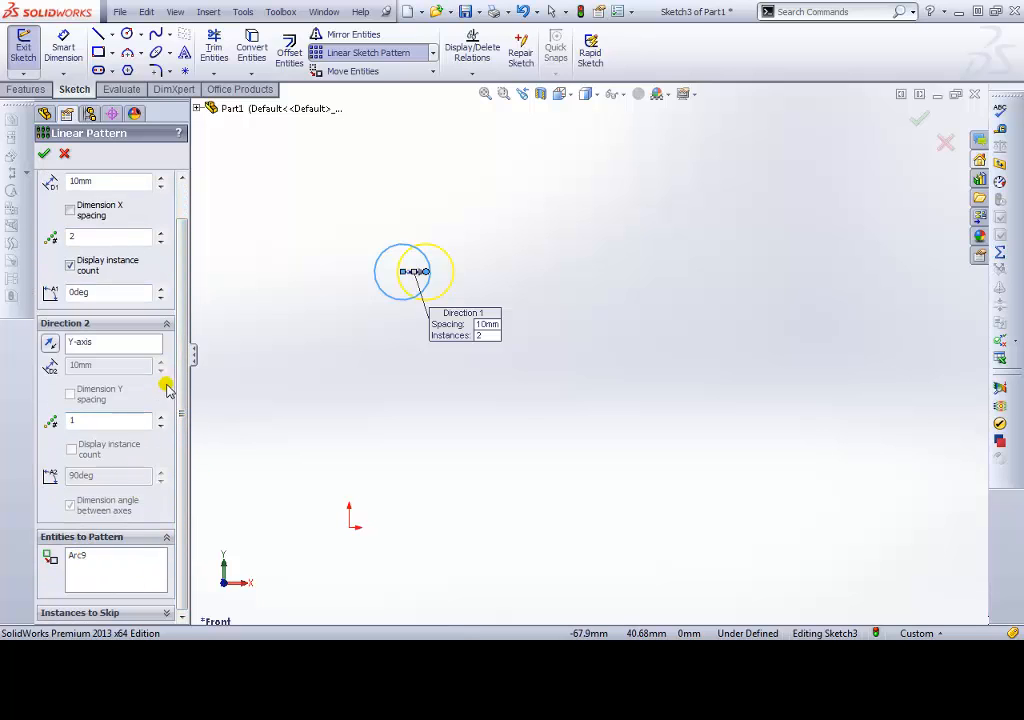
{"action": "left_click_drag", "start_coordinate": [176, 388], "coordinate": [181, 272]}
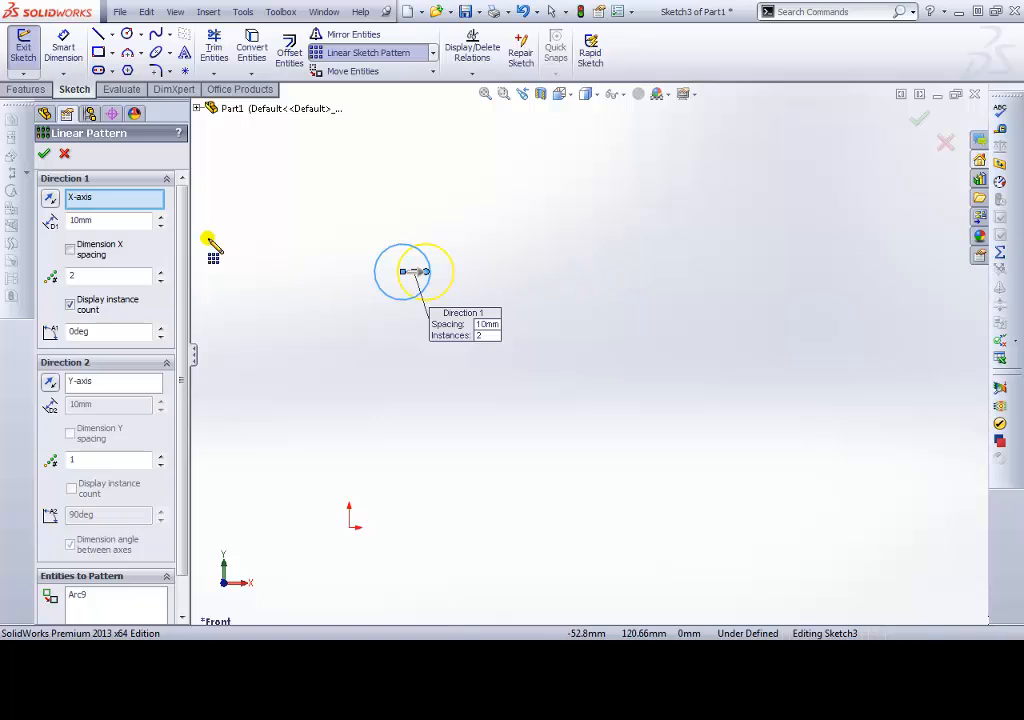
{"action": "left_click", "coordinate": [52, 200]}
{"action": "left_click", "coordinate": [52, 200]}
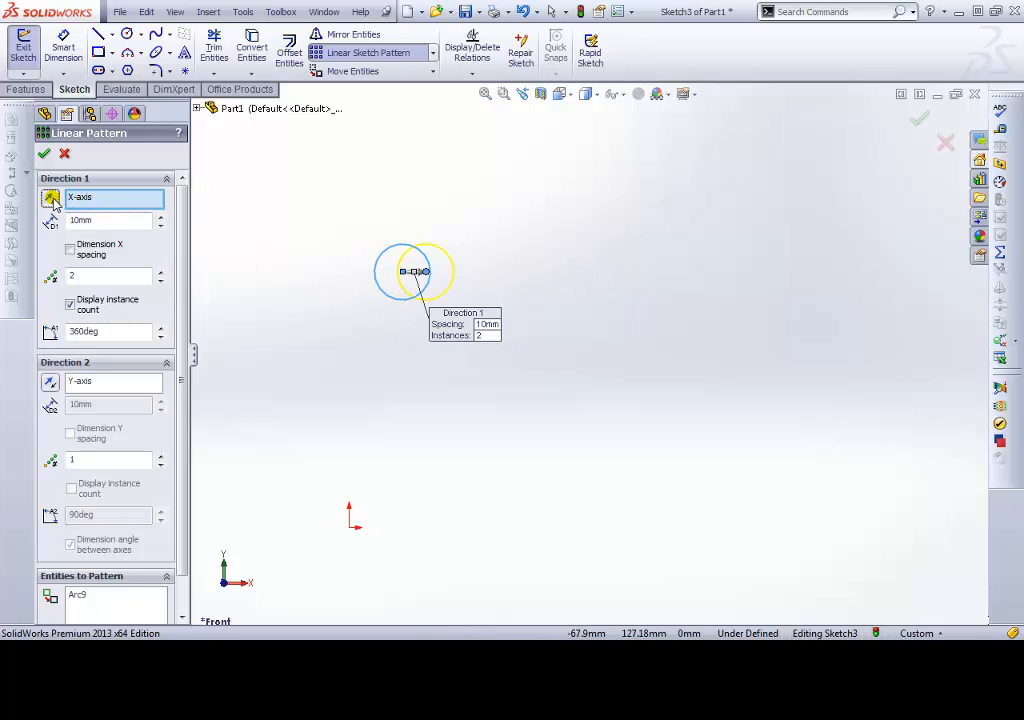
{"action": "left_click", "coordinate": [52, 200]}
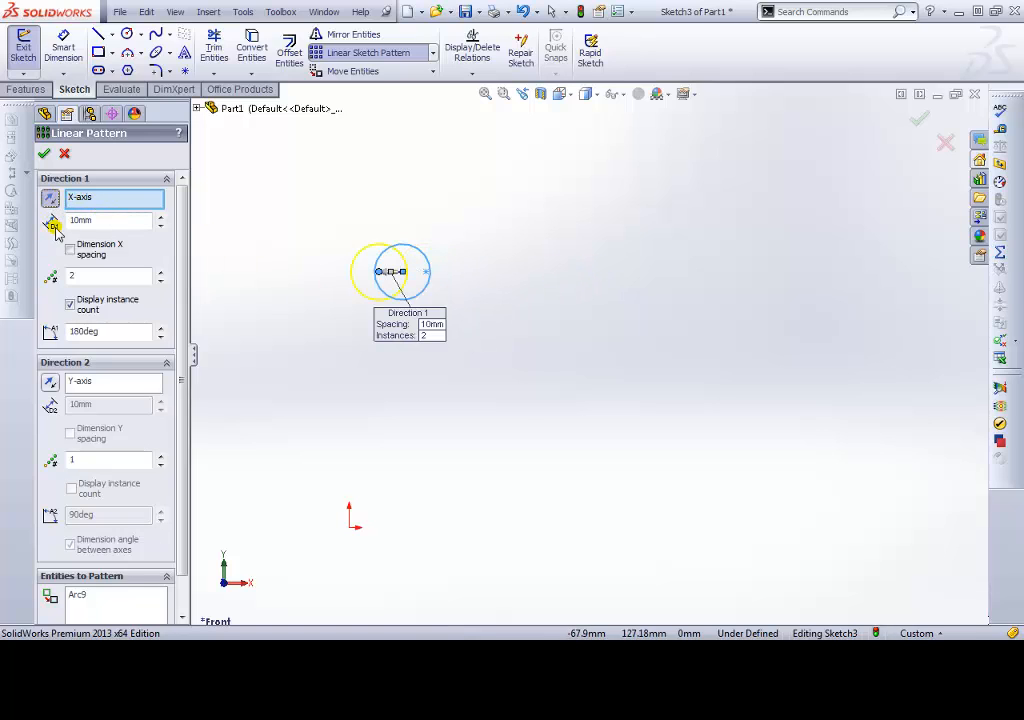
{"action": "left_click", "coordinate": [158, 215]}
{"action": "left_click", "coordinate": [158, 215]}
{"action": "left_click", "coordinate": [158, 215]}
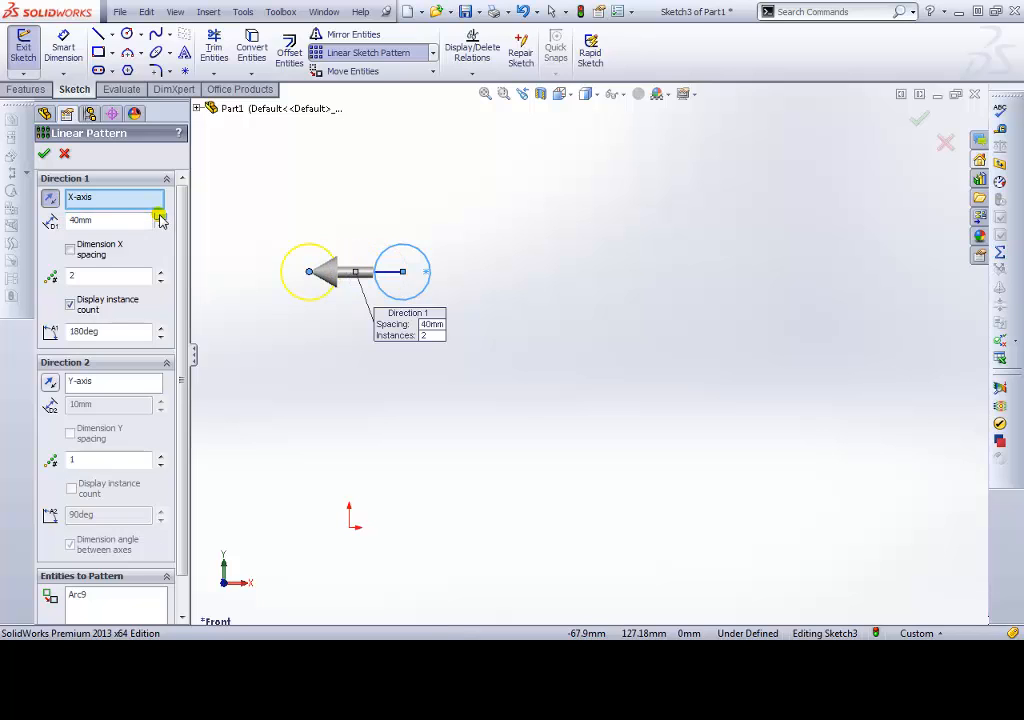
{"action": "left_click", "coordinate": [52, 200]}
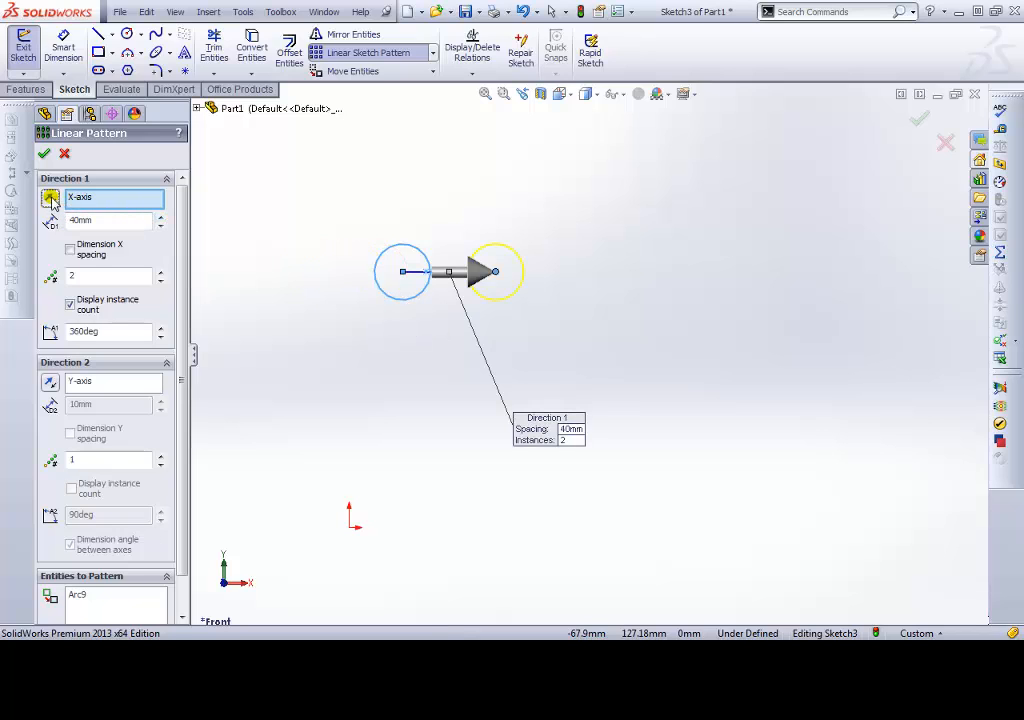
Set the number of instances along the X-axis to 3
{"action": "middle_click_drag", "start_coordinate": [622, 190], "coordinate": [578, 306], "text": "ctrl"}
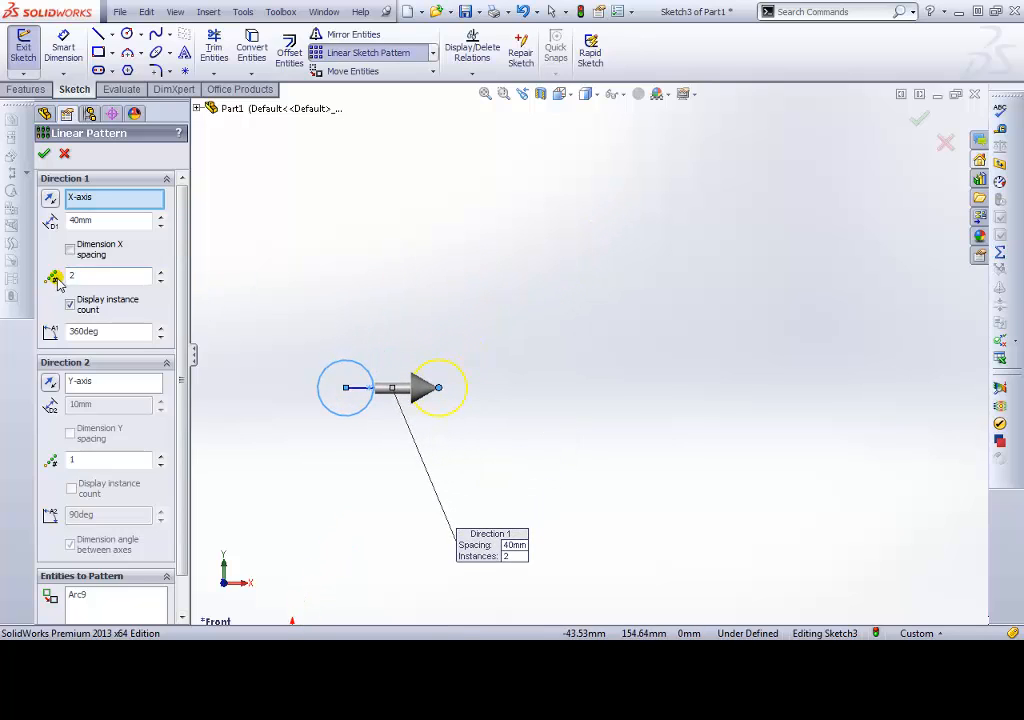
{"action": "left_click", "coordinate": [159, 271]}
{"action": "left_click", "coordinate": [159, 271]}
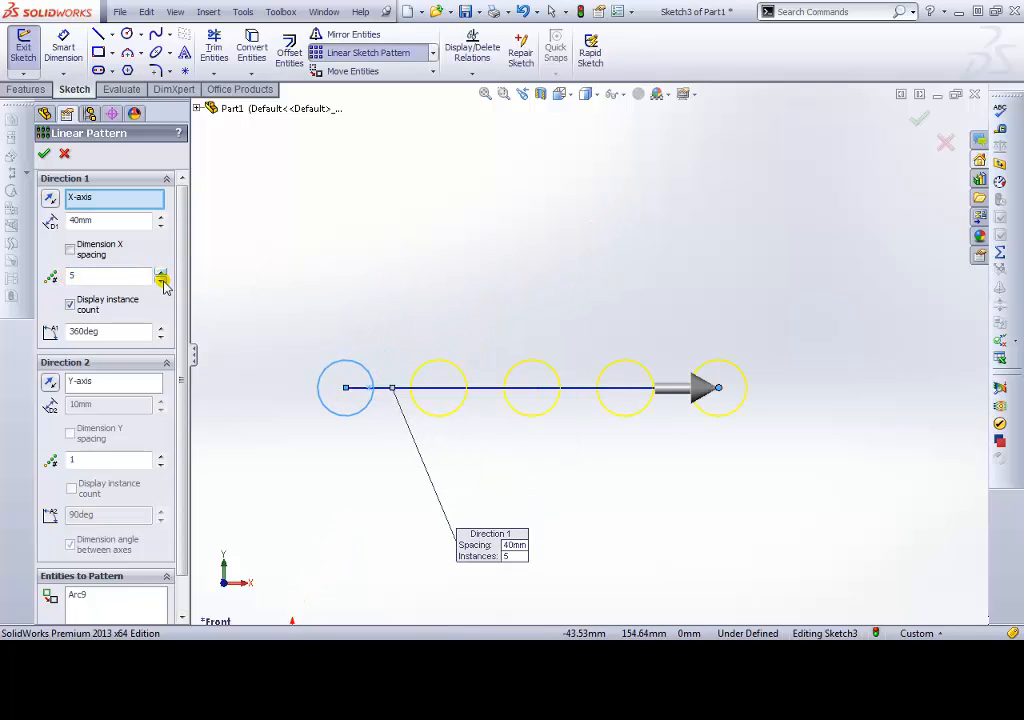
{"action": "left_click", "coordinate": [161, 280]}
{"action": "left_click", "coordinate": [161, 280]}
Try tilting the X-axis pattern direction by a few degrees and return its angle to 360 degrees
{"action": "left_click", "coordinate": [161, 335]}
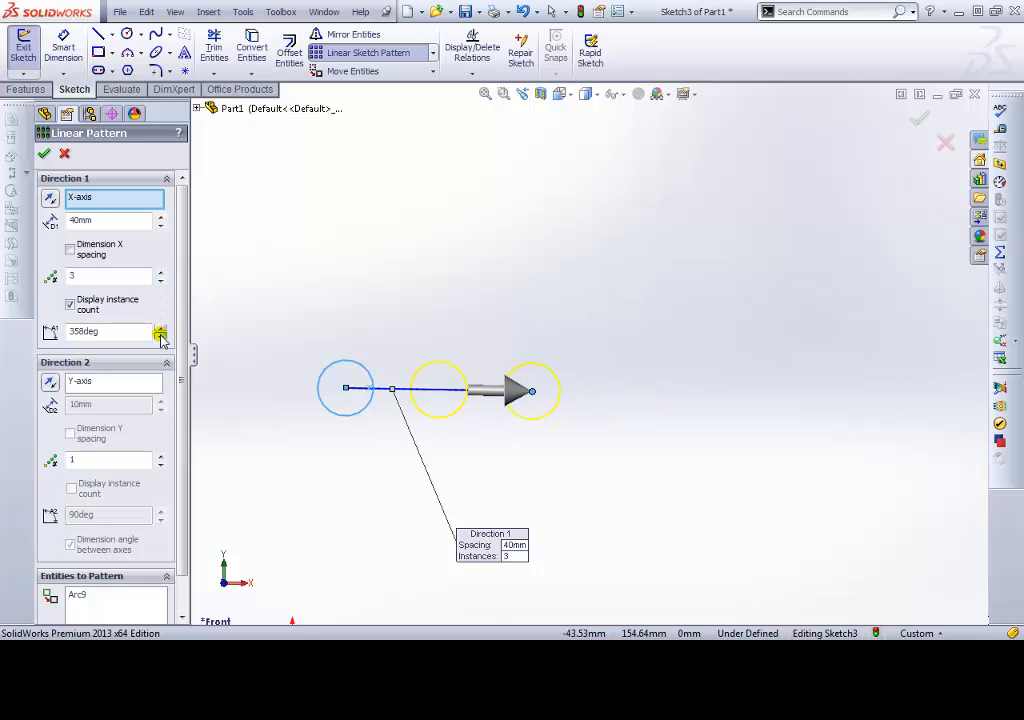
{"action": "left_click", "coordinate": [161, 335]}
{"action": "left_click", "coordinate": [161, 335]}
{"action": "left_click", "coordinate": [161, 335]}
{"action": "left_click", "coordinate": [161, 327]}
{"action": "left_click", "coordinate": [161, 327]}
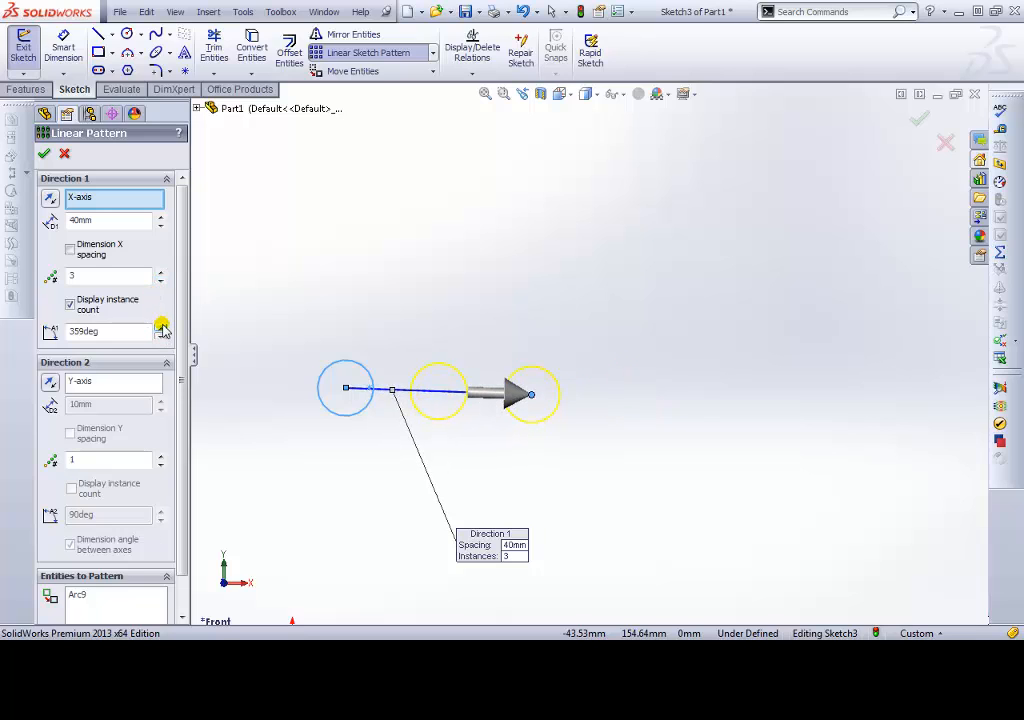
{"action": "left_click", "coordinate": [161, 327]}
{"action": "left_click", "coordinate": [161, 327]}
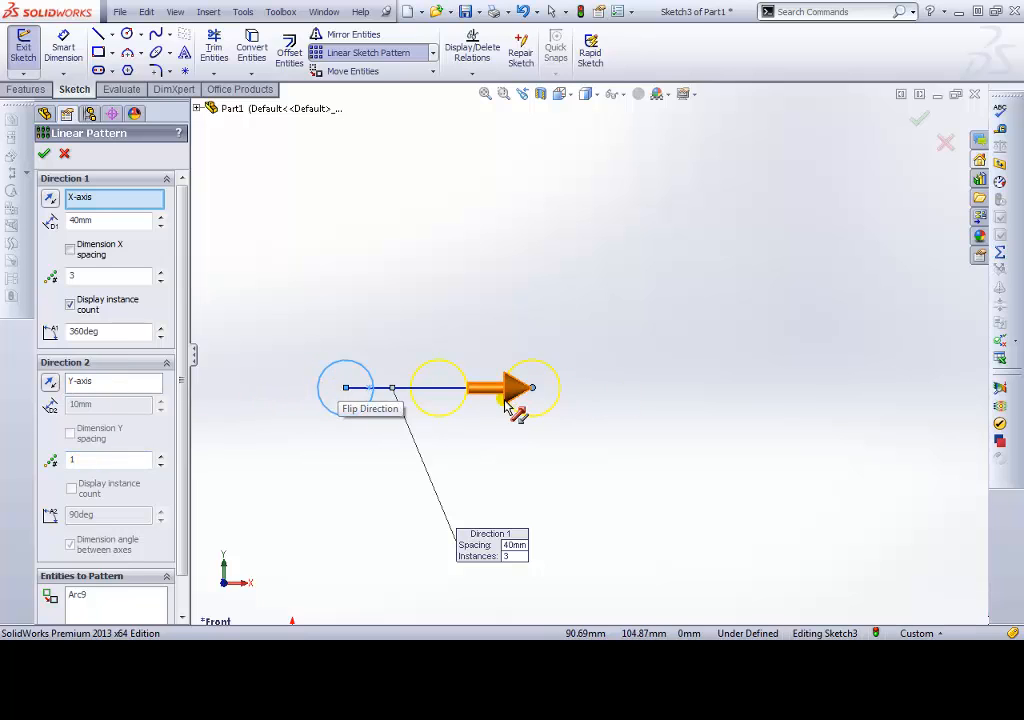
Set the number of pattern instances along the Y-axis to 3
{"action": "left_click", "coordinate": [160, 455]}
{"action": "left_click", "coordinate": [160, 455]}
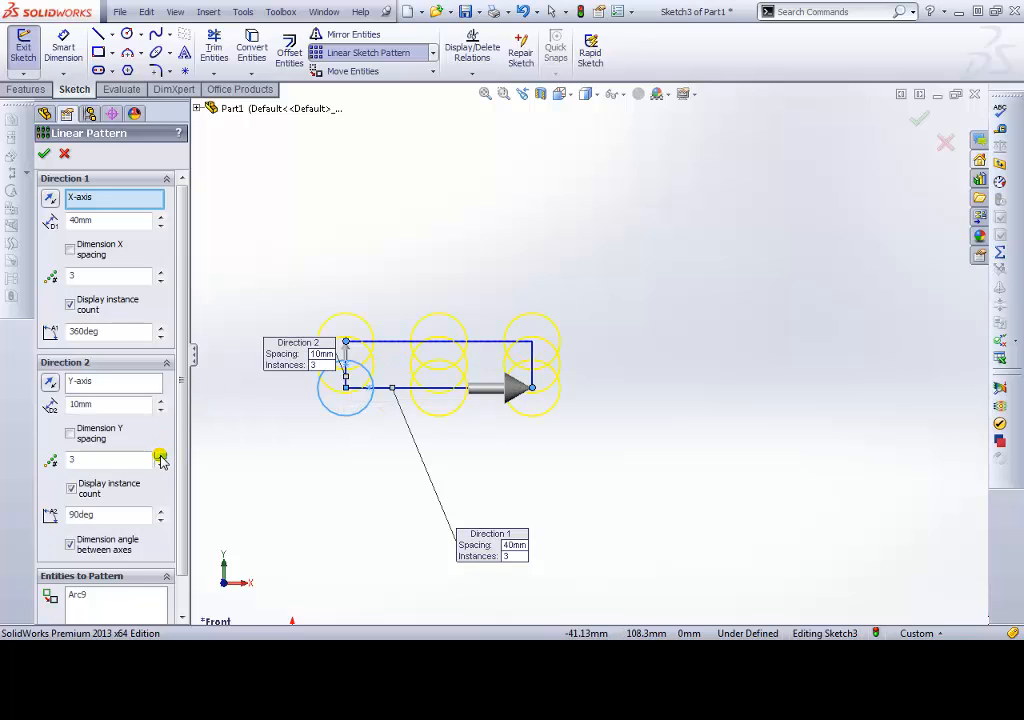
{"action": "left_click", "coordinate": [160, 455]}
{"action": "left_click", "coordinate": [160, 455]}
{"action": "left_click", "coordinate": [160, 465]}
{"action": "left_click", "coordinate": [160, 465]}
Set the pattern spacing along the Y-axis to 40 mm
{"action": "left_click", "coordinate": [160, 399]}
{"action": "left_click", "coordinate": [160, 399]}
{"action": "left_click", "coordinate": [160, 399]}
{"action": "left_click", "coordinate": [160, 399]}
{"action": "left_click", "coordinate": [160, 408]}
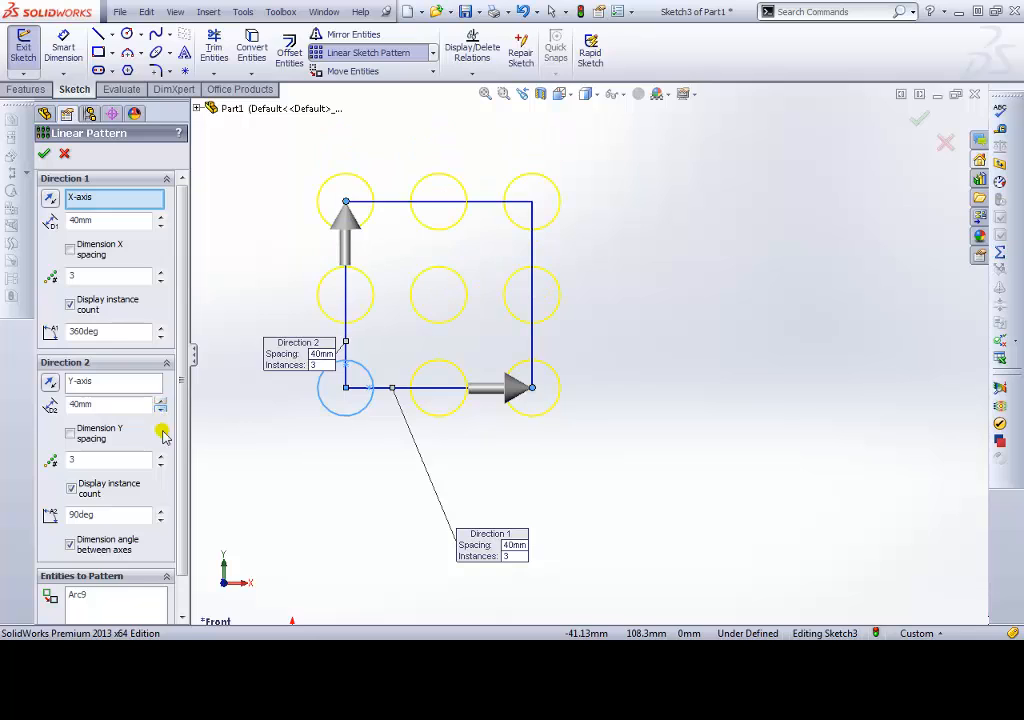
Try tilting the Y-axis pattern direction both ways and set its angle to 86 degrees
{"action": "left_click", "coordinate": [160, 510]}
{"action": "left_click", "coordinate": [160, 510]}
{"action": "left_click", "coordinate": [160, 510]}
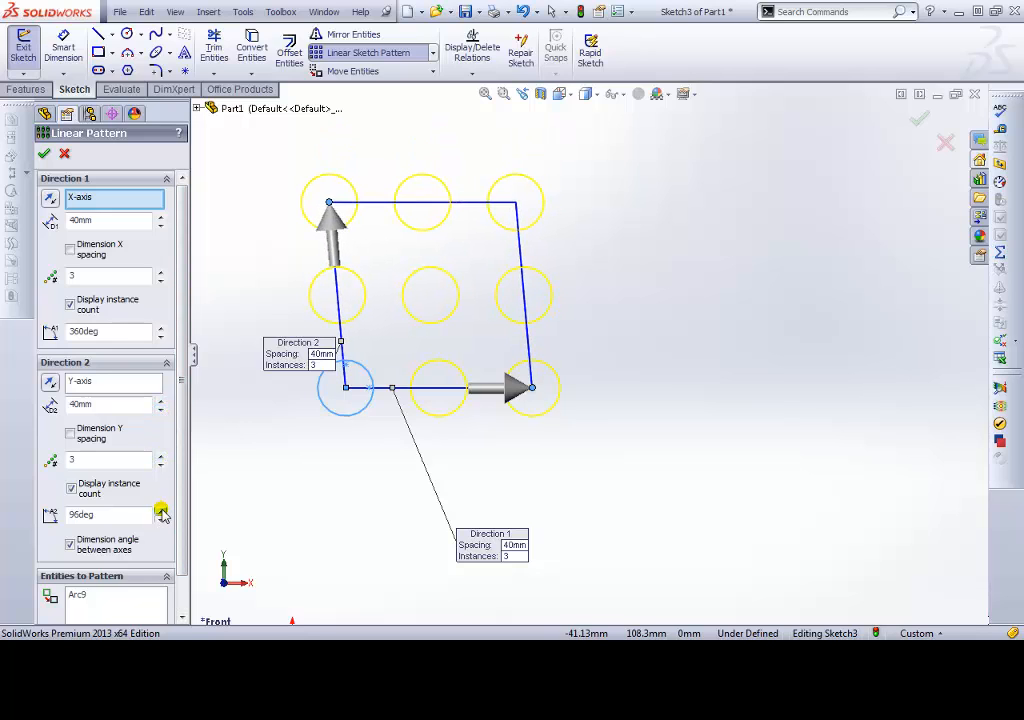
{"action": "left_click", "coordinate": [160, 510]}
{"action": "left_click", "coordinate": [160, 510]}
{"action": "left_click", "coordinate": [160, 519]}
{"action": "left_click", "coordinate": [160, 519]}
{"action": "left_click", "coordinate": [160, 519]}
{"action": "left_click", "coordinate": [160, 519]}
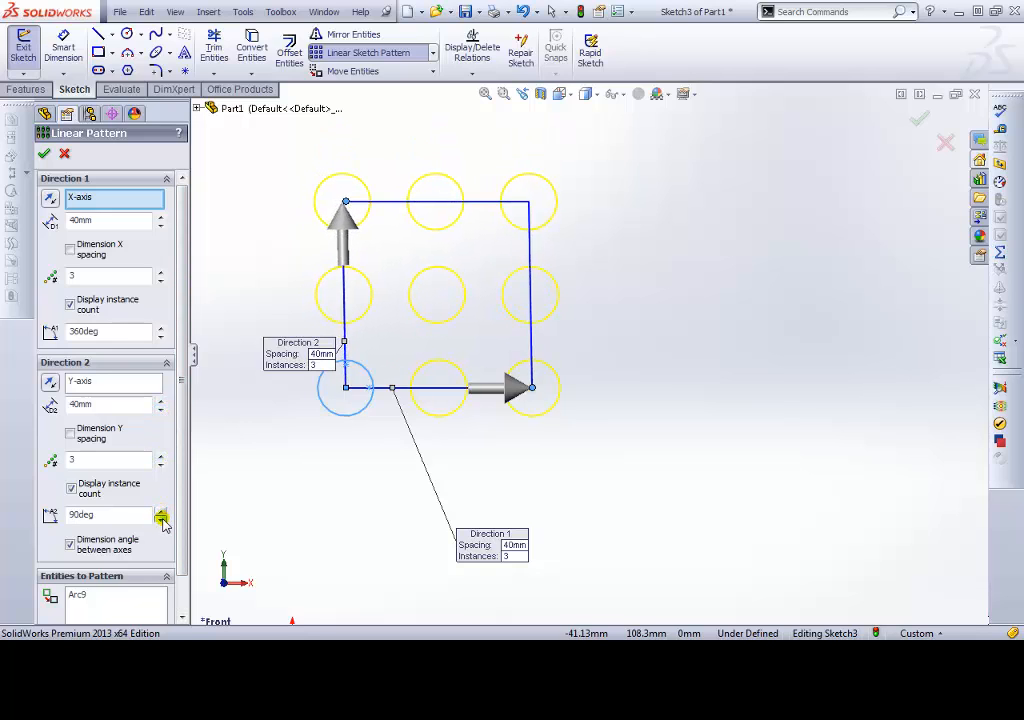
{"action": "left_click", "coordinate": [160, 519]}
{"action": "left_click", "coordinate": [160, 519]}
{"action": "left_click", "coordinate": [160, 519]}
{"action": "left_click", "coordinate": [160, 519]}
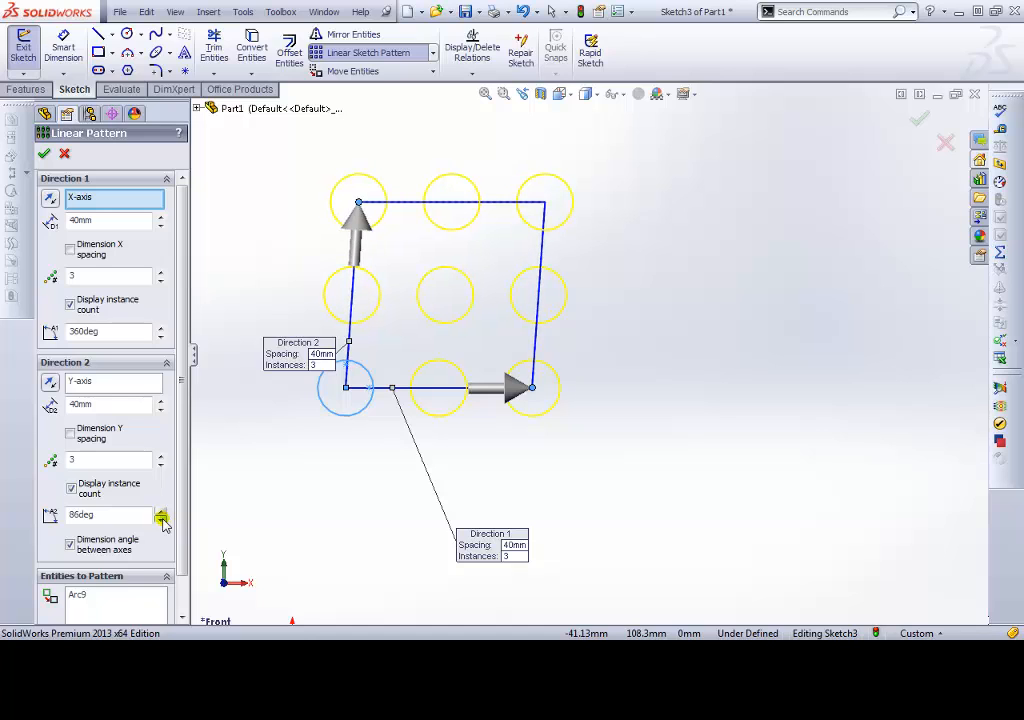
Skip instances (2,3), (3,3), (2,2), (3,1) and (3,2) and accept the linear pattern
{"action": "left_click_drag", "start_coordinate": [185, 505], "coordinate": [183, 542]}
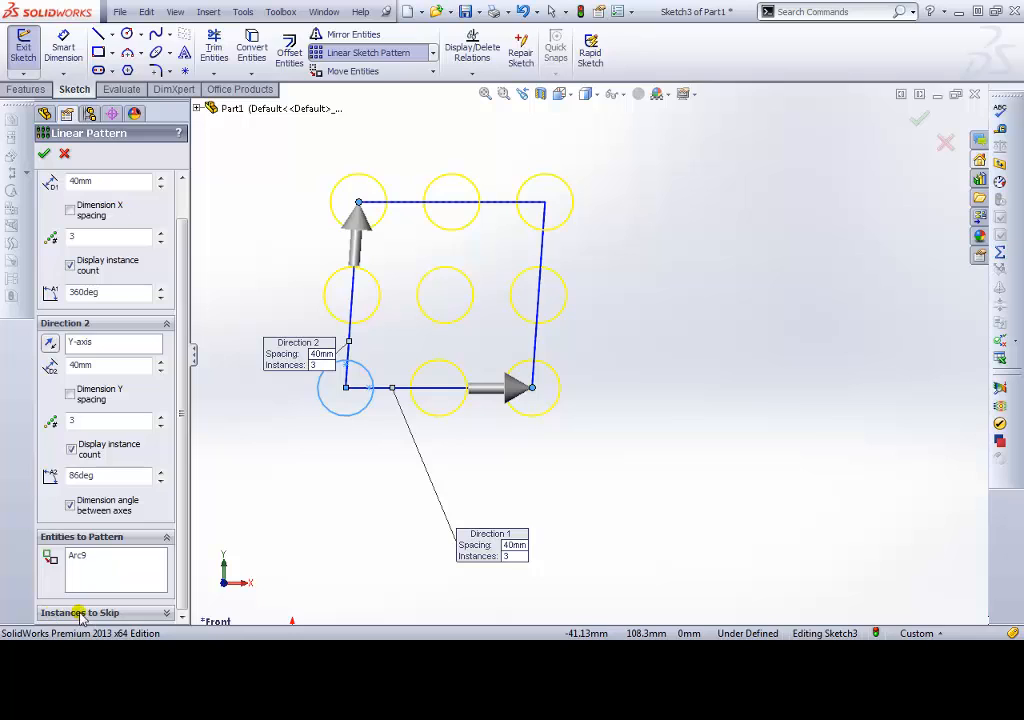
{"action": "left_click", "coordinate": [168, 613]}
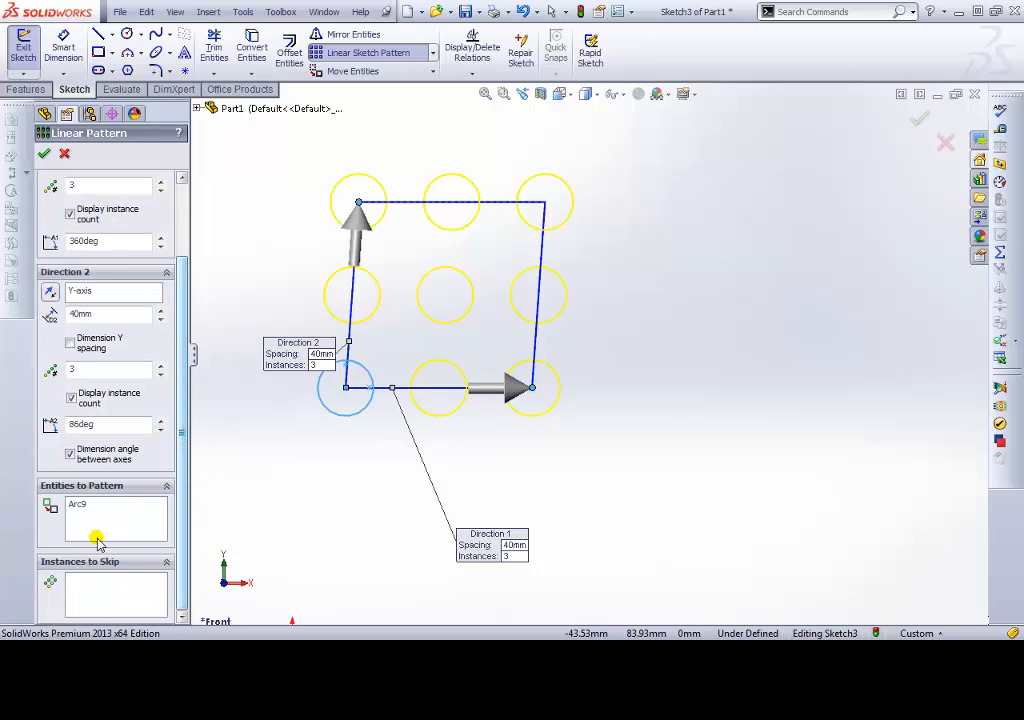
{"action": "left_click", "coordinate": [108, 588]}
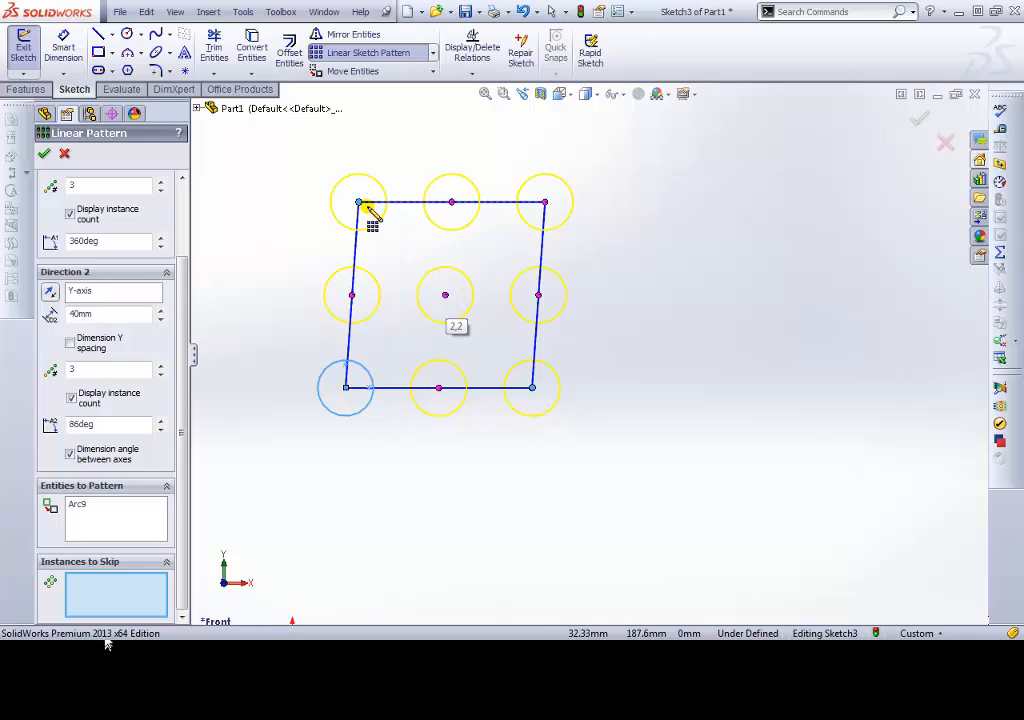
{"action": "left_click", "coordinate": [452, 203]}
{"action": "left_click", "coordinate": [545, 203]}
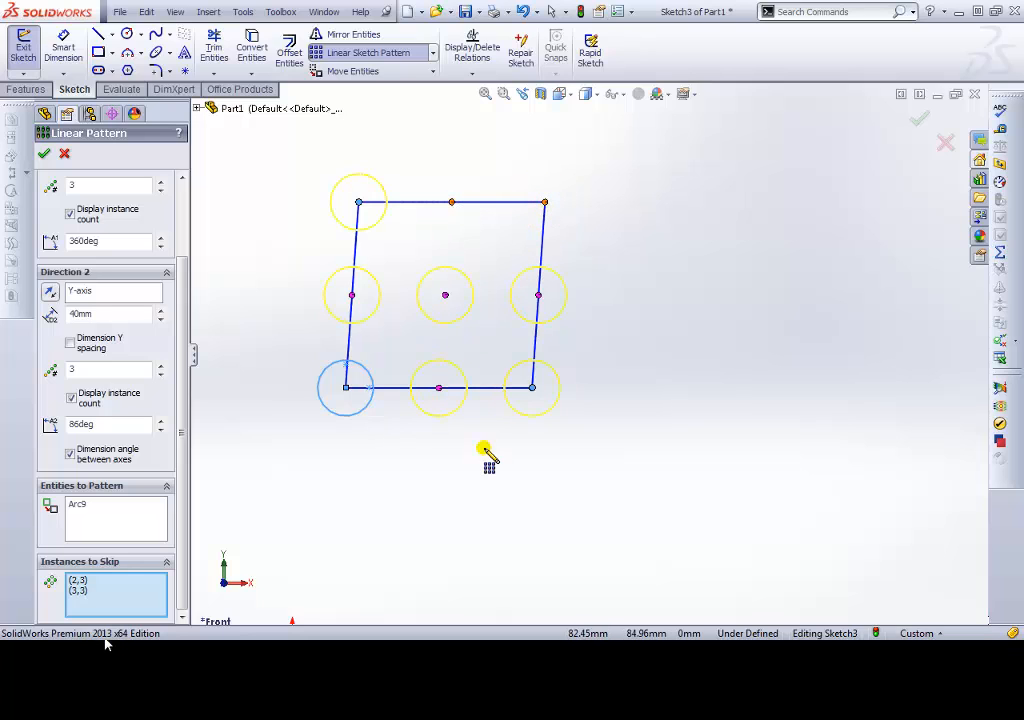
{"action": "left_click", "coordinate": [445, 295]}
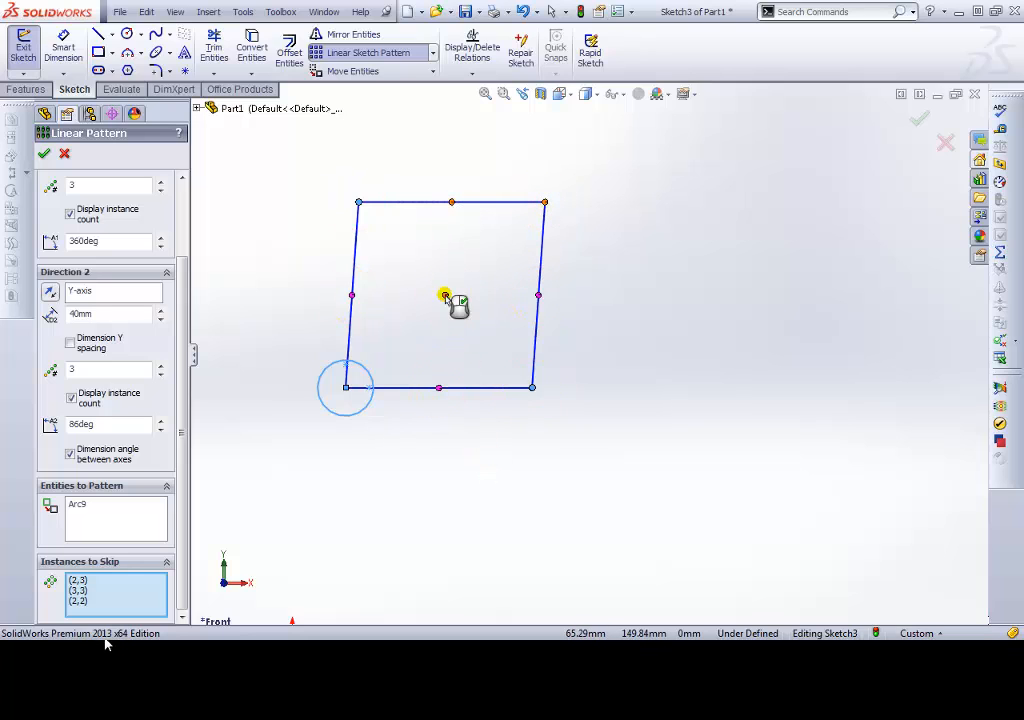
{"action": "left_click", "coordinate": [533, 389]}
{"action": "left_click", "coordinate": [547, 299]}
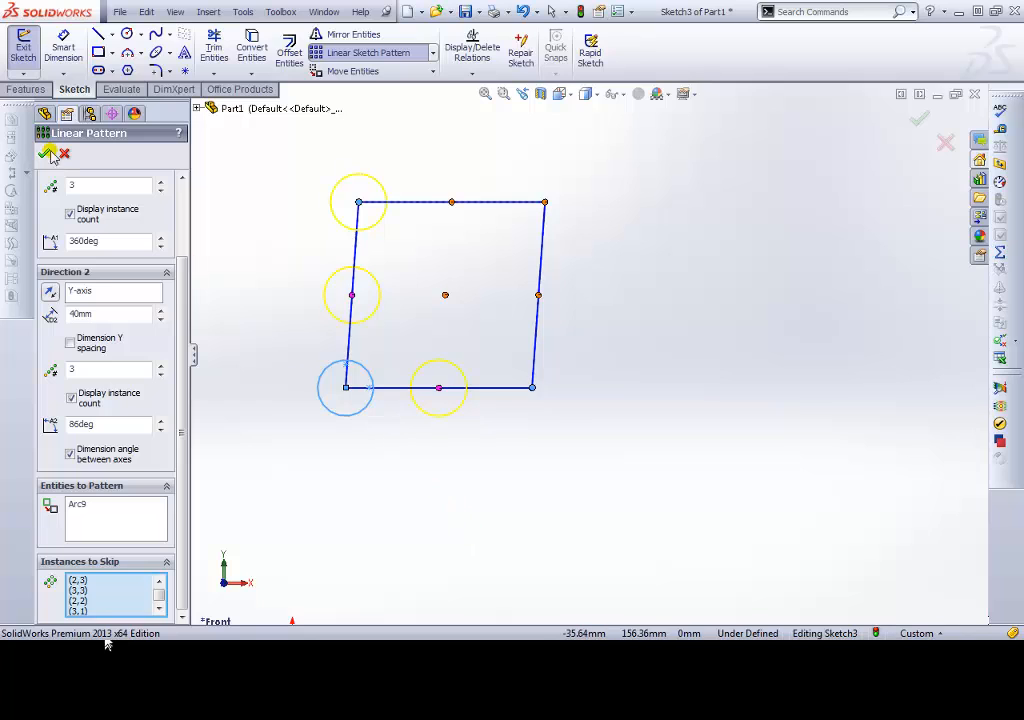
{"action": "left_click", "coordinate": [47, 153]}
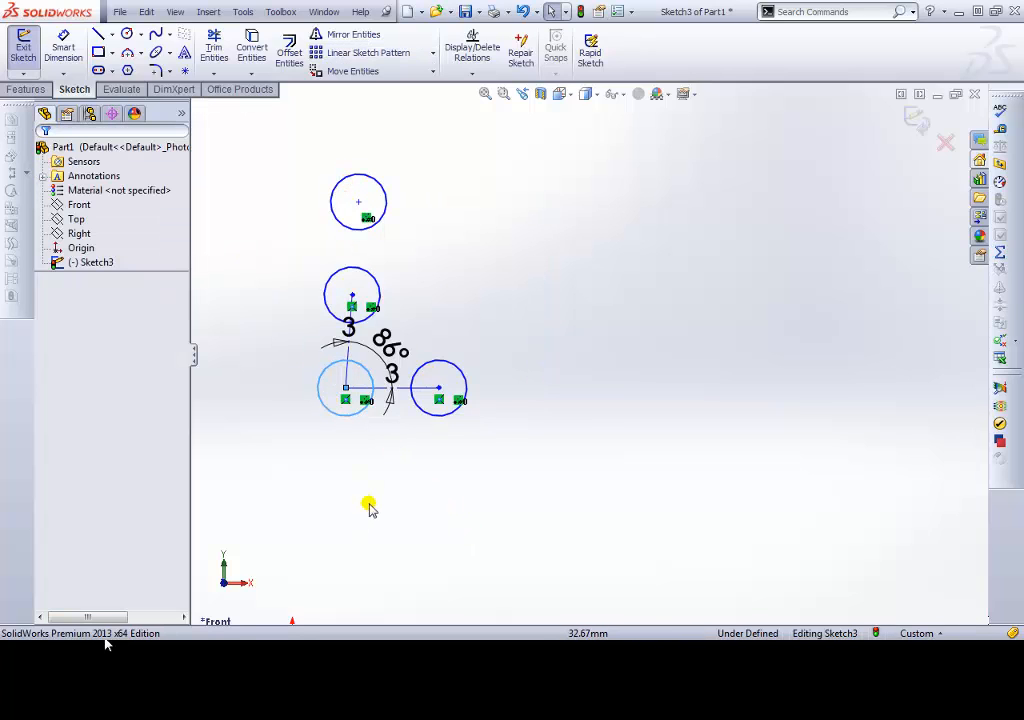
Delete all the patterned circles from the sketch, including the seed circle and its associated dimensions
{"action": "mouse_move", "coordinate": [240, 130]}
{"action": "left_mouse_down"}
{"action": "mouse_move", "coordinate": [352, 295]}
{"action": "mouse_move", "coordinate": [526, 500]}
{"action": "mouse_move", "coordinate": [535, 528]}
{"action": "left_mouse_up"}
{"action": "key", "text": "Delete"}
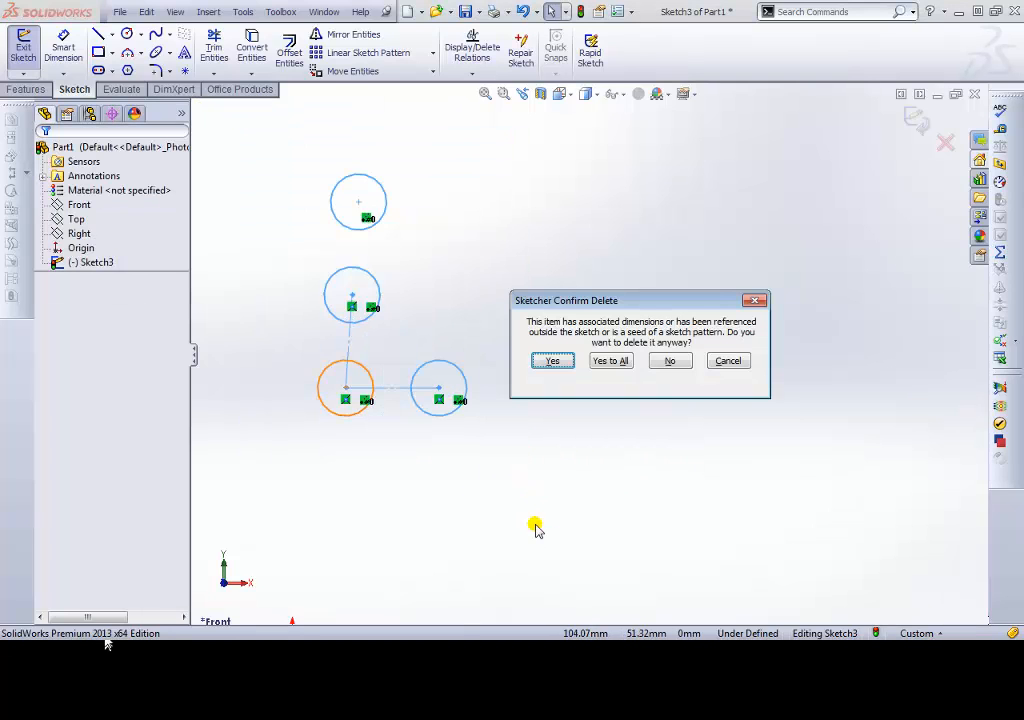
{"action": "left_click", "coordinate": [551, 361]}
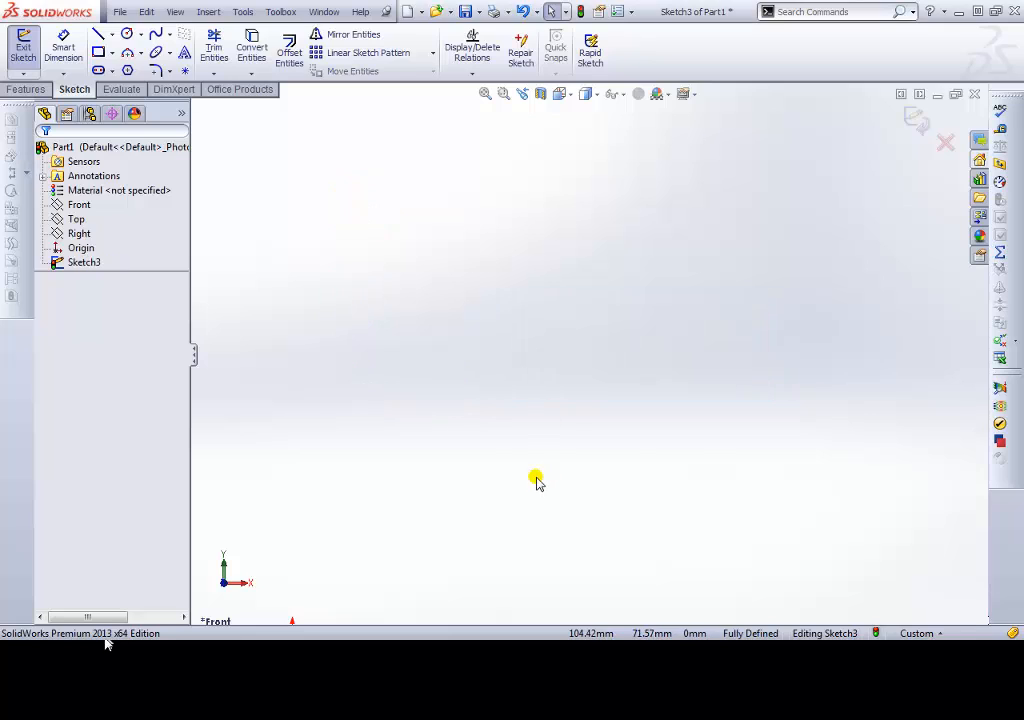
Sketch a circle with a radius of about 9.2 mm in the empty sketch
{"action": "left_click", "coordinate": [127, 34]}
{"action": "left_click", "coordinate": [419, 290]}
{"action": "left_click", "coordinate": [433, 306]}
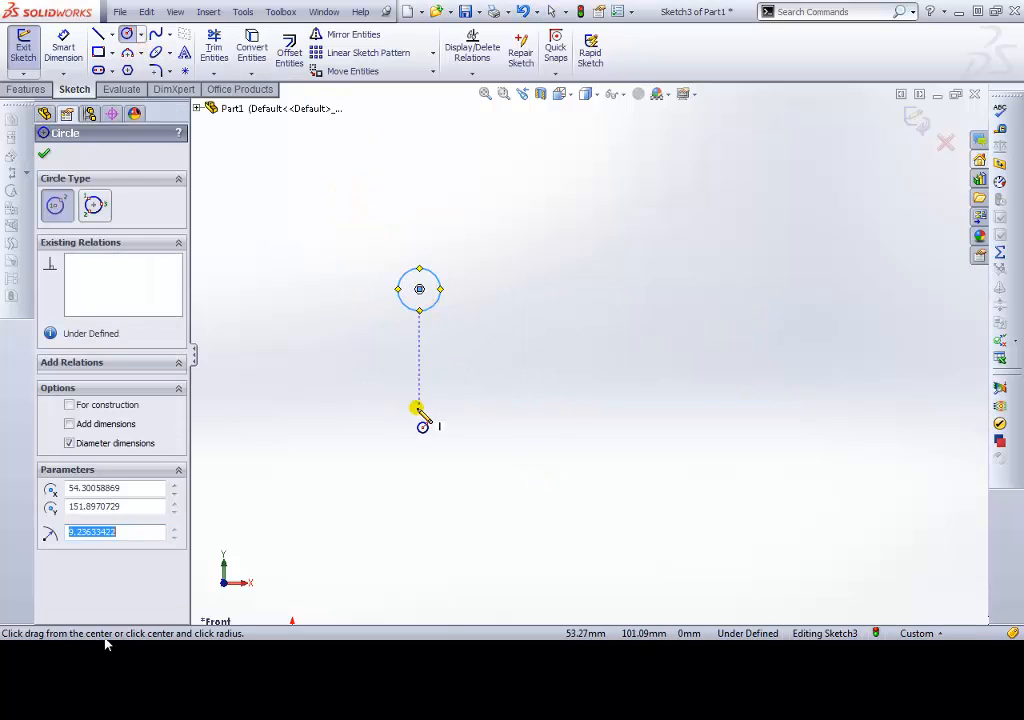
{"action": "key", "text": "Escape"}
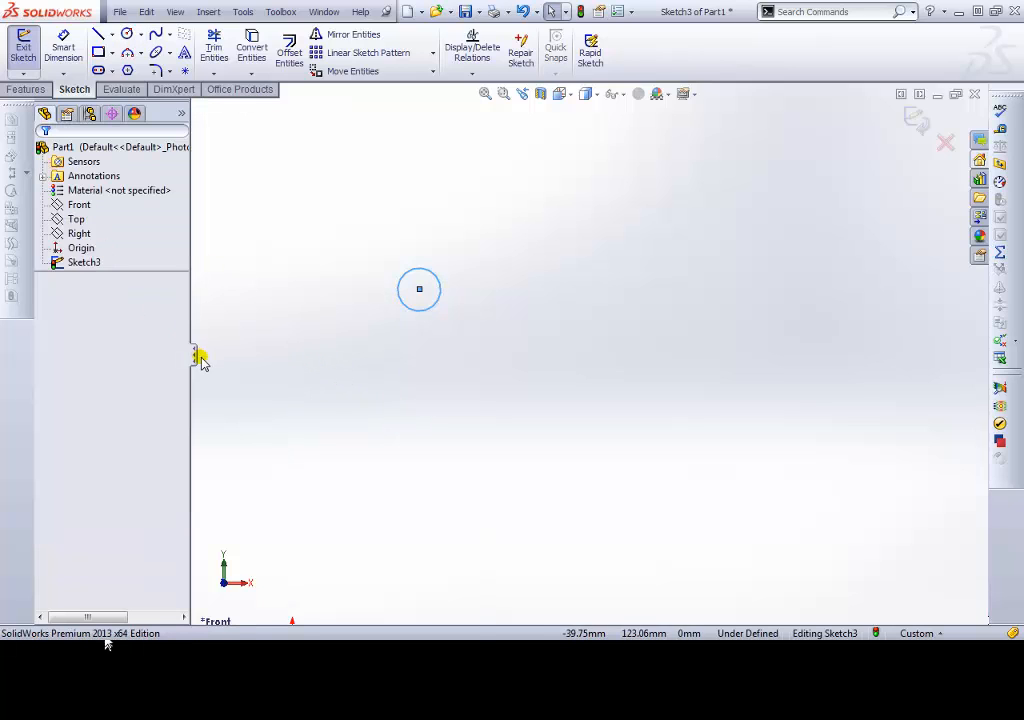
Place a sketch point to the right of the circle, roughly level with its centre
{"action": "left_click", "coordinate": [185, 71]}
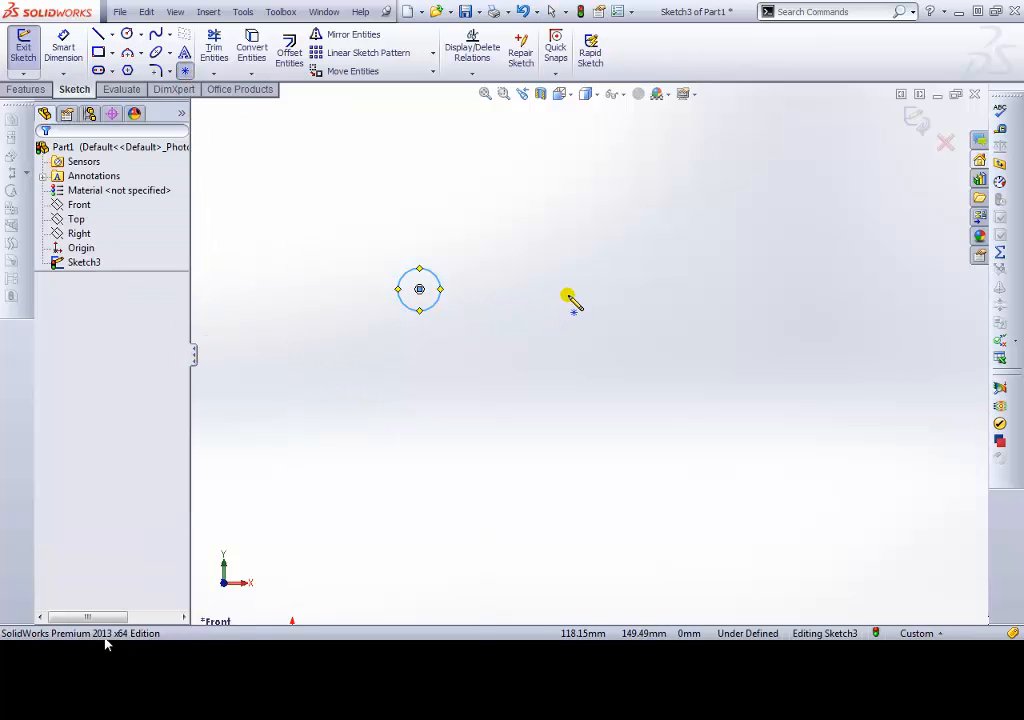
{"action": "left_click", "coordinate": [568, 294]}
{"action": "left_click", "coordinate": [44, 152]}
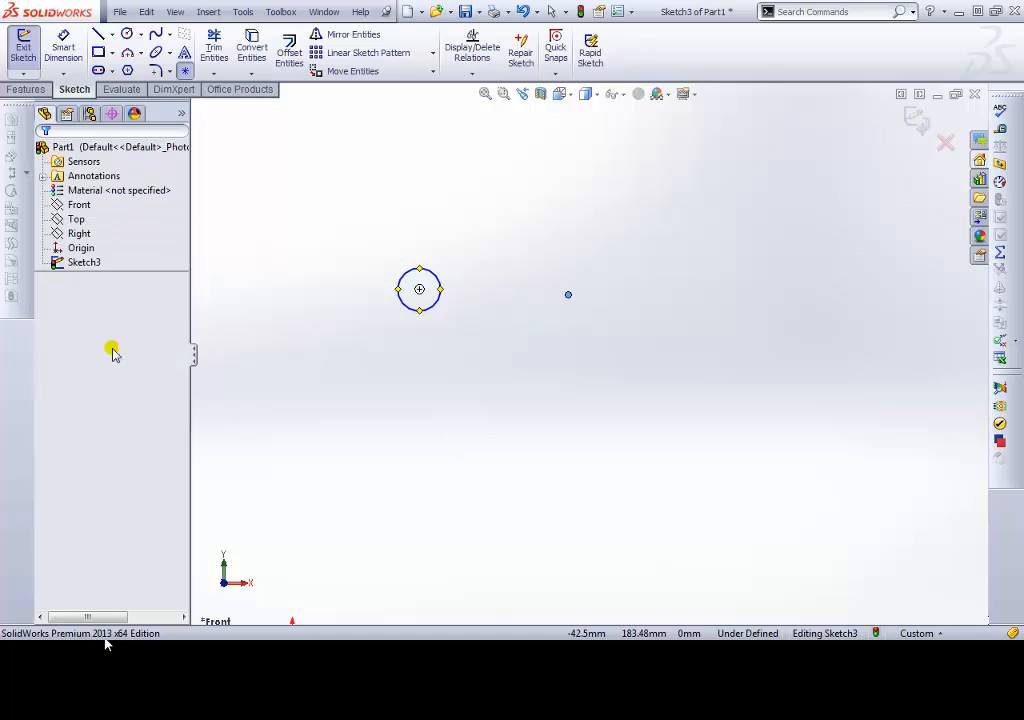
{"action": "left_click", "coordinate": [433, 52]}
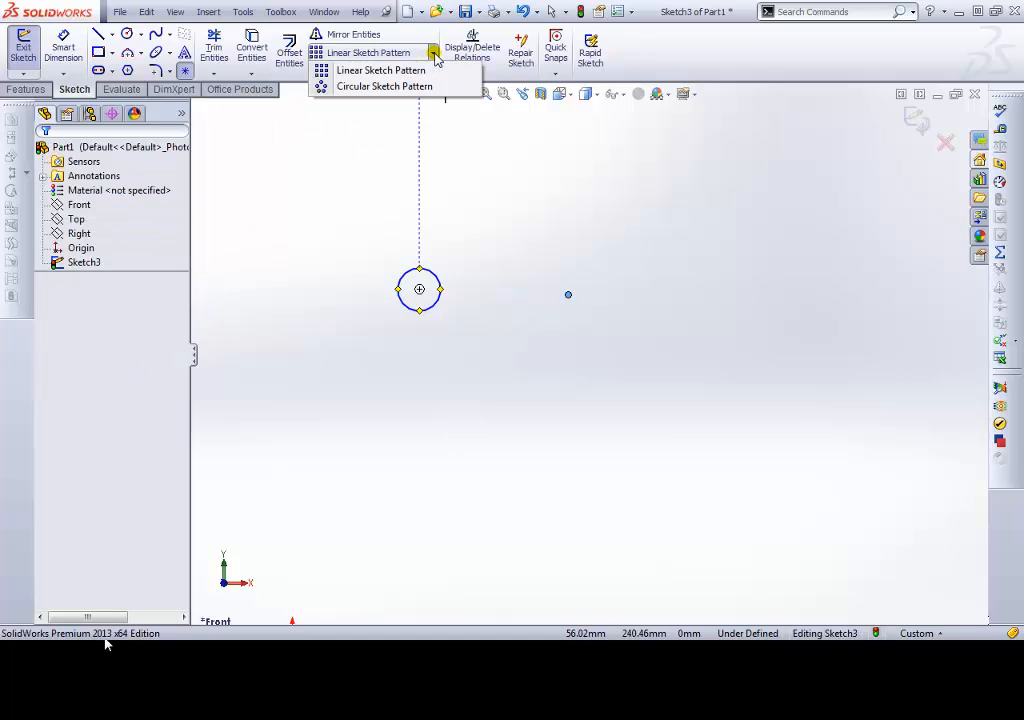
{"action": "left_click", "coordinate": [384, 87]}
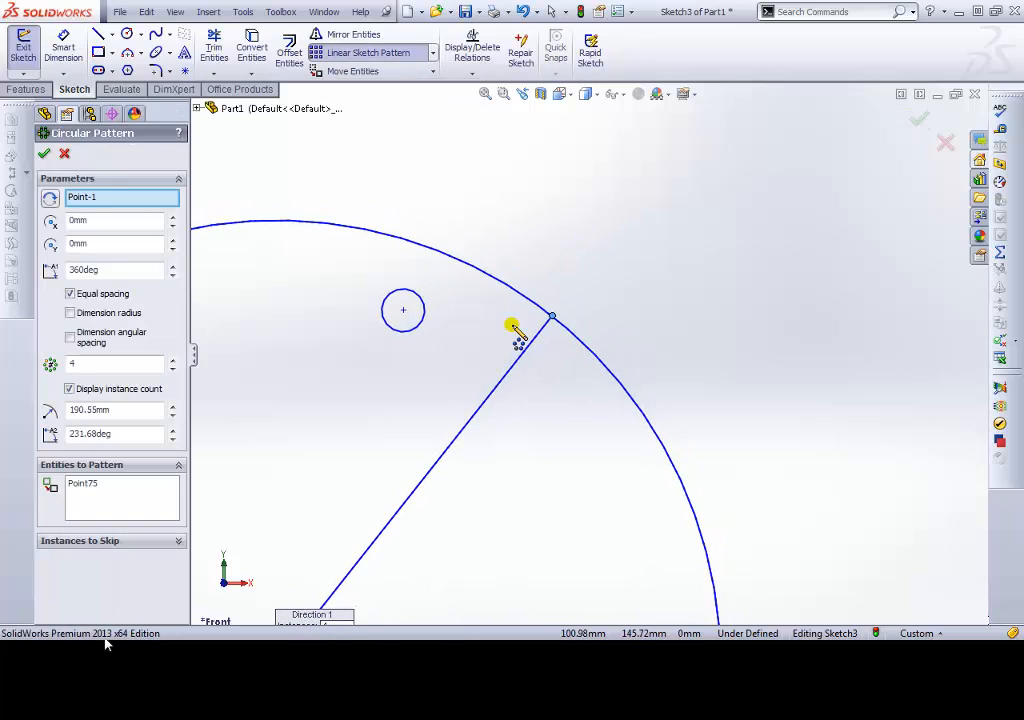
{"action": "scroll", "coordinate": [518, 340], "scroll_direction": "up", "scroll_amount": 2}
{"action": "scroll", "coordinate": [513, 327], "scroll_direction": "up", "scroll_amount": 3}
{"action": "middle_click_drag", "start_coordinate": [562, 373], "coordinate": [549, 327], "text": "ctrl"}
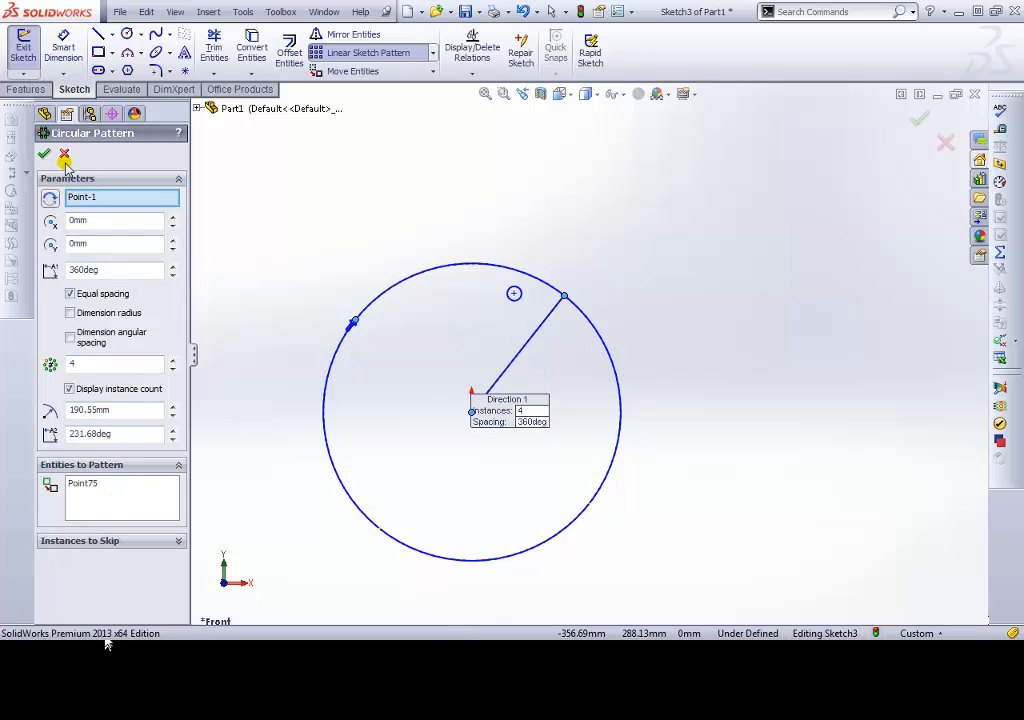
{"action": "left_click", "coordinate": [110, 489]}
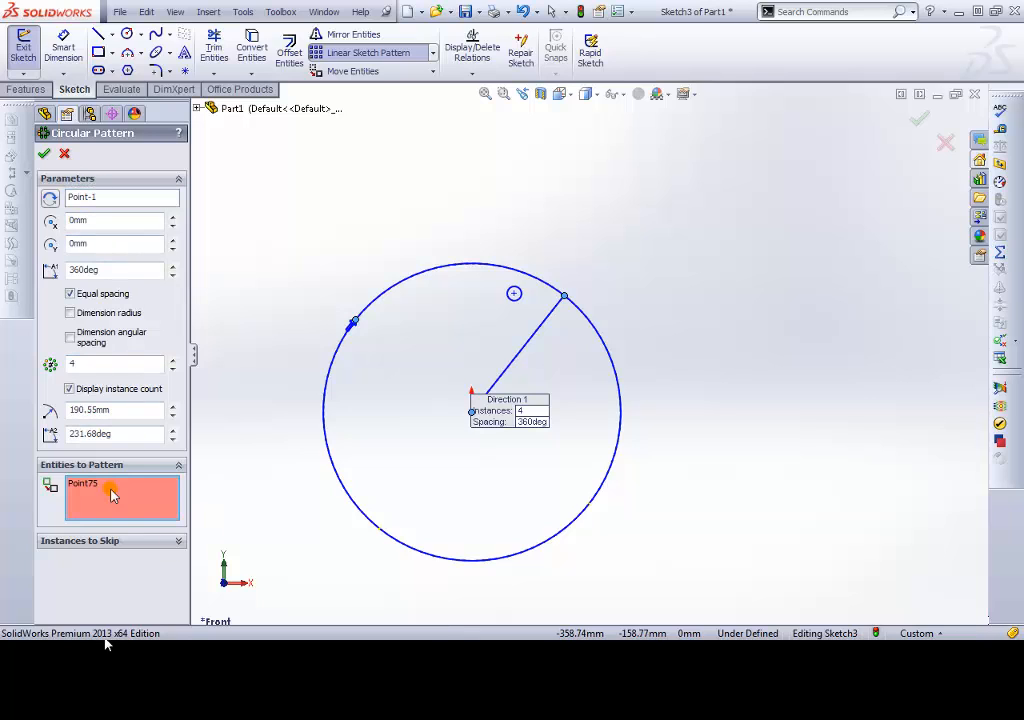
{"action": "left_click", "coordinate": [516, 294]}
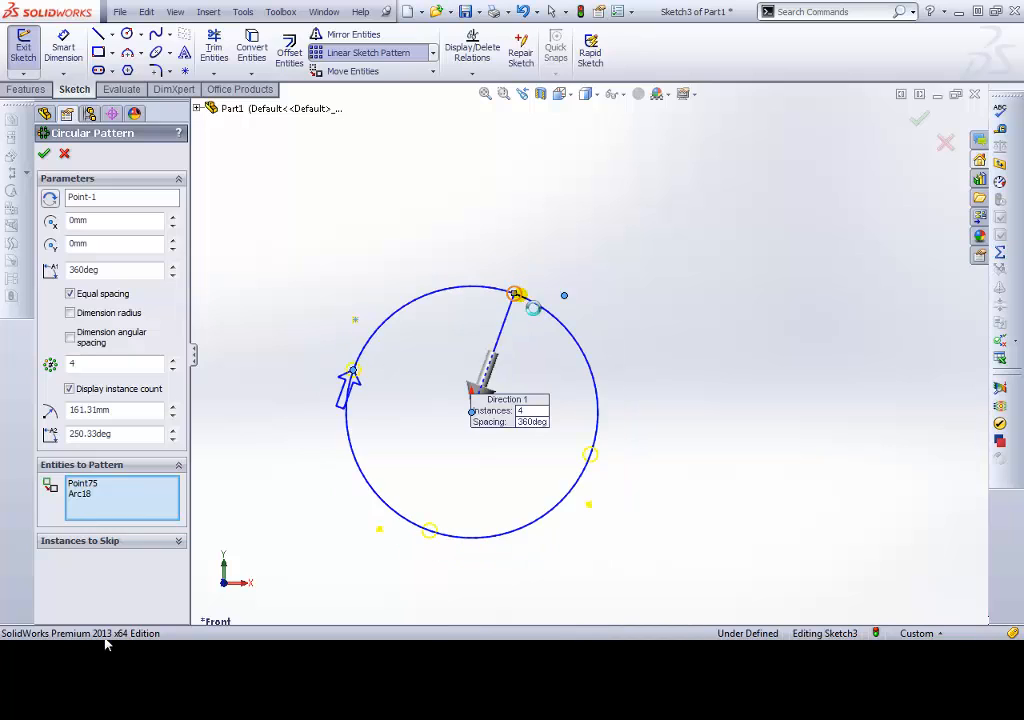
{"action": "left_click", "coordinate": [84, 484]}
{"action": "key", "text": "Delete"}
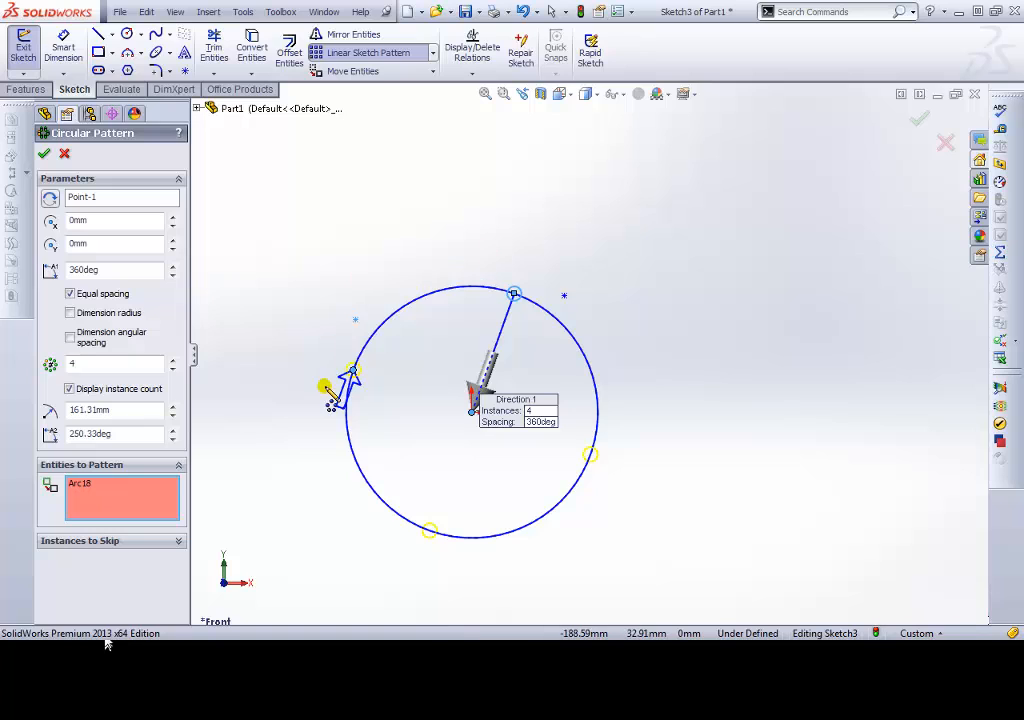
{"action": "left_click", "coordinate": [119, 198]}
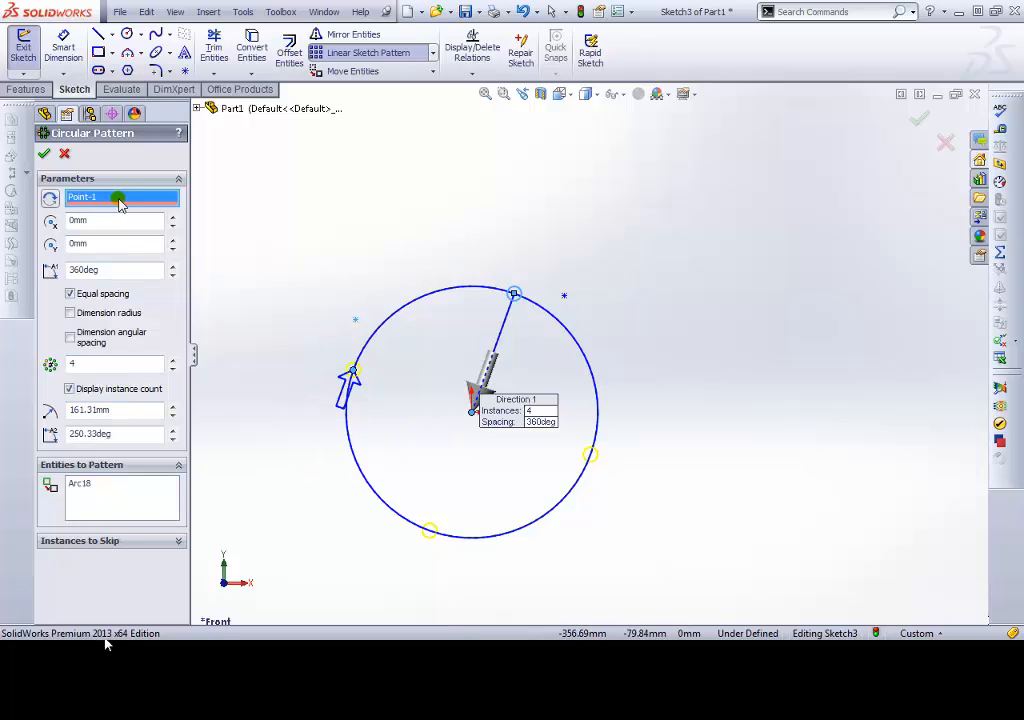
{"action": "left_click", "coordinate": [564, 296]}
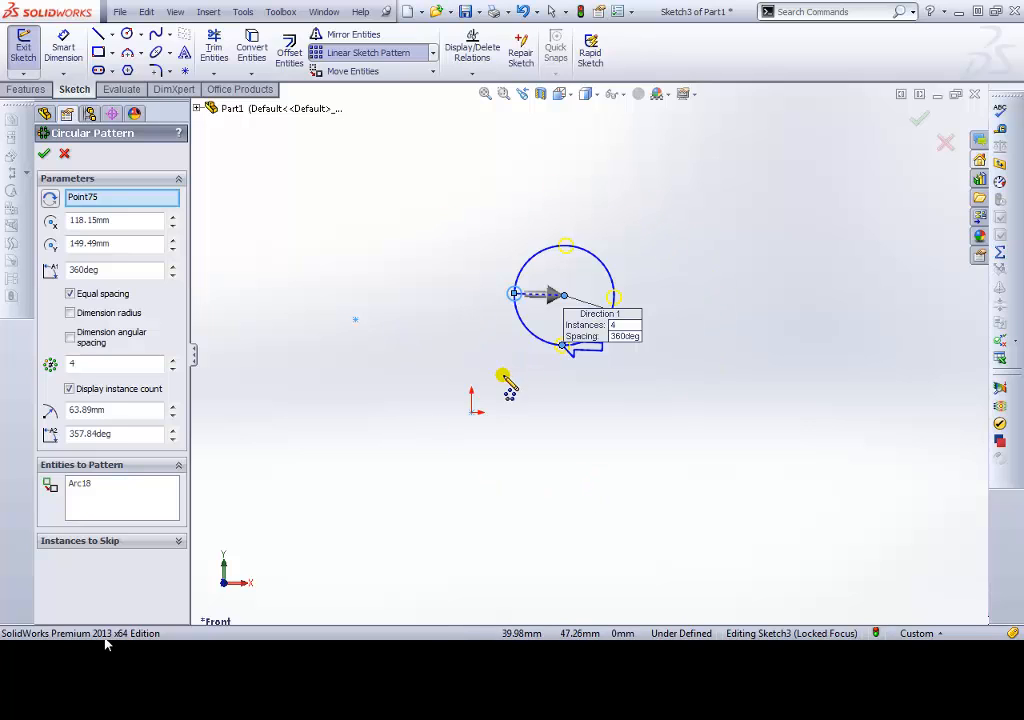
{"action": "left_click", "coordinate": [64, 153]}
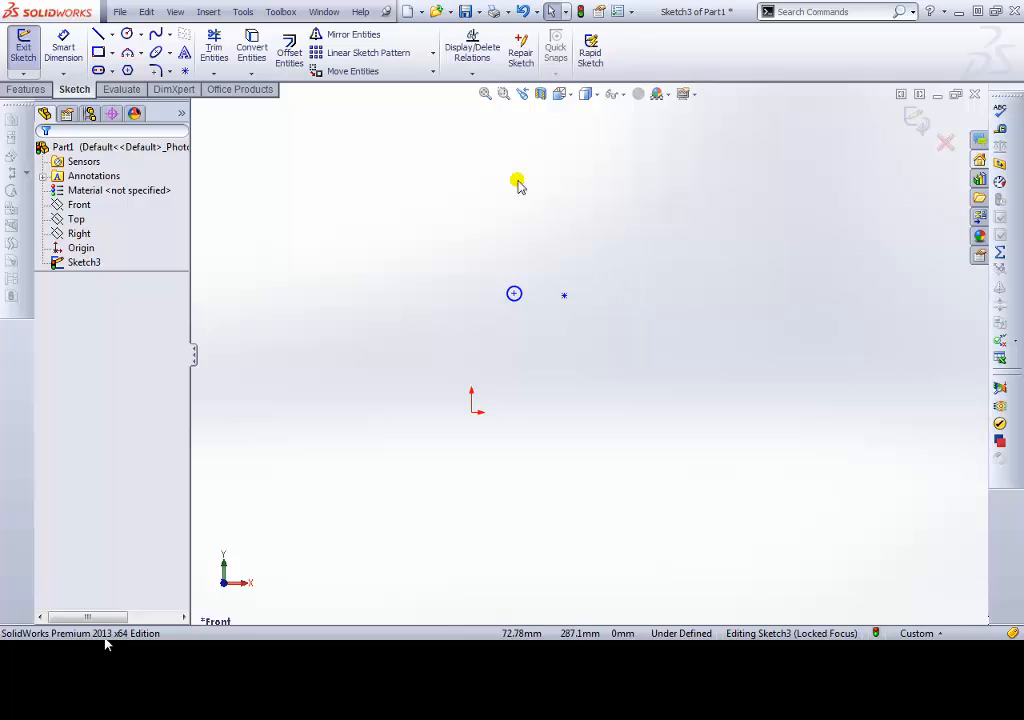
Set up a circular sketch pattern of the small circle, using the separate sketch point as the pattern centre
{"action": "left_click", "coordinate": [433, 53]}
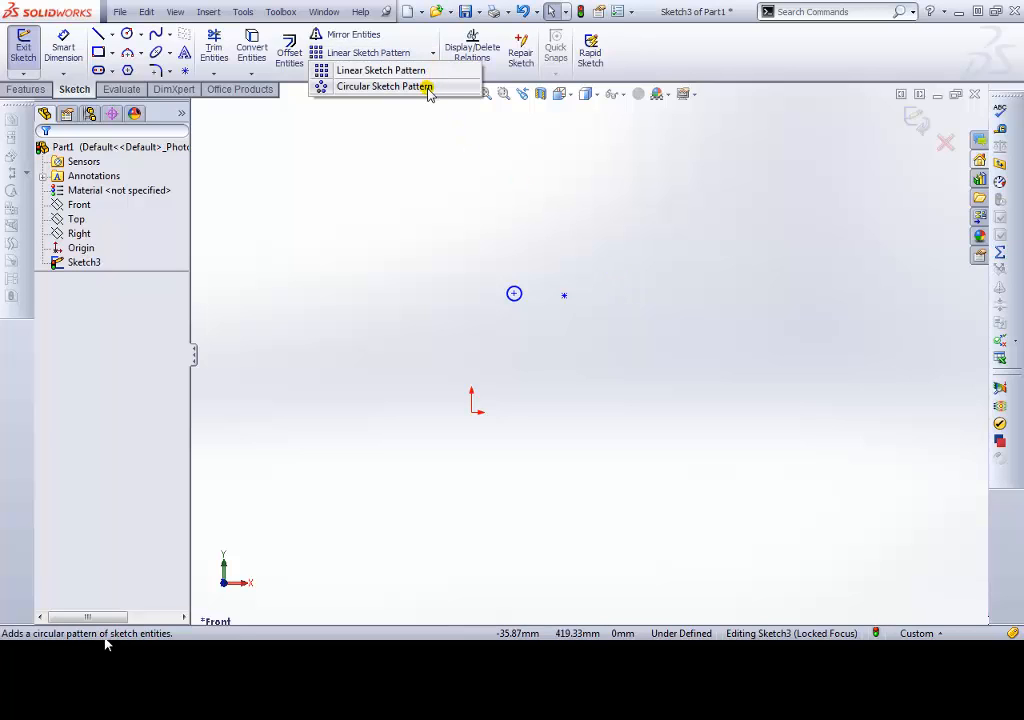
{"action": "left_click", "coordinate": [403, 88]}
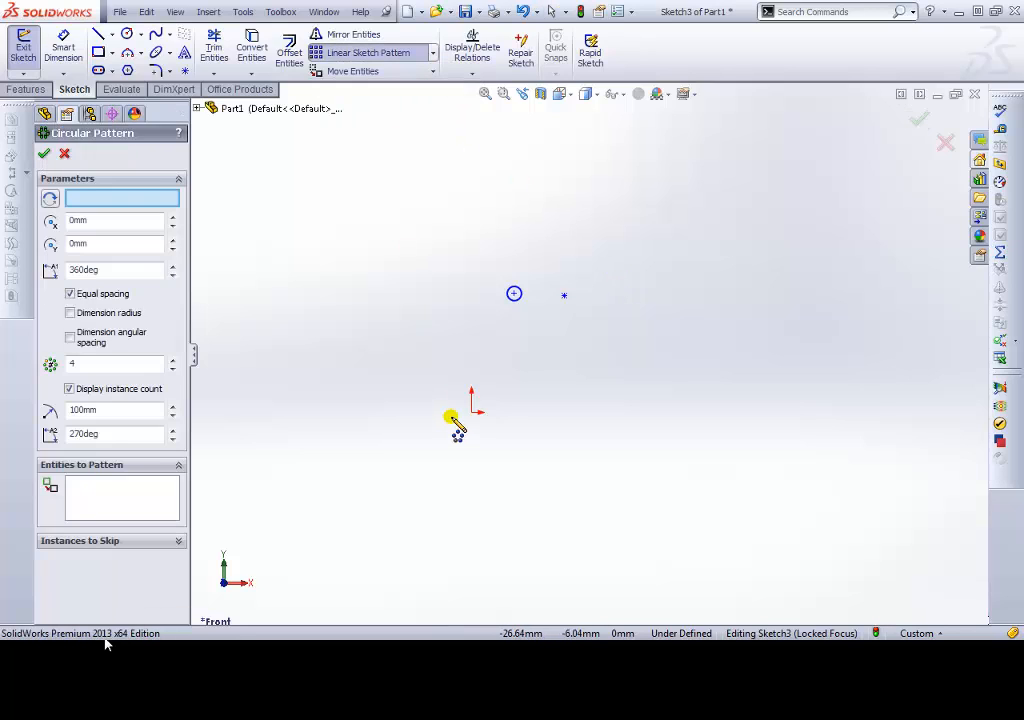
{"action": "left_click", "coordinate": [138, 200]}
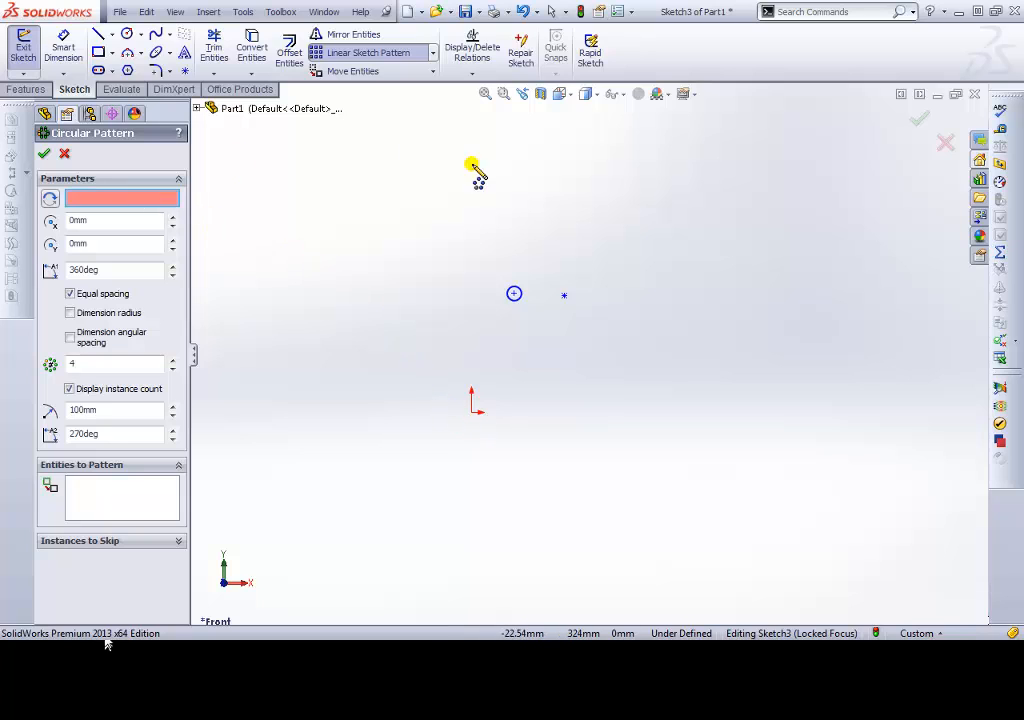
{"action": "left_click", "coordinate": [564, 295]}
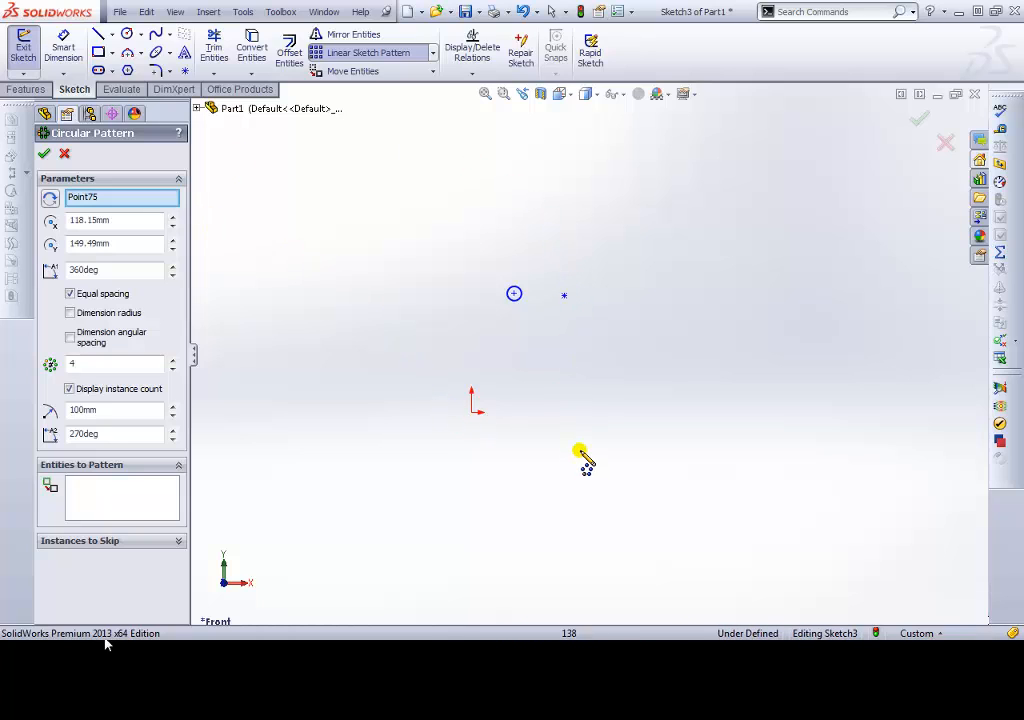
{"action": "left_click", "coordinate": [130, 498]}
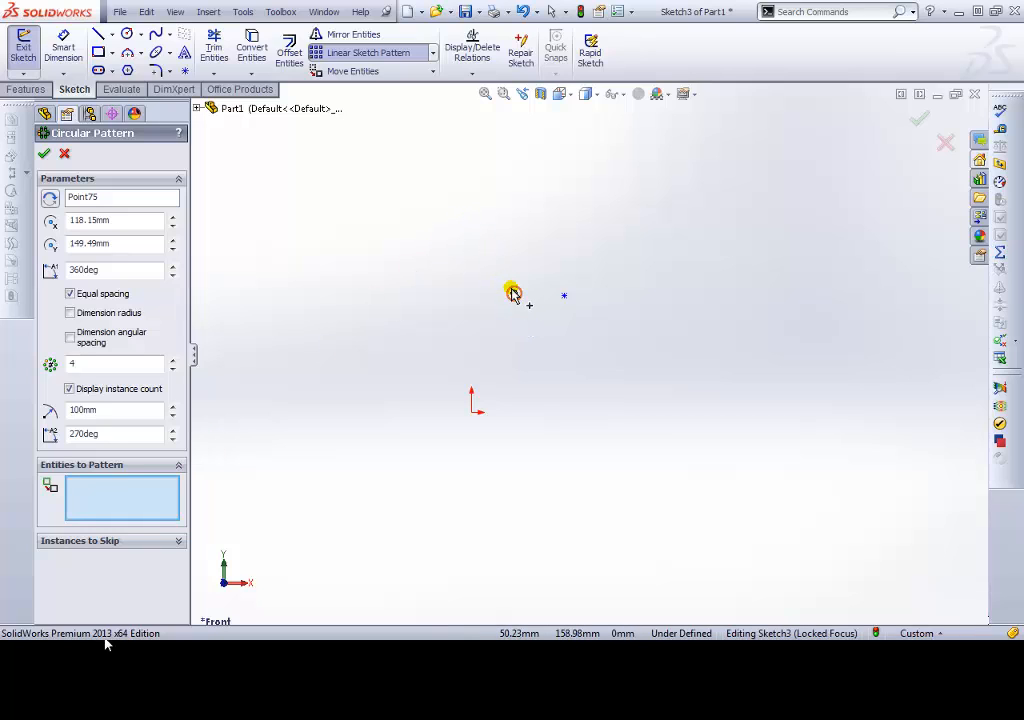
{"action": "left_click", "coordinate": [512, 293]}
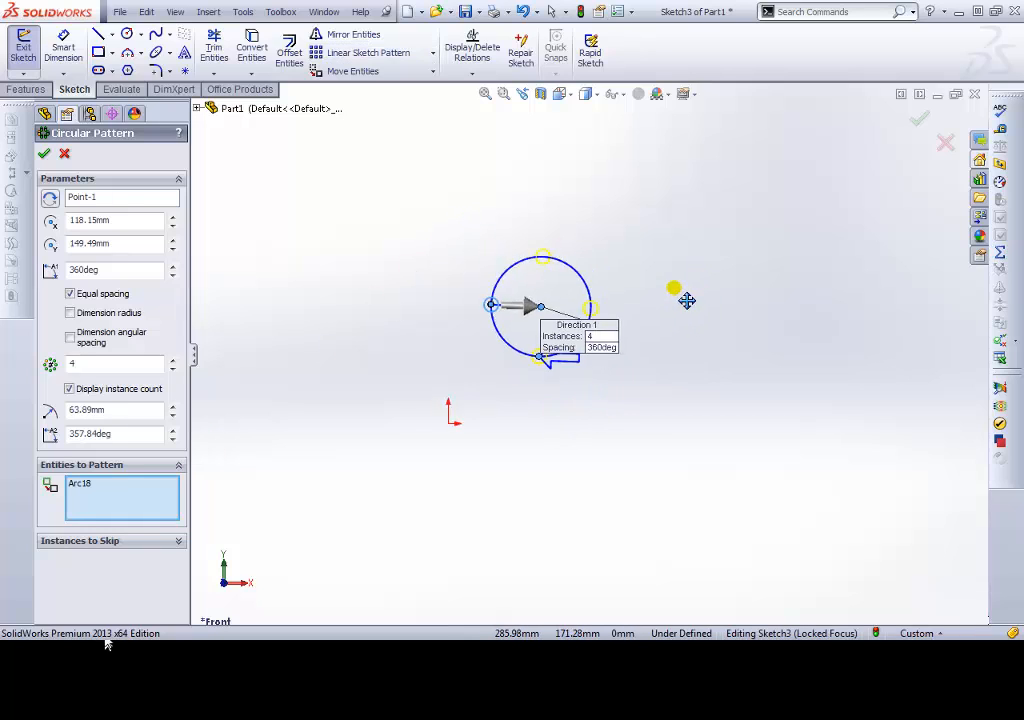
{"action": "scroll", "coordinate": [562, 320], "scroll_direction": "up", "scroll_amount": 2}
{"action": "scroll", "coordinate": [560, 304], "scroll_direction": "down", "scroll_amount": 5}
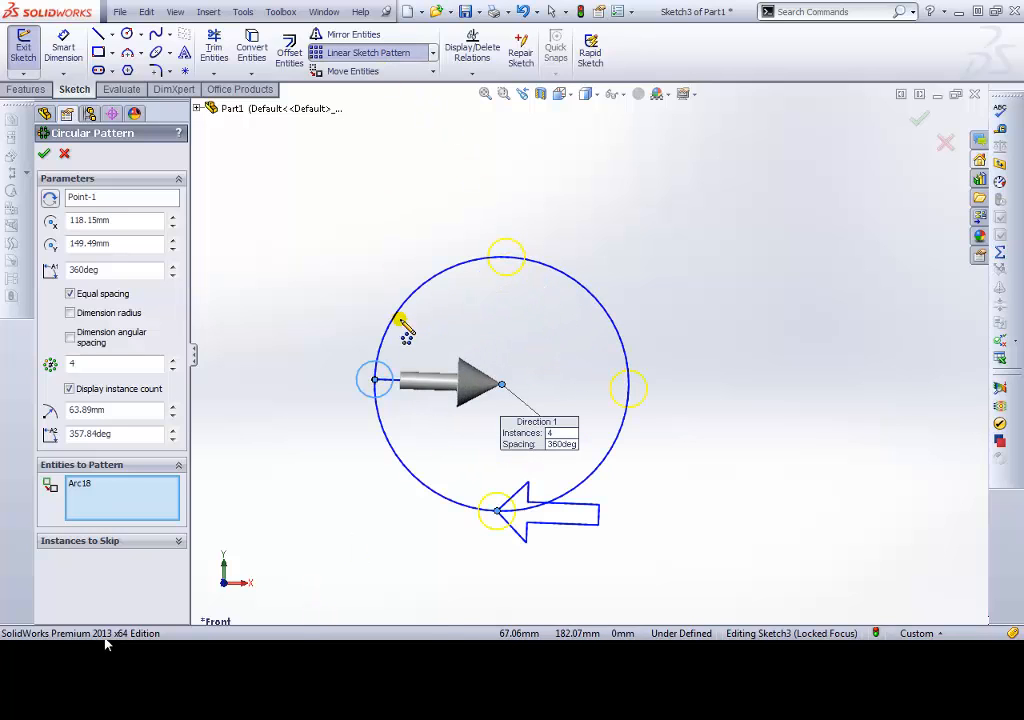
Try out smaller total angles for the circular sketch pattern, ending at 351 degrees
{"action": "left_click", "coordinate": [173, 266]}
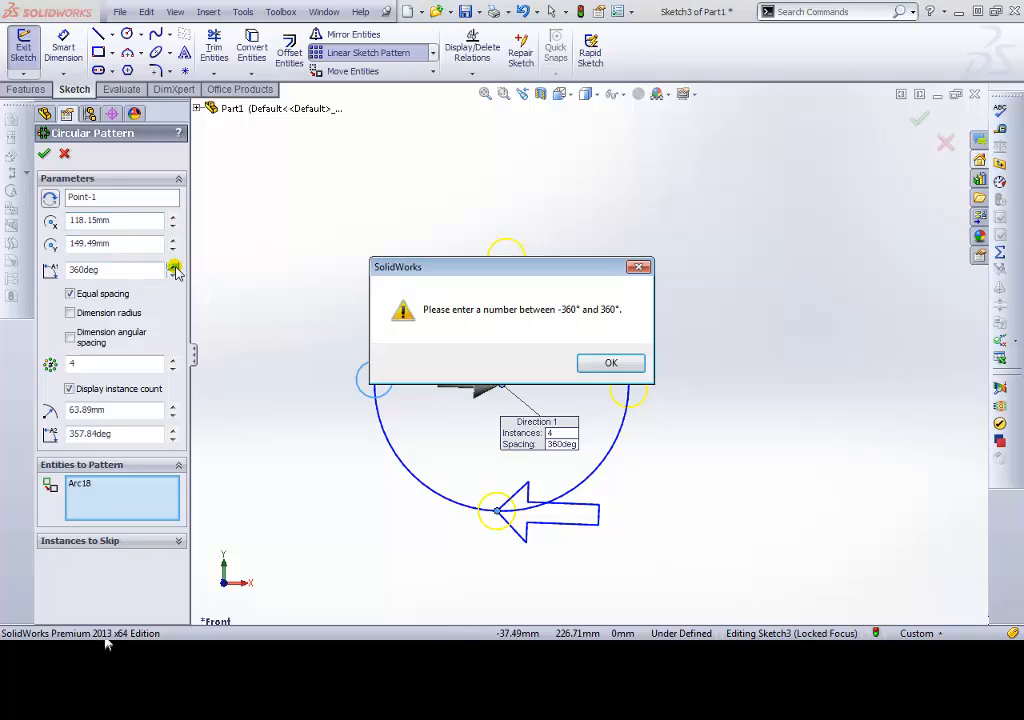
{"action": "left_click", "coordinate": [610, 362]}
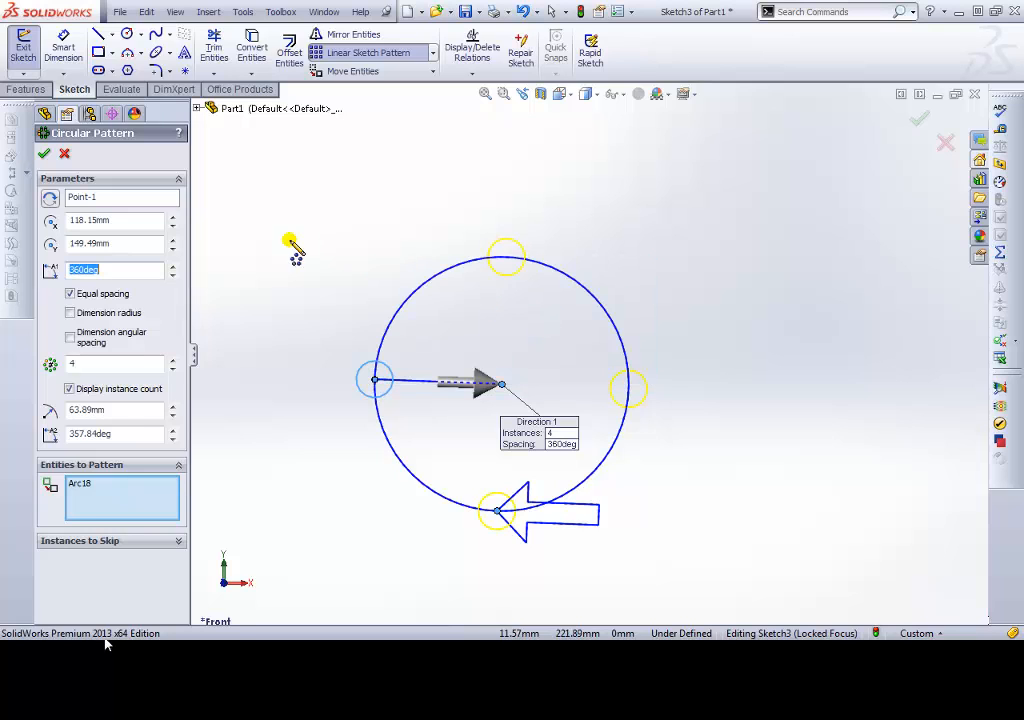
{"action": "left_click", "coordinate": [173, 274]}
{"action": "left_click", "coordinate": [173, 274]}
{"action": "left_click", "coordinate": [173, 274]}
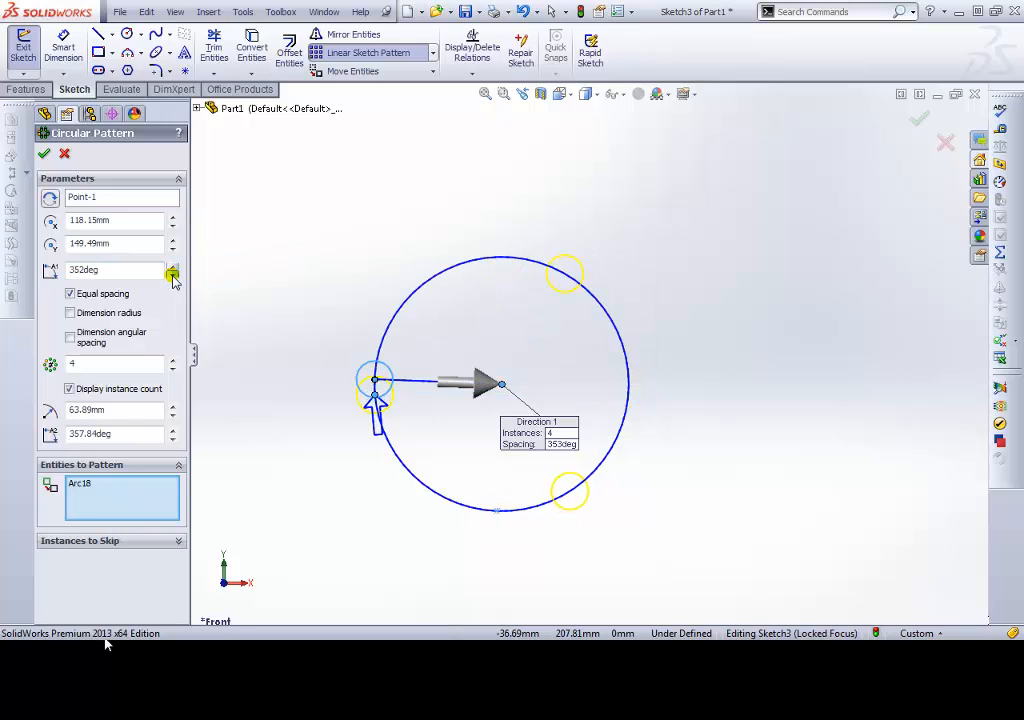
{"action": "left_click", "coordinate": [172, 275]}
{"action": "left_click", "coordinate": [172, 275]}
{"action": "left_click", "coordinate": [172, 275]}
{"action": "left_click", "coordinate": [173, 267]}
{"action": "left_click", "coordinate": [173, 267]}
Set the circular pattern's total angle to 90 degrees
{"action": "left_click_drag", "start_coordinate": [134, 272], "coordinate": [67, 272]}
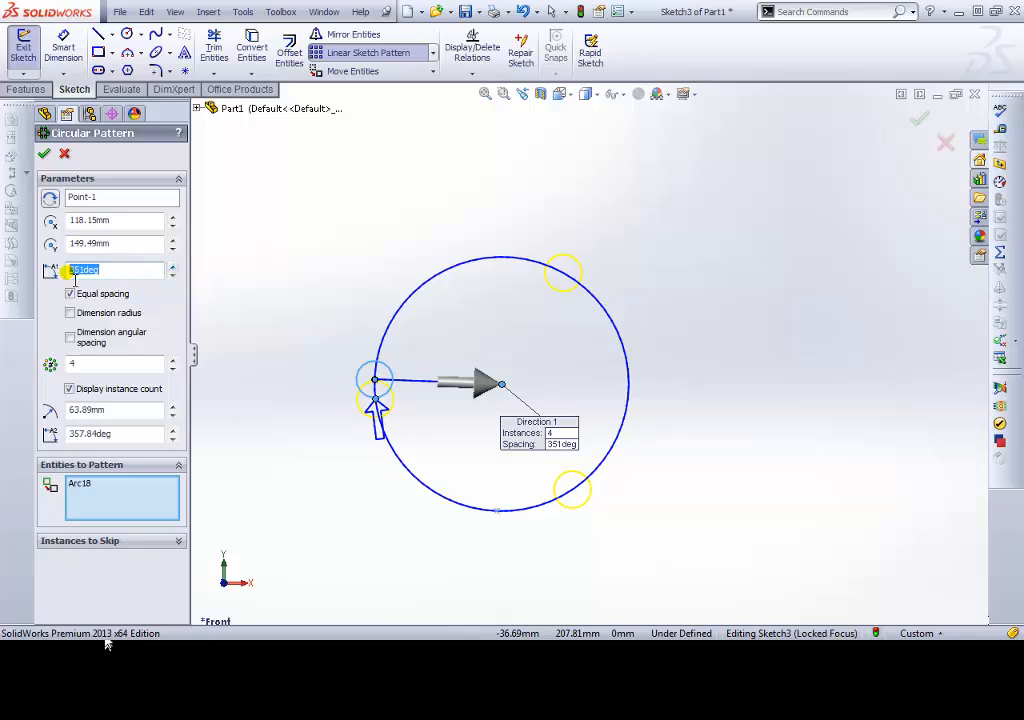
{"action": "type", "text": "90"}
{"action": "key", "text": "Return"}
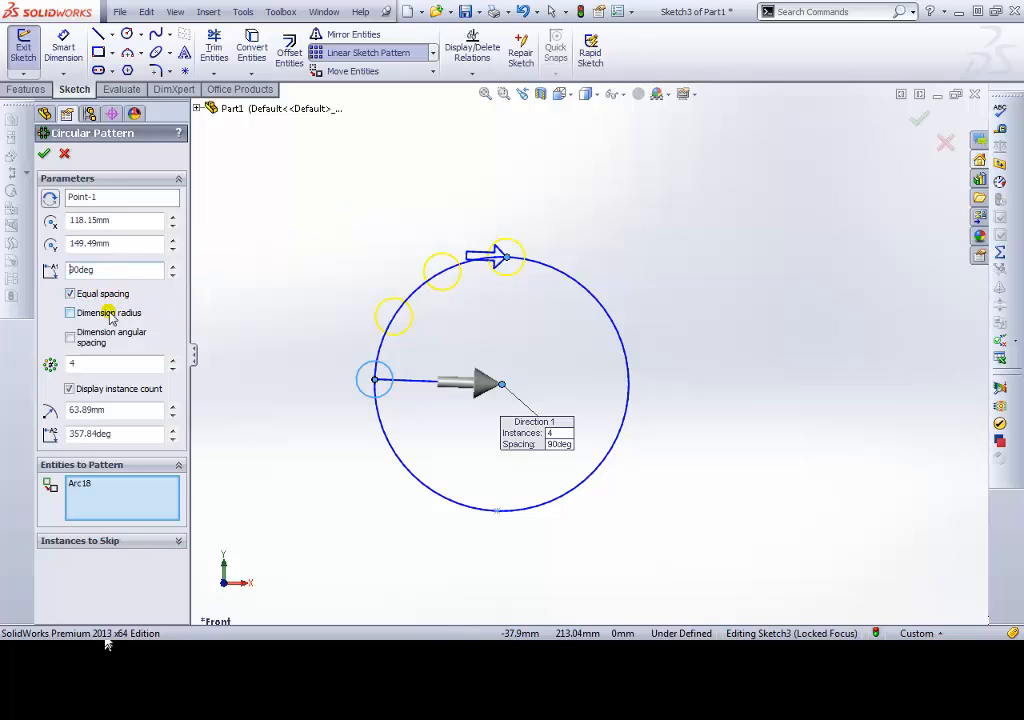
Increase the circular pattern to 11 instances and spread them equally over 360 degrees
{"action": "left_click", "coordinate": [172, 359]}
{"action": "left_click", "coordinate": [172, 359]}
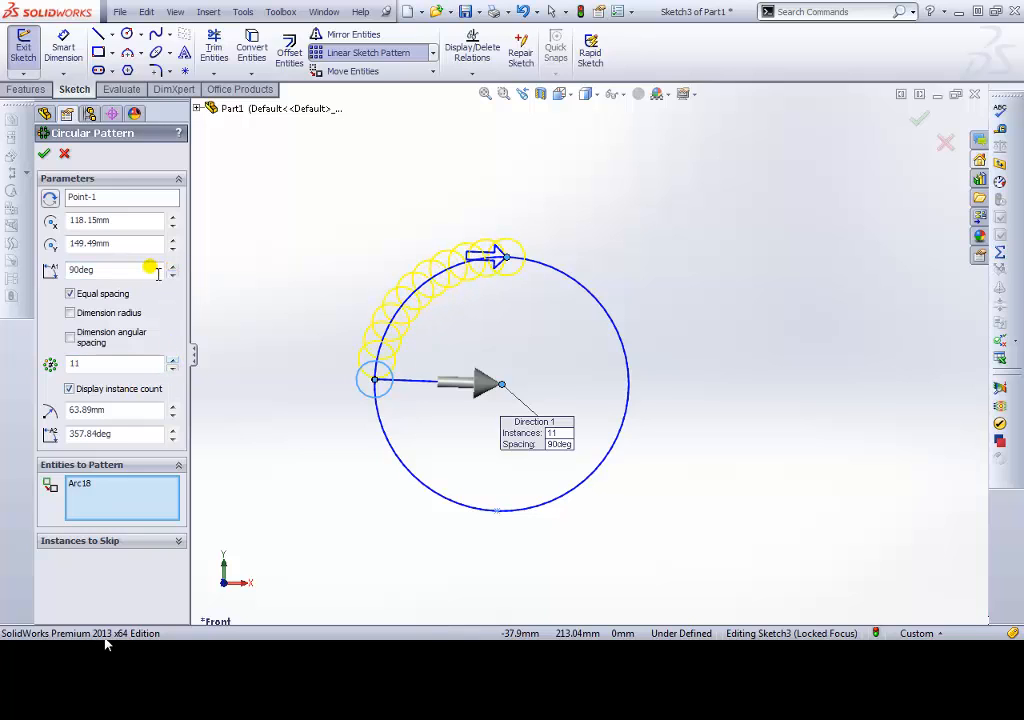
{"action": "left_click_drag", "start_coordinate": [100, 268], "coordinate": [63, 272]}
{"action": "type", "text": "360"}
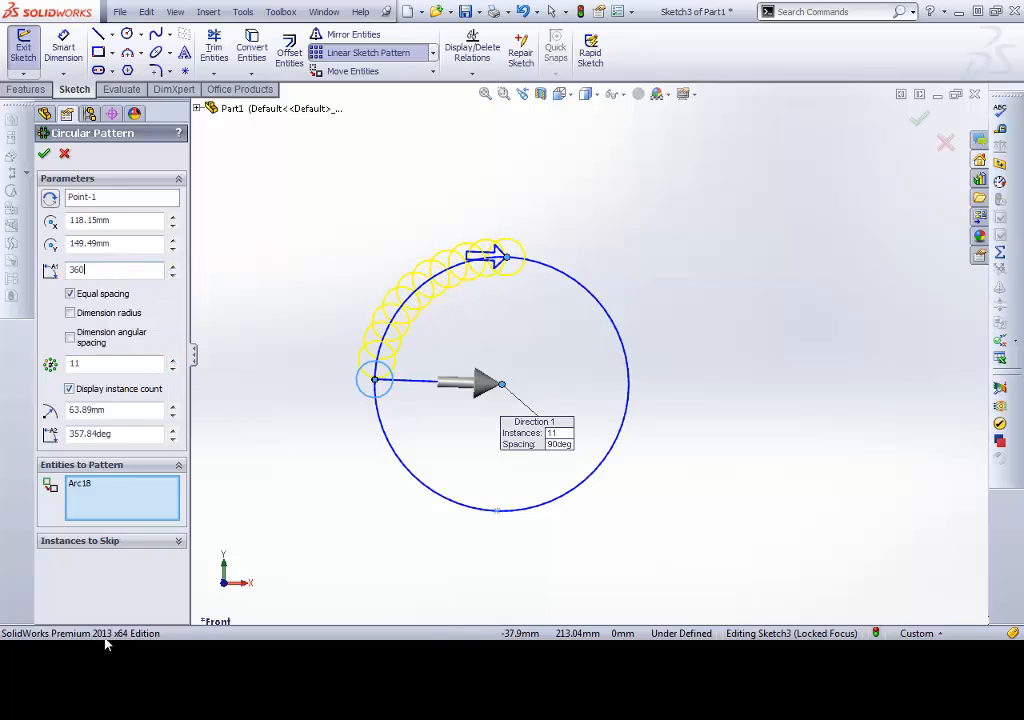
{"action": "key", "text": "Return"}
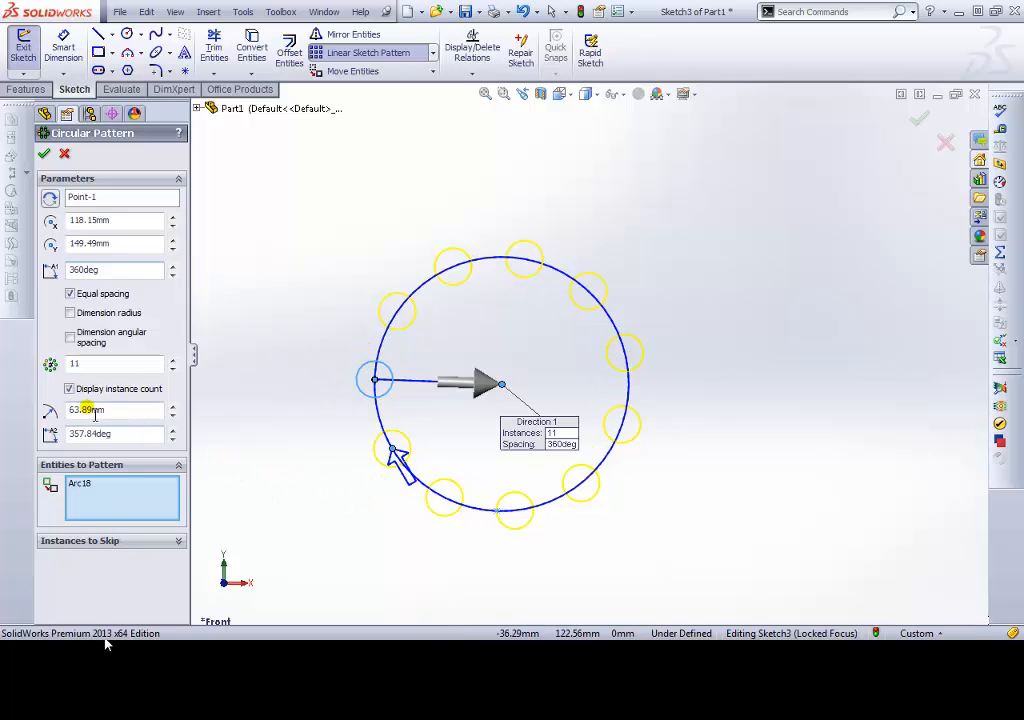
Try a pattern radius of 103.89 mm and return it to 63.89 mm
{"action": "left_click", "coordinate": [172, 405]}
{"action": "left_click", "coordinate": [172, 405]}
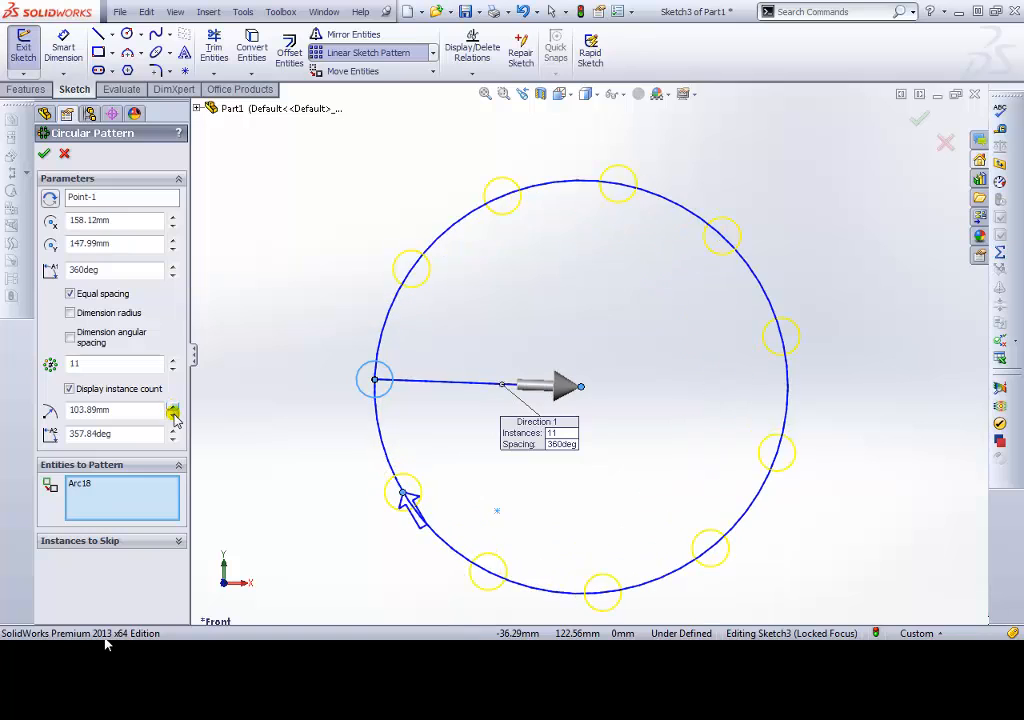
{"action": "left_click", "coordinate": [172, 414]}
{"action": "left_click", "coordinate": [172, 414]}
Adjust the pattern's arc angle, trying 359.84 degrees and lowering it to about 352.84 degrees, and accept the circular pattern
{"action": "left_click", "coordinate": [172, 429]}
{"action": "left_click", "coordinate": [172, 429]}
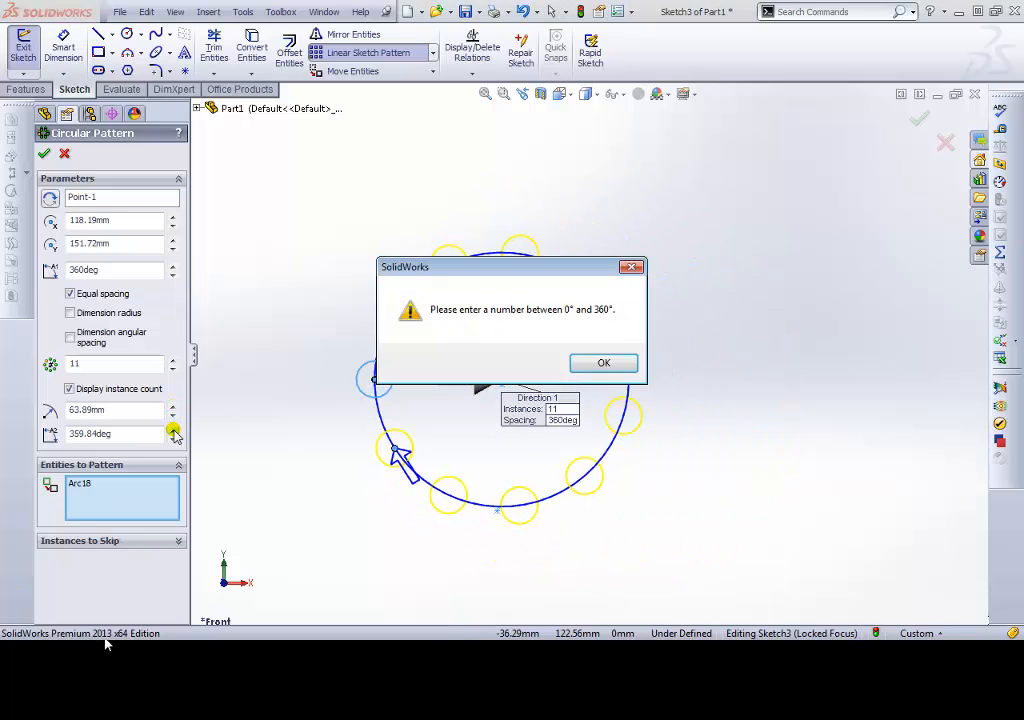
{"action": "left_click", "coordinate": [601, 364]}
{"action": "left_click", "coordinate": [172, 437]}
{"action": "left_click", "coordinate": [172, 437]}
{"action": "left_click", "coordinate": [172, 437]}
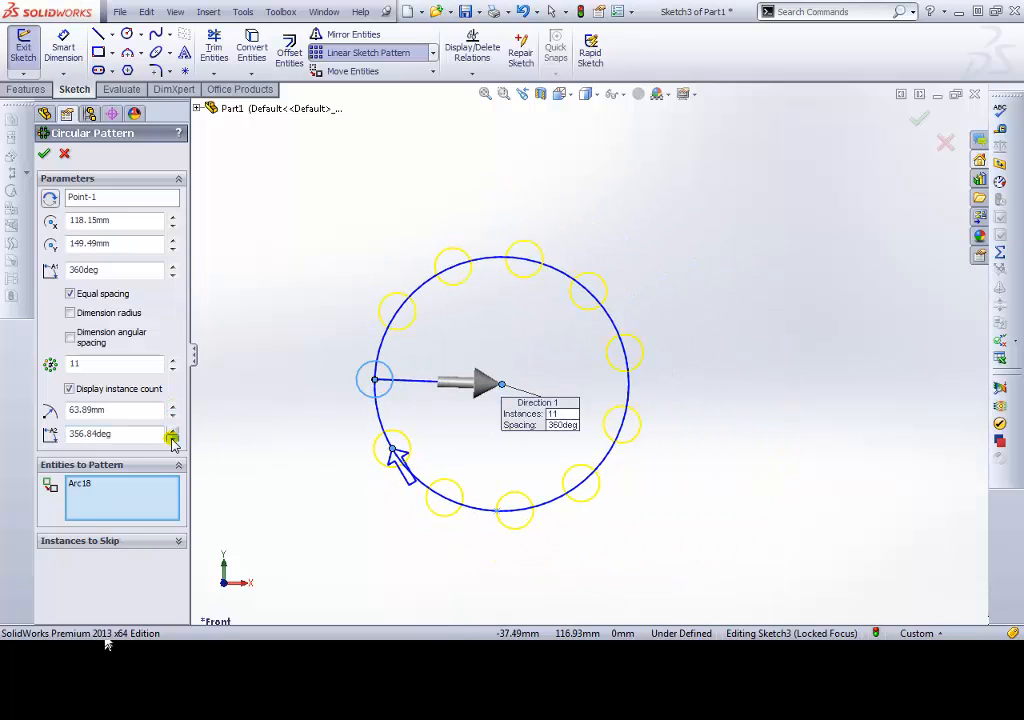
{"action": "left_click", "coordinate": [172, 437]}
{"action": "left_click", "coordinate": [172, 437]}
{"action": "left_click", "coordinate": [172, 437]}
{"action": "left_click", "coordinate": [172, 437]}
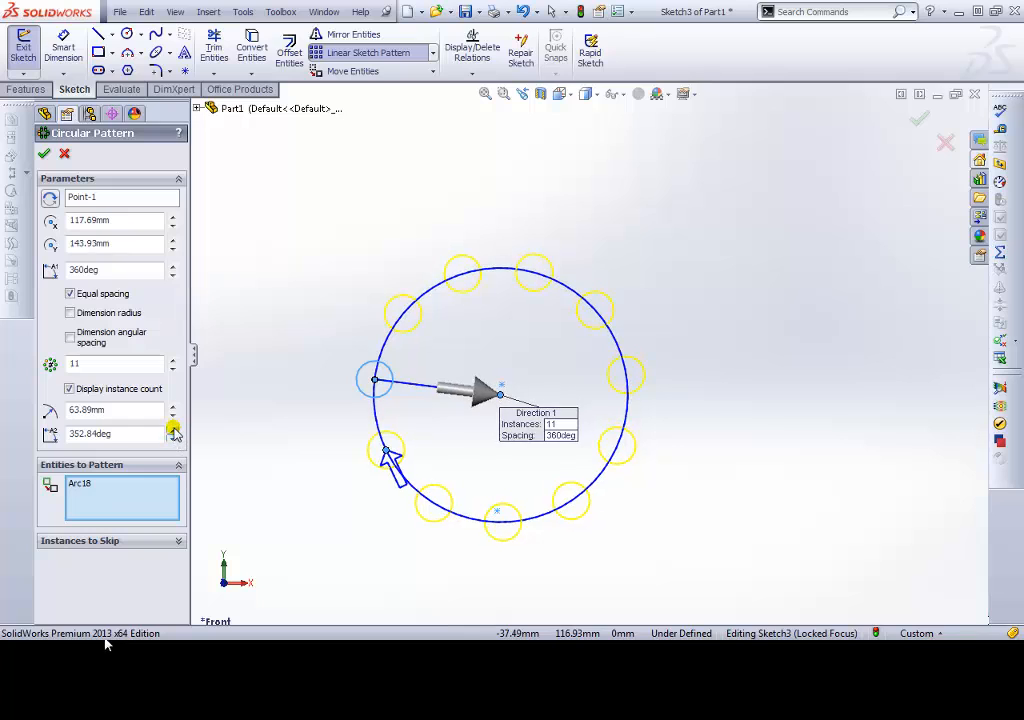
{"action": "left_click", "coordinate": [44, 153]}
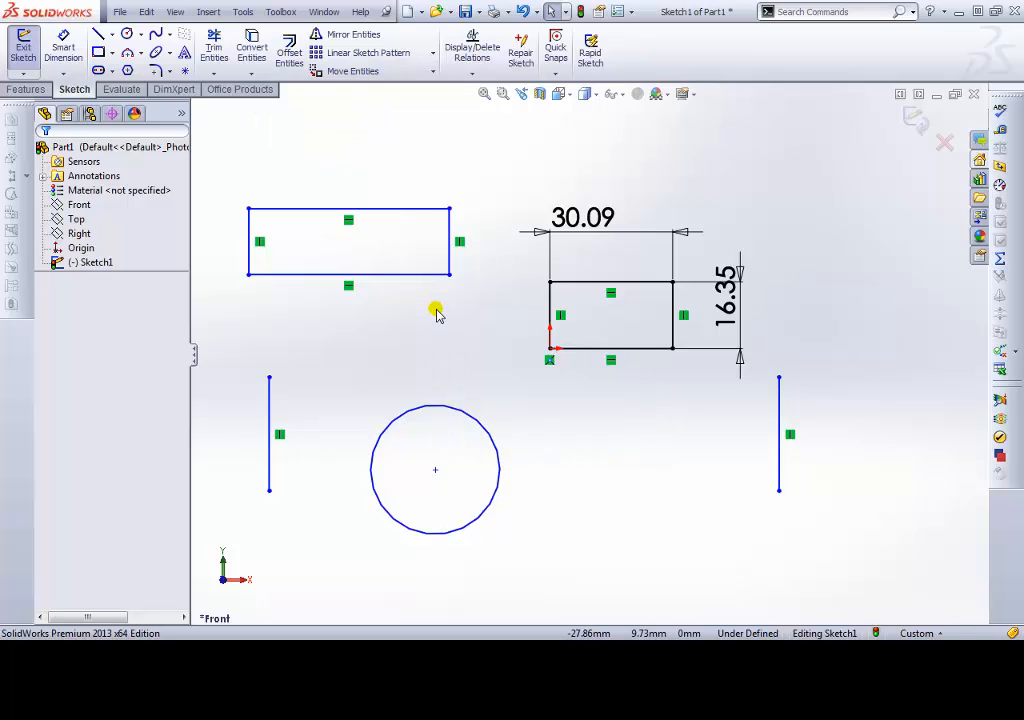
Move the undimensioned rectangle slightly upward with Move Entities, using its lower-left corner as the base point
{"action": "left_click", "coordinate": [433, 71]}
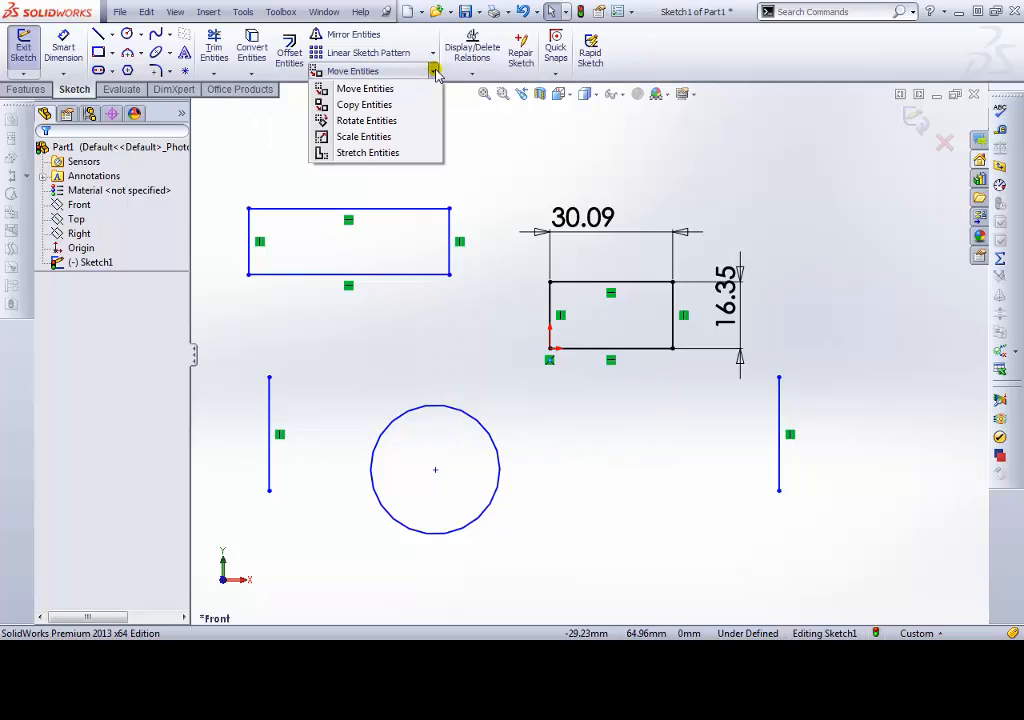
{"action": "left_click", "coordinate": [367, 89]}
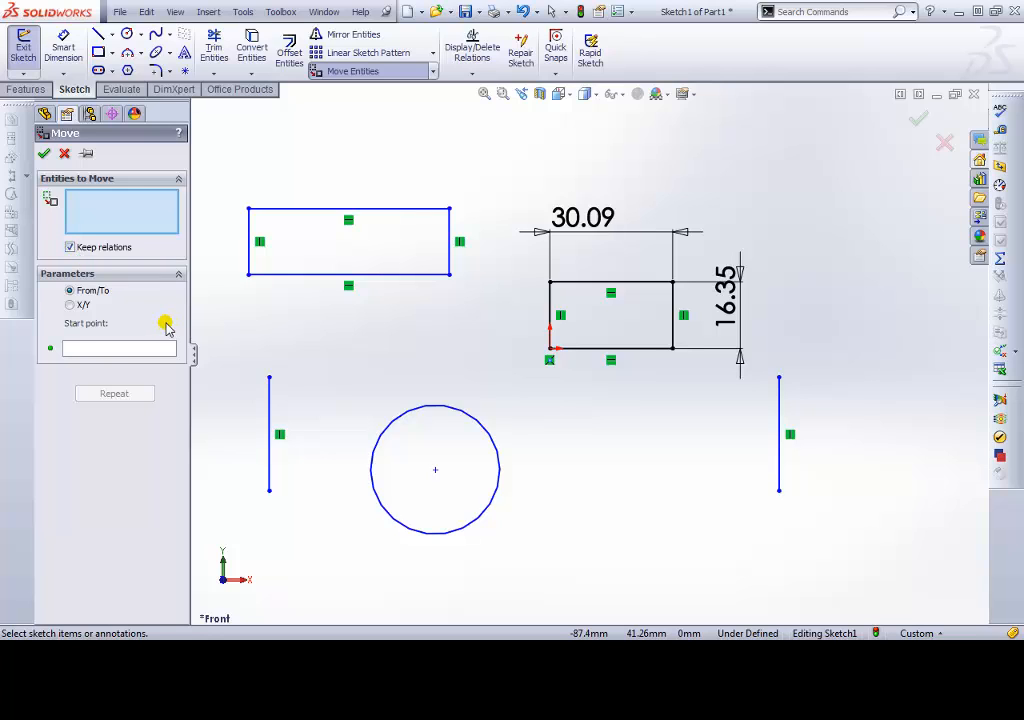
{"action": "left_click_drag", "start_coordinate": [226, 167], "coordinate": [481, 313]}
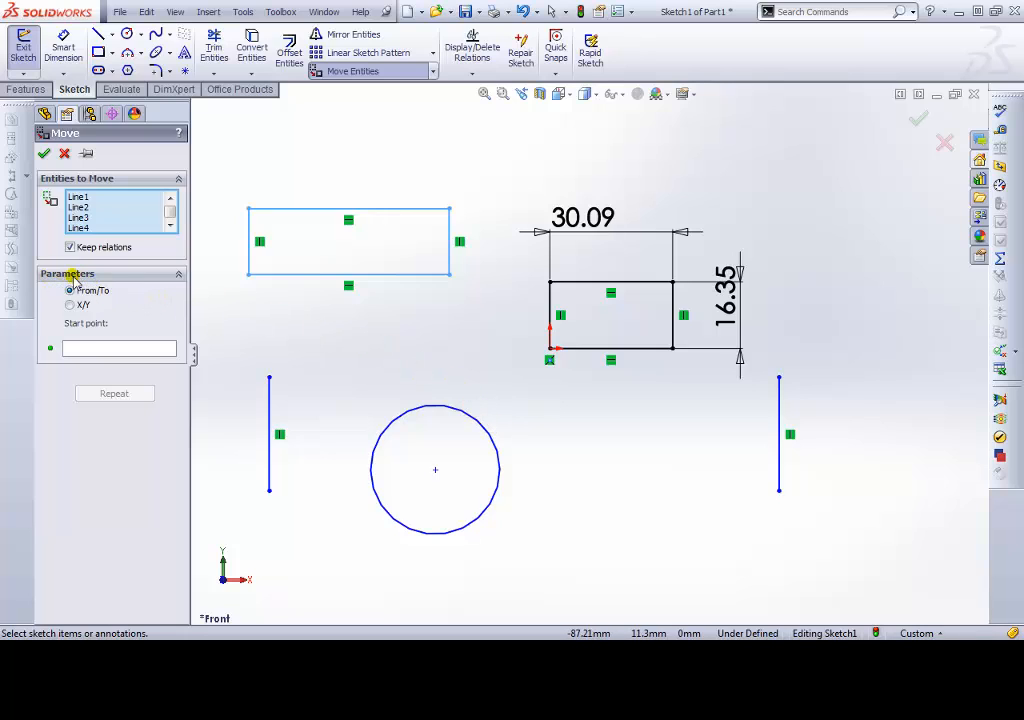
{"action": "left_click", "coordinate": [83, 348]}
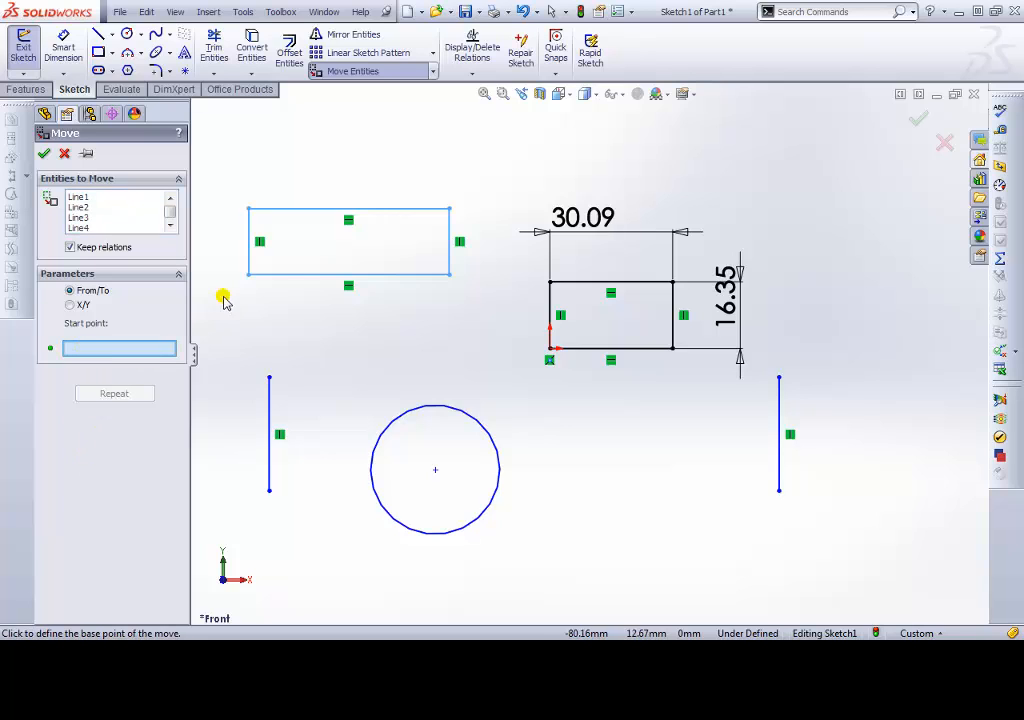
{"action": "left_click", "coordinate": [249, 274]}
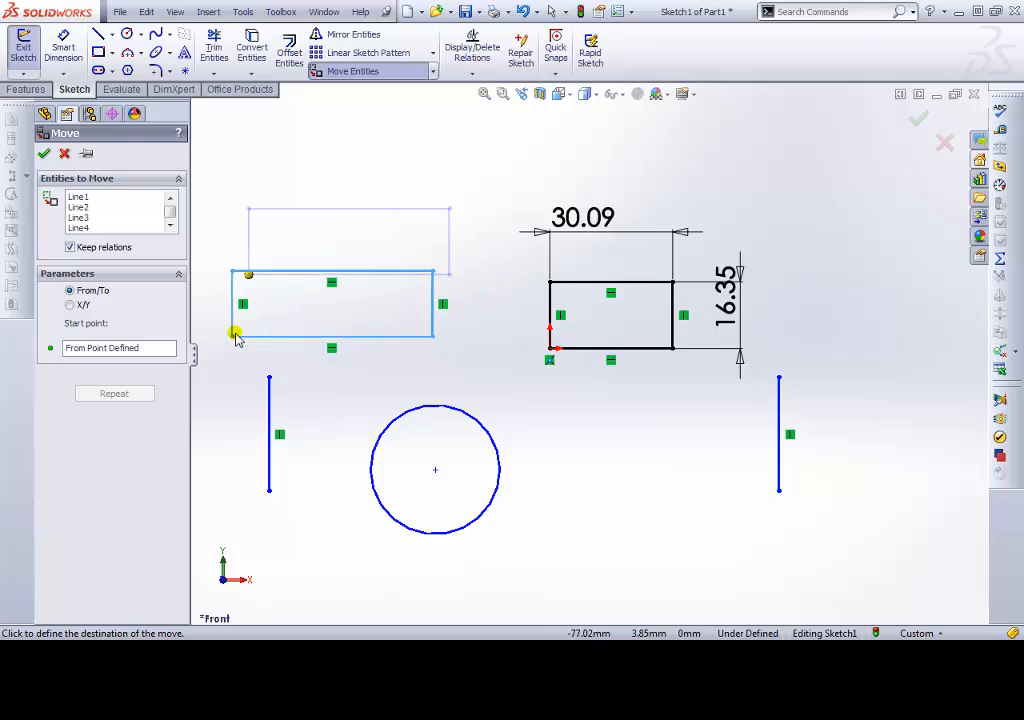
{"action": "left_click", "coordinate": [245, 236]}
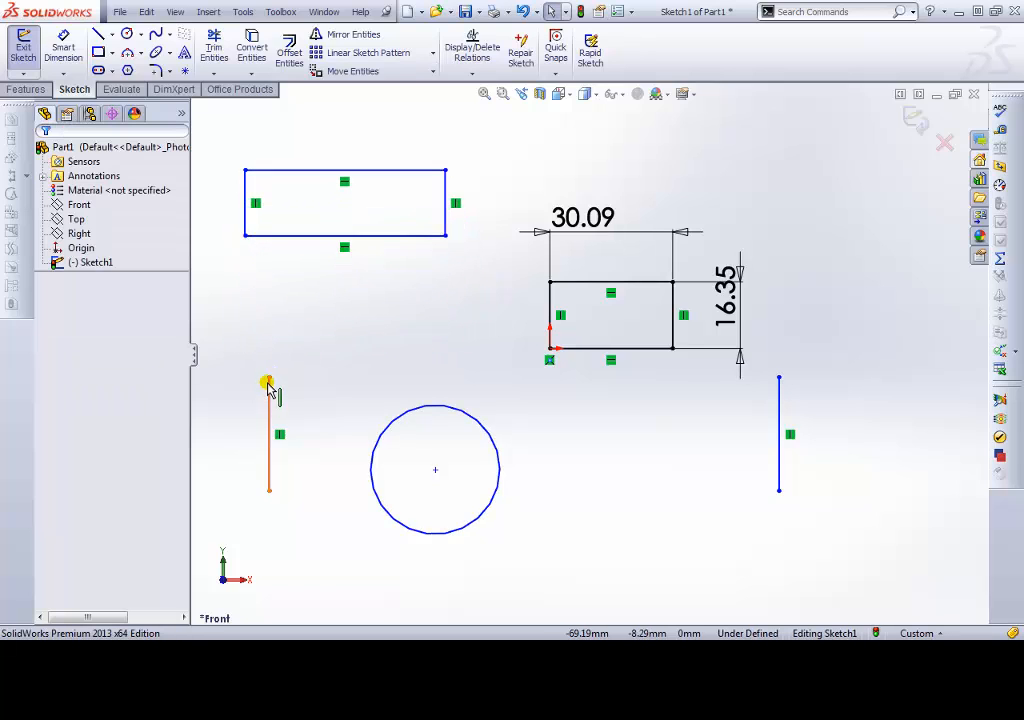
Copy the undimensioned rectangle from its lower-left corner and place the copy directly beneath the original
{"action": "left_click", "coordinate": [433, 75]}
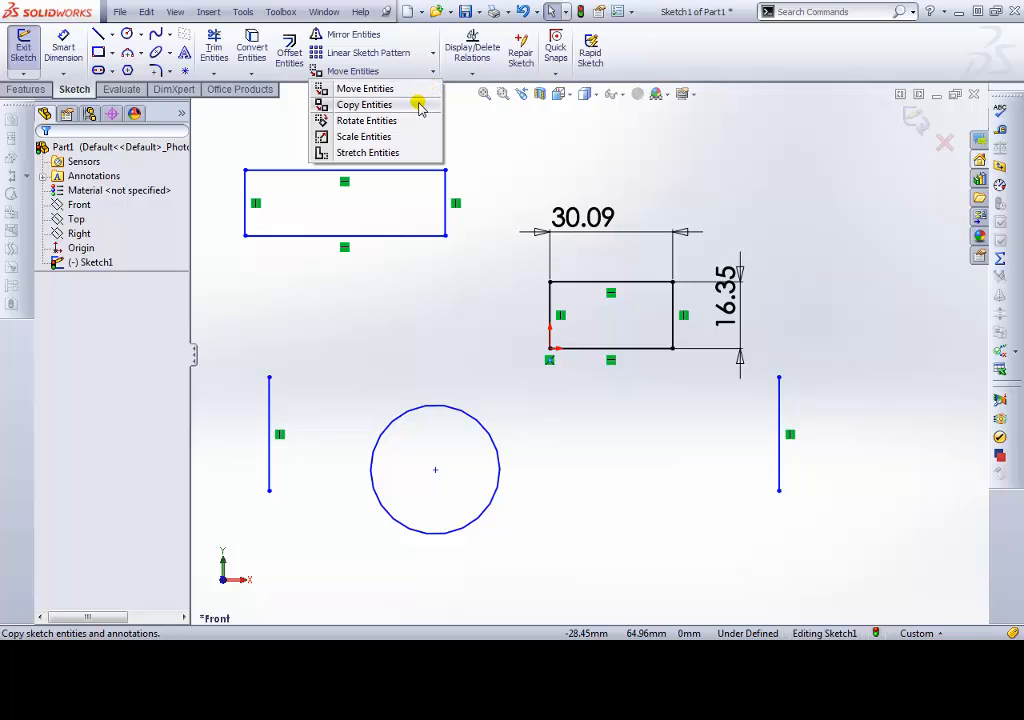
{"action": "left_click", "coordinate": [419, 106]}
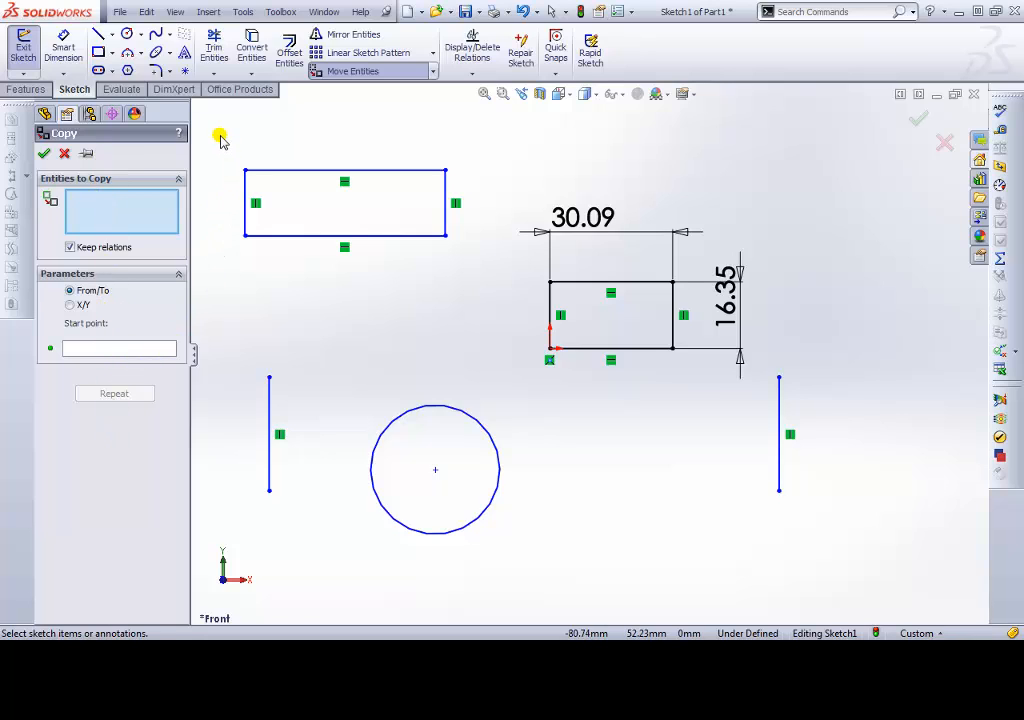
{"action": "left_click_drag", "start_coordinate": [219, 135], "coordinate": [466, 288]}
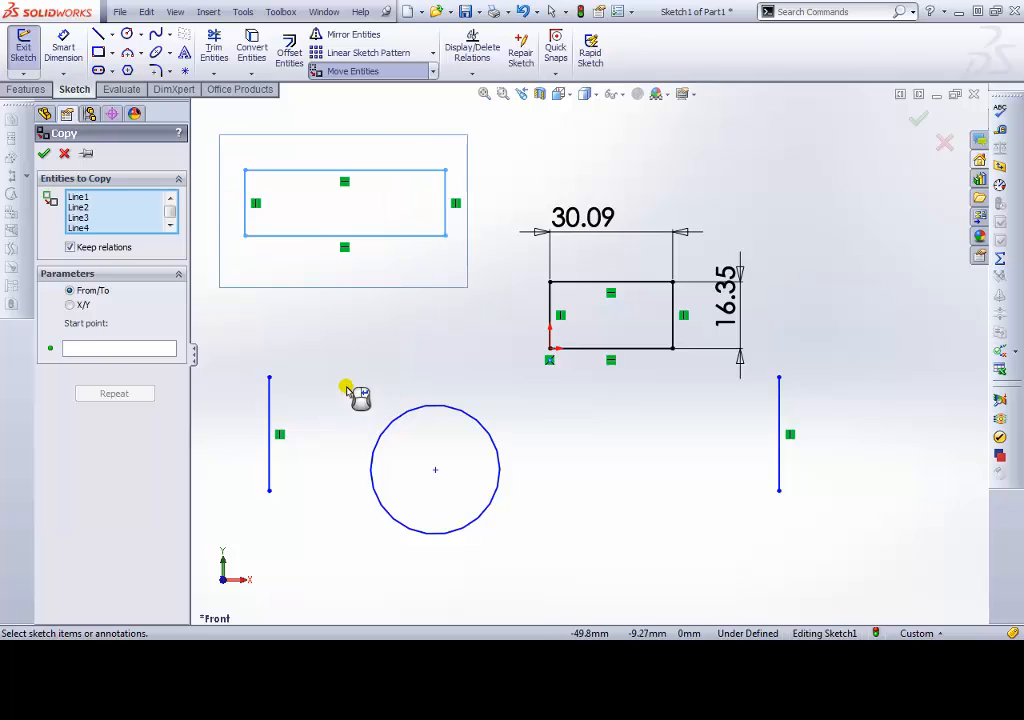
{"action": "left_click", "coordinate": [150, 349]}
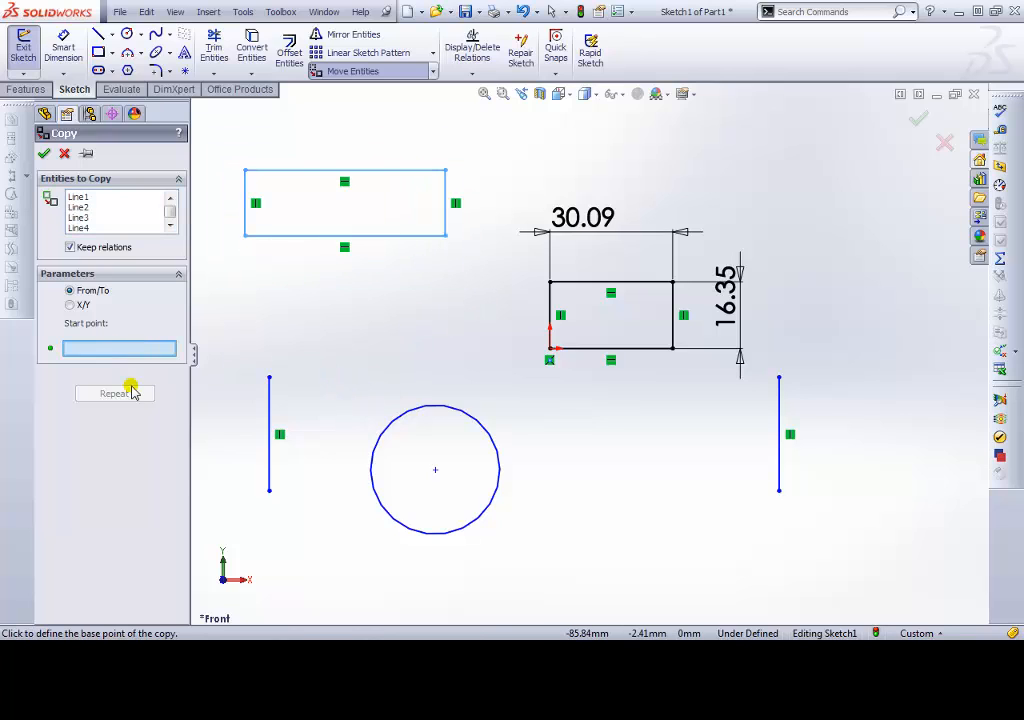
{"action": "left_click", "coordinate": [245, 237]}
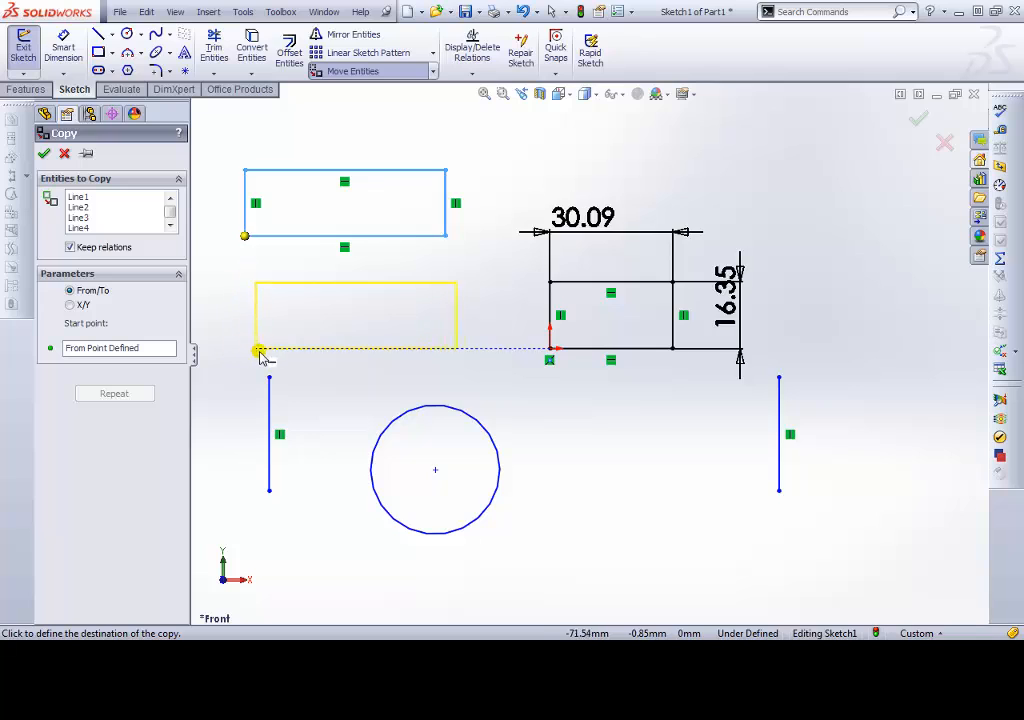
{"action": "left_click", "coordinate": [245, 323]}
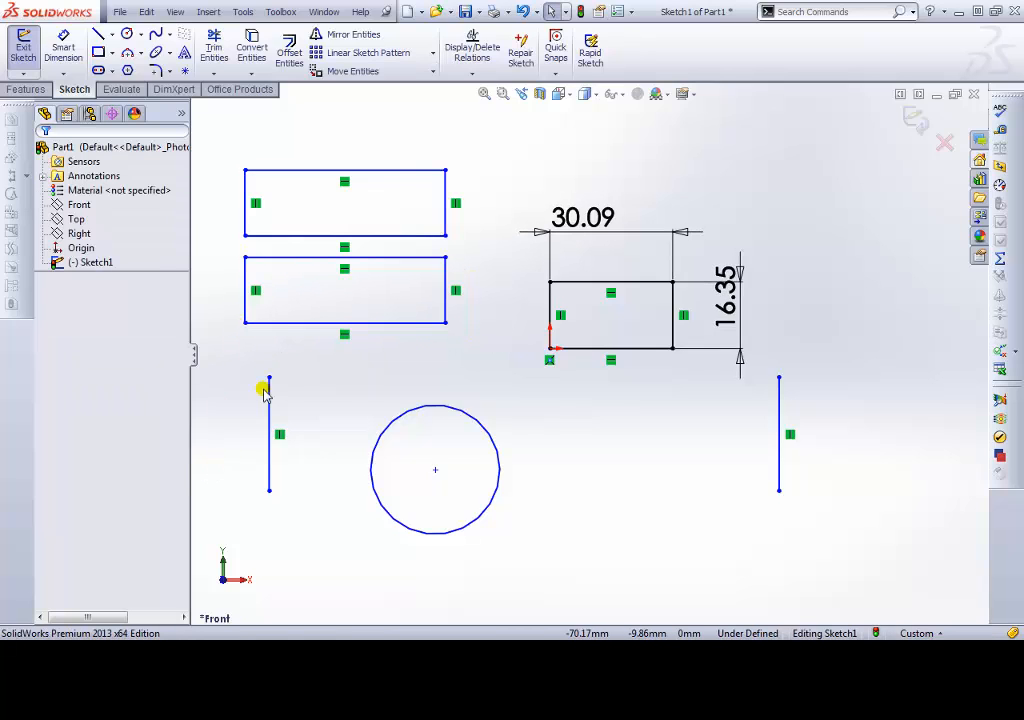
Rotate the upper of the two undimensioned rectangles 45 degrees about its lower-left corner
{"action": "left_click", "coordinate": [432, 72]}
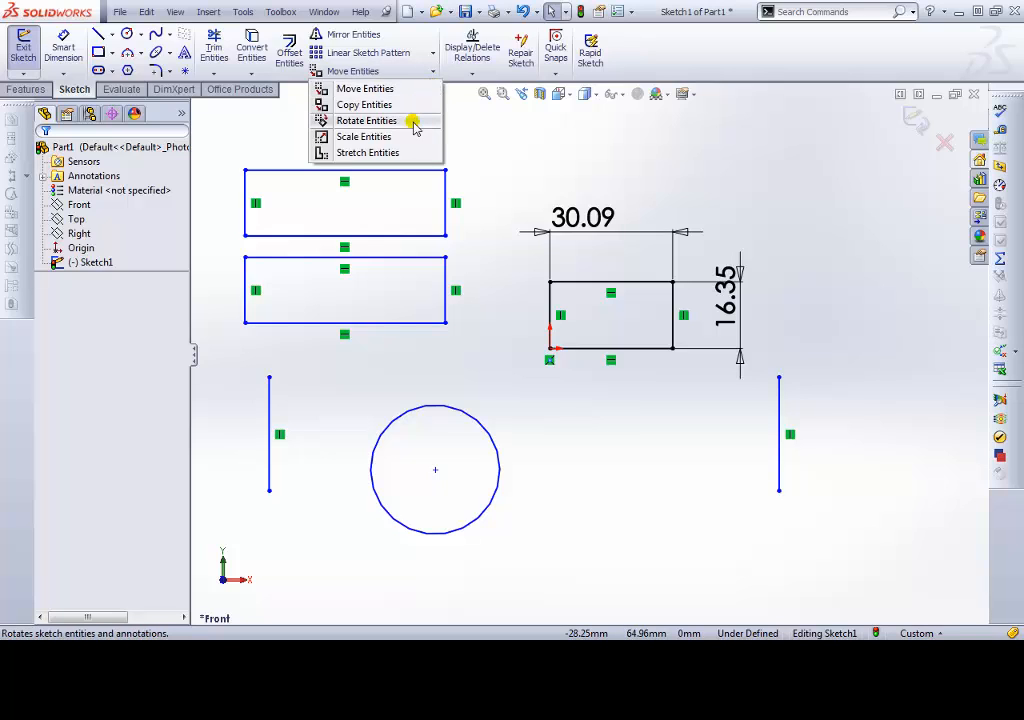
{"action": "left_click", "coordinate": [410, 122]}
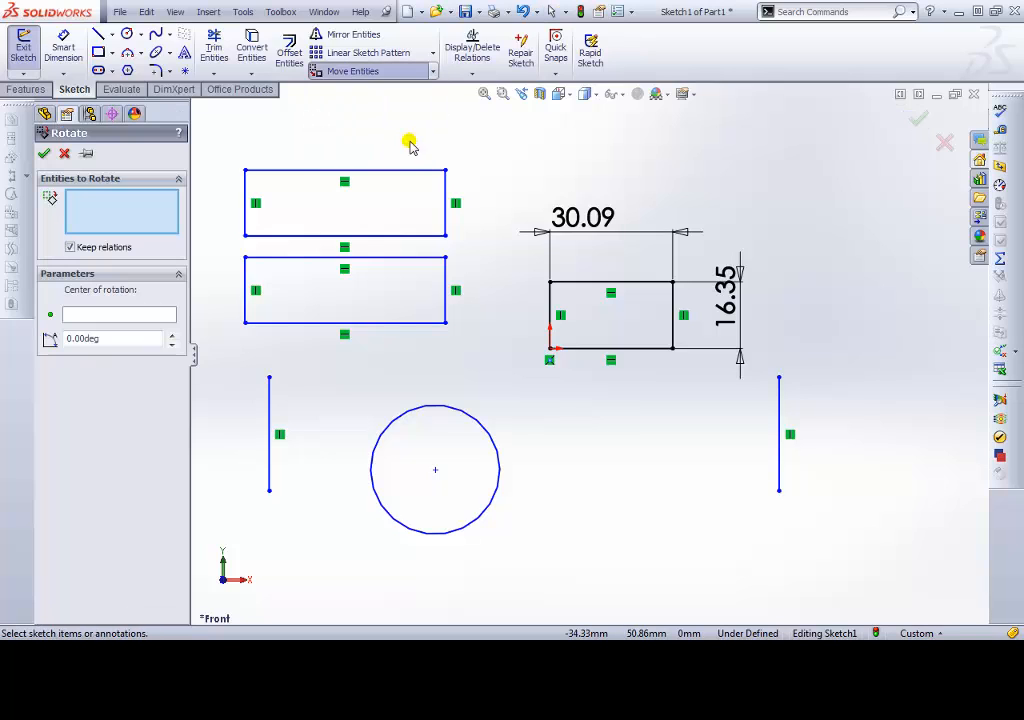
{"action": "left_click_drag", "start_coordinate": [466, 243], "coordinate": [235, 153]}
{"action": "left_click", "coordinate": [100, 316]}
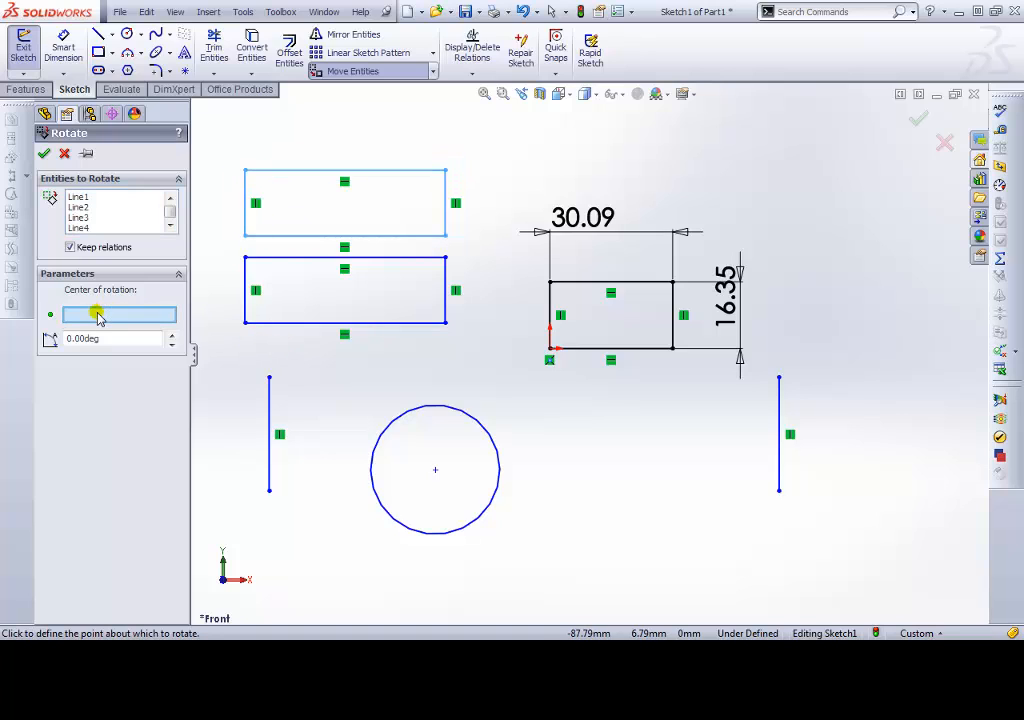
{"action": "left_click", "coordinate": [245, 237]}
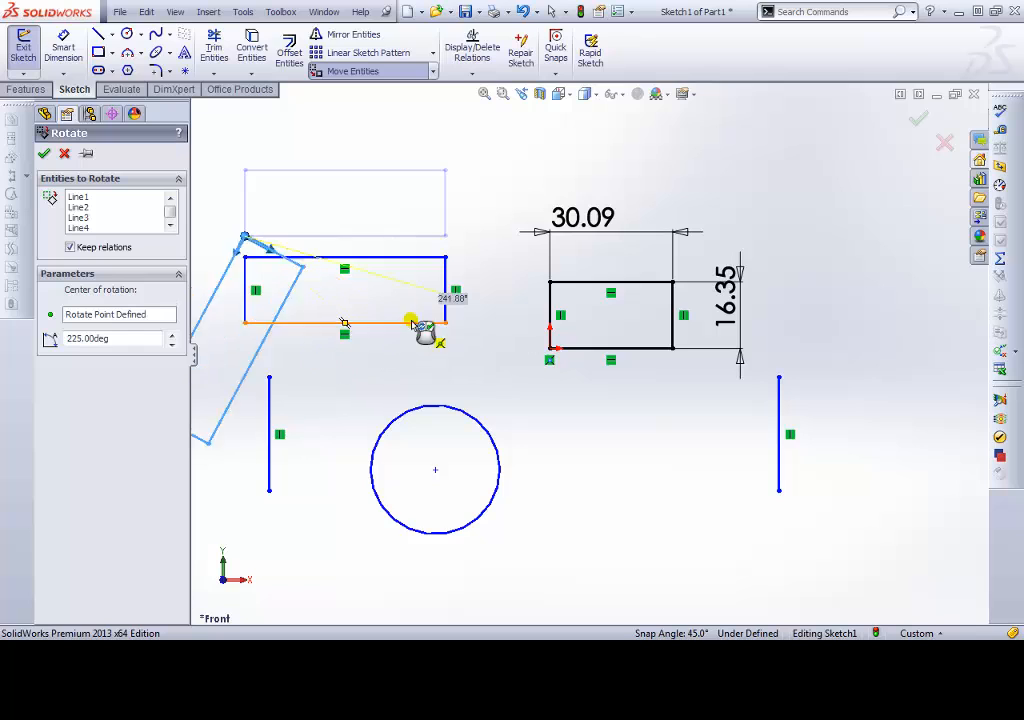
{"action": "left_click", "coordinate": [209, 193]}
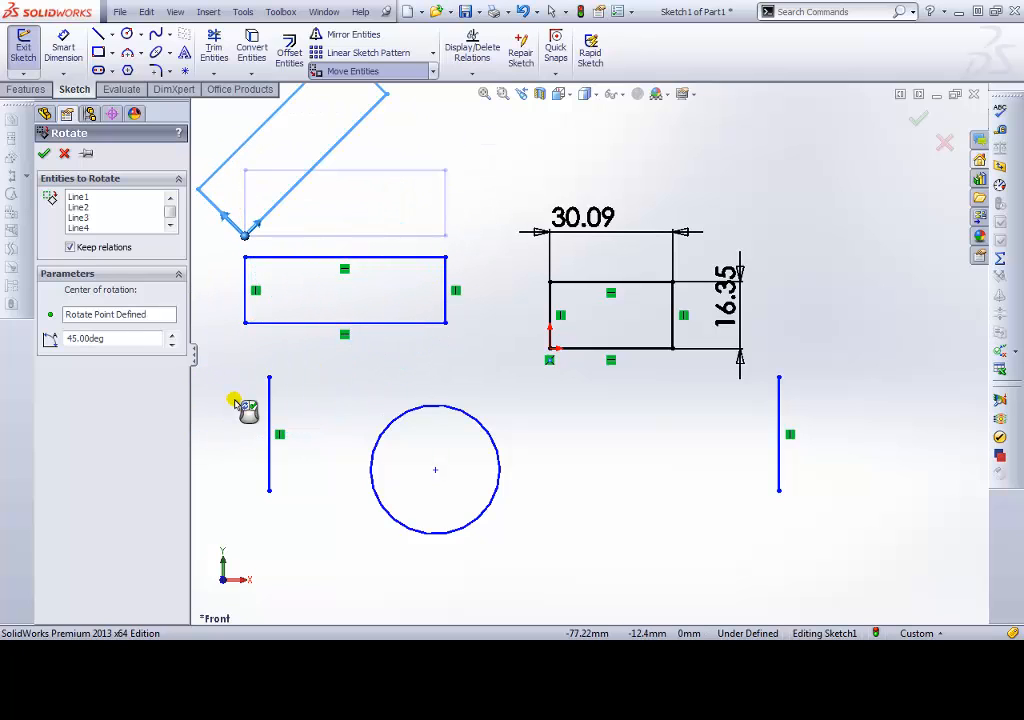
{"action": "left_click", "coordinate": [45, 154]}
{"action": "key", "text": "f"}
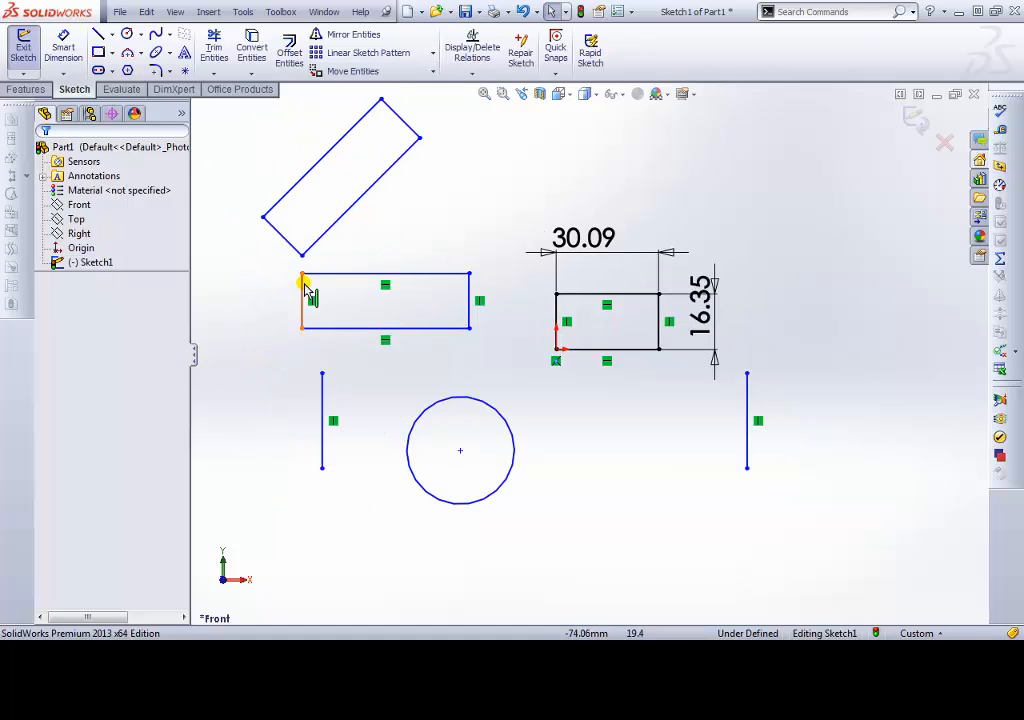
{"action": "left_click", "coordinate": [433, 71]}
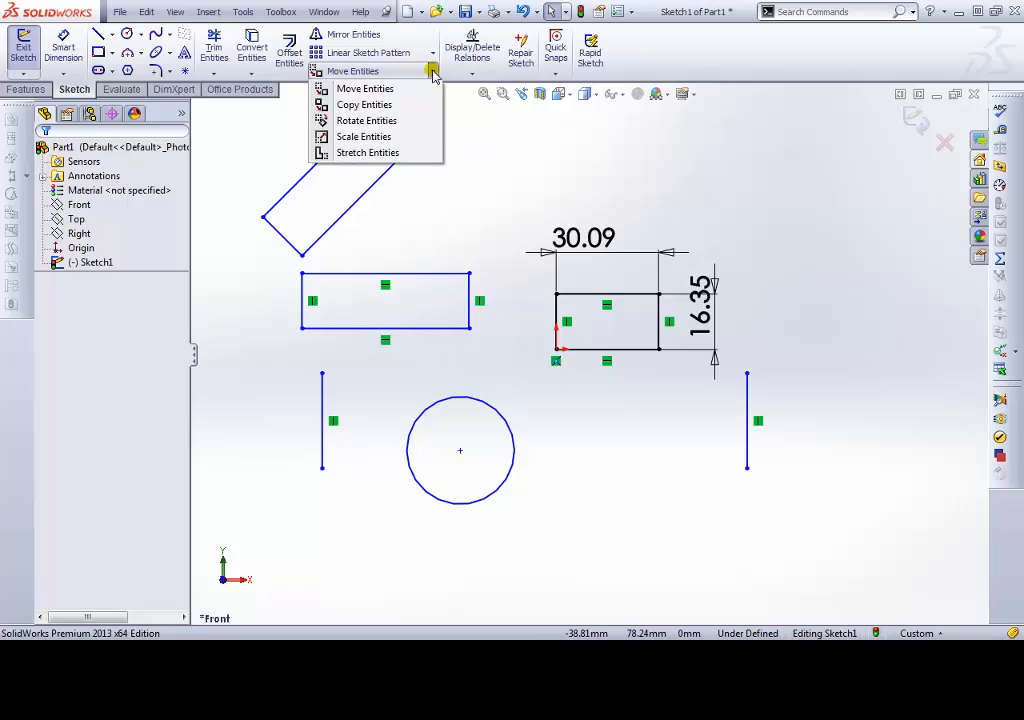
{"action": "left_click", "coordinate": [356, 121]}
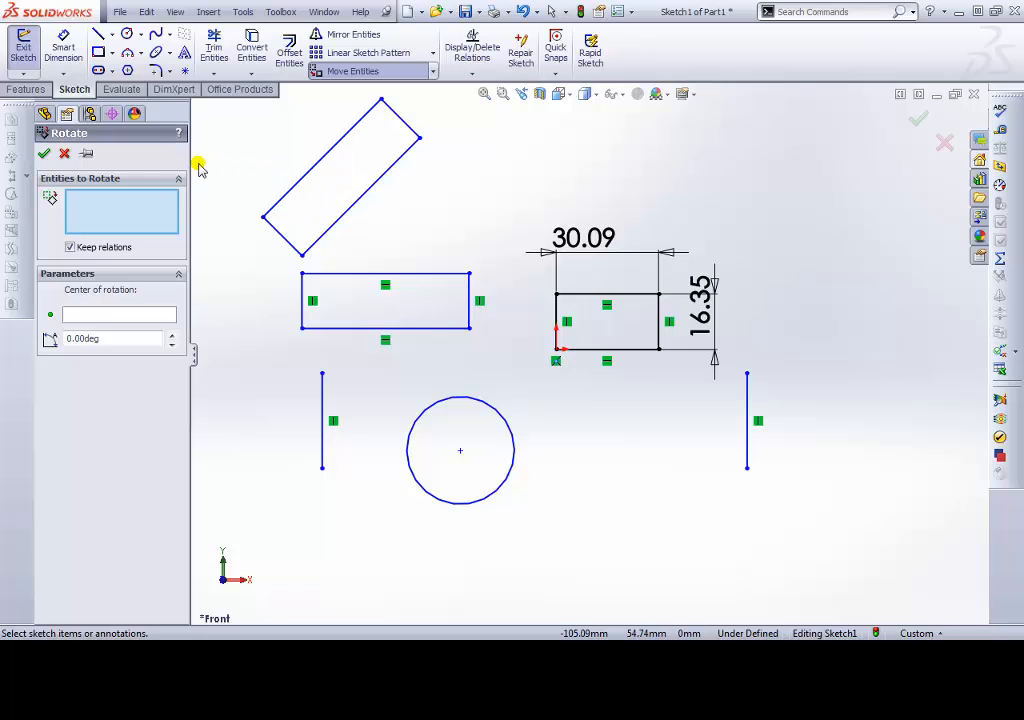
{"action": "left_click", "coordinate": [64, 153]}
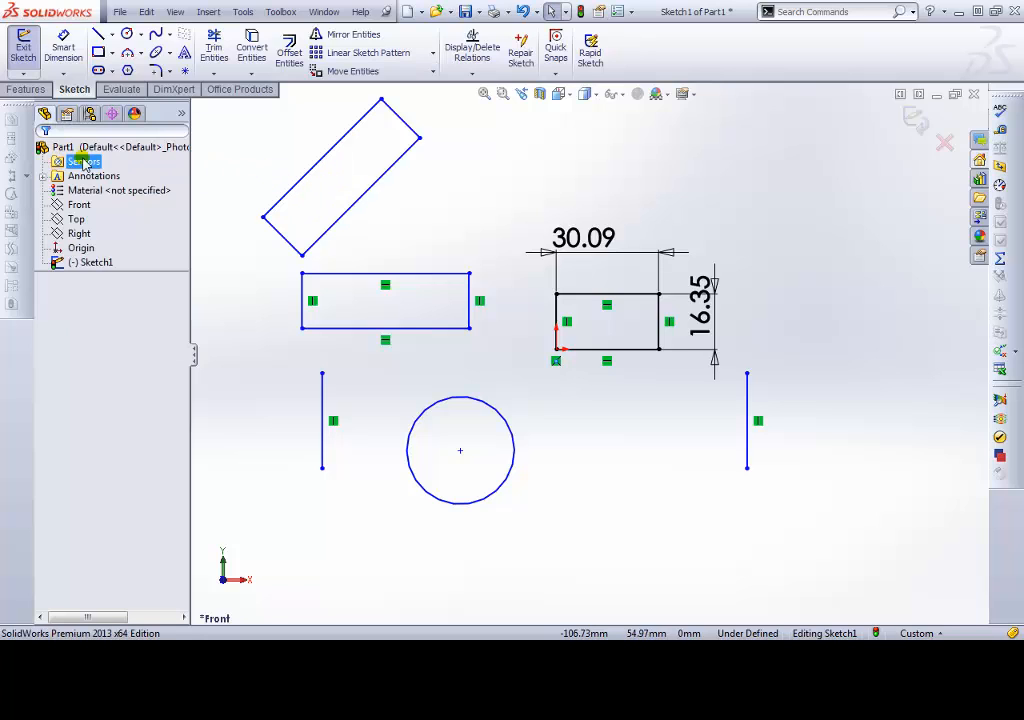
{"action": "left_click", "coordinate": [432, 71]}
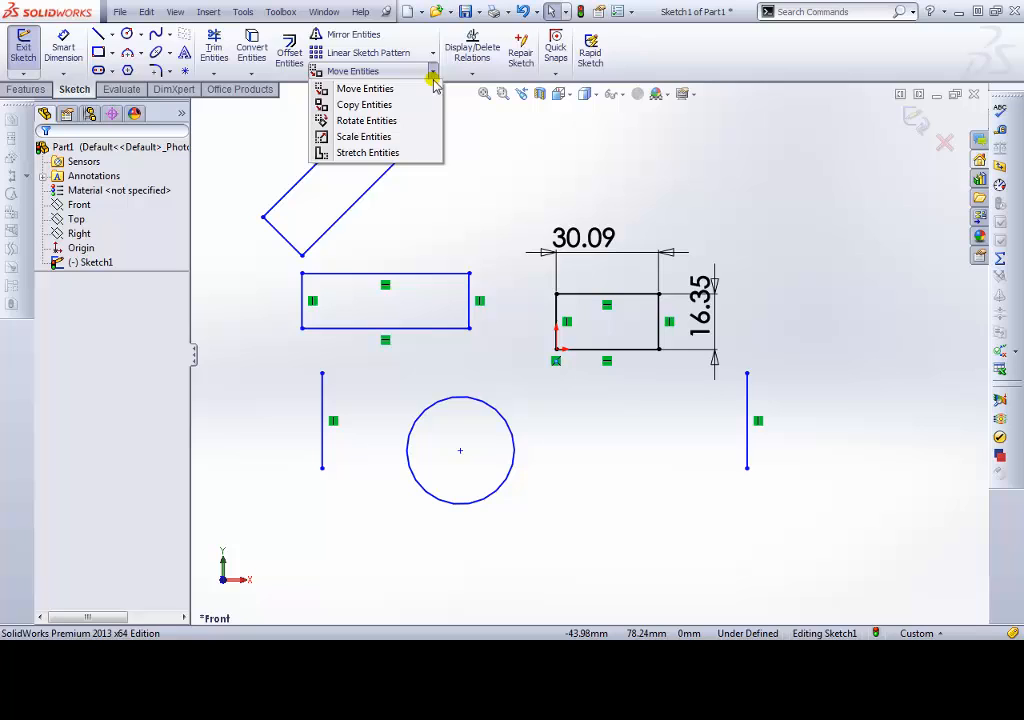
{"action": "left_click", "coordinate": [405, 140]}
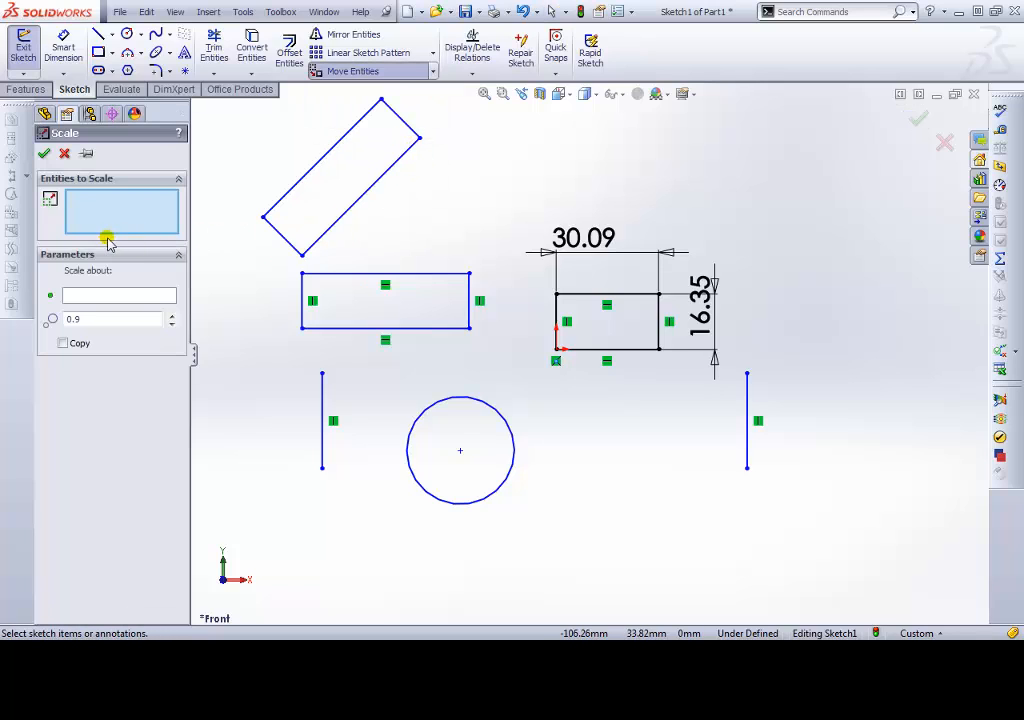
{"action": "left_click", "coordinate": [432, 71]}
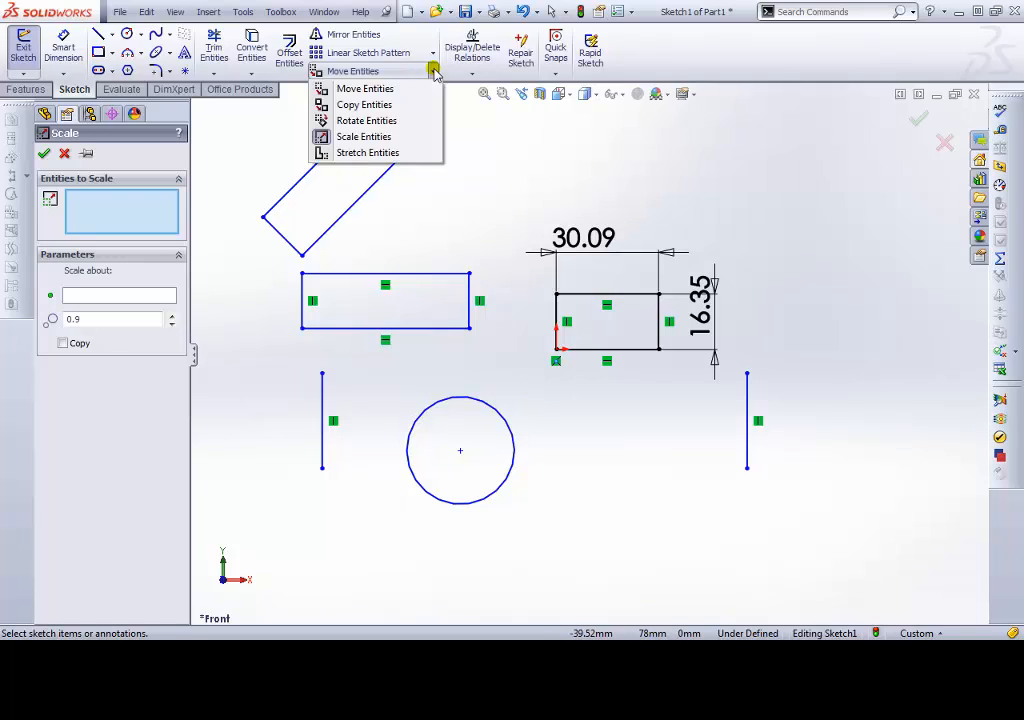
{"action": "left_click", "coordinate": [354, 157]}
{"action": "left_click", "coordinate": [432, 71]}
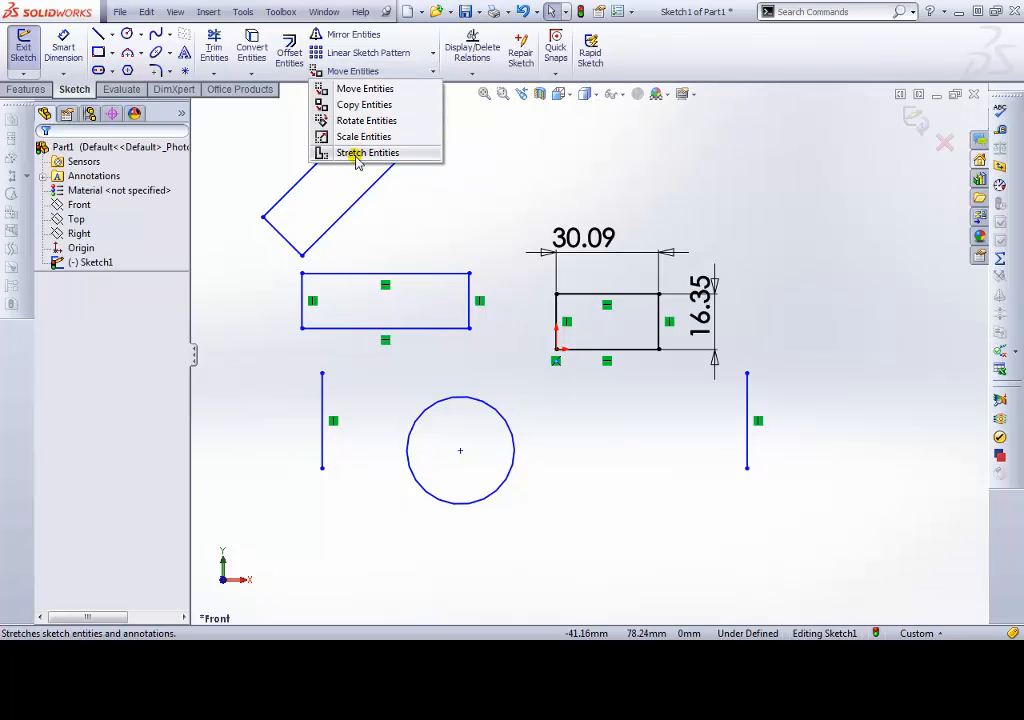
{"action": "left_click", "coordinate": [357, 155]}
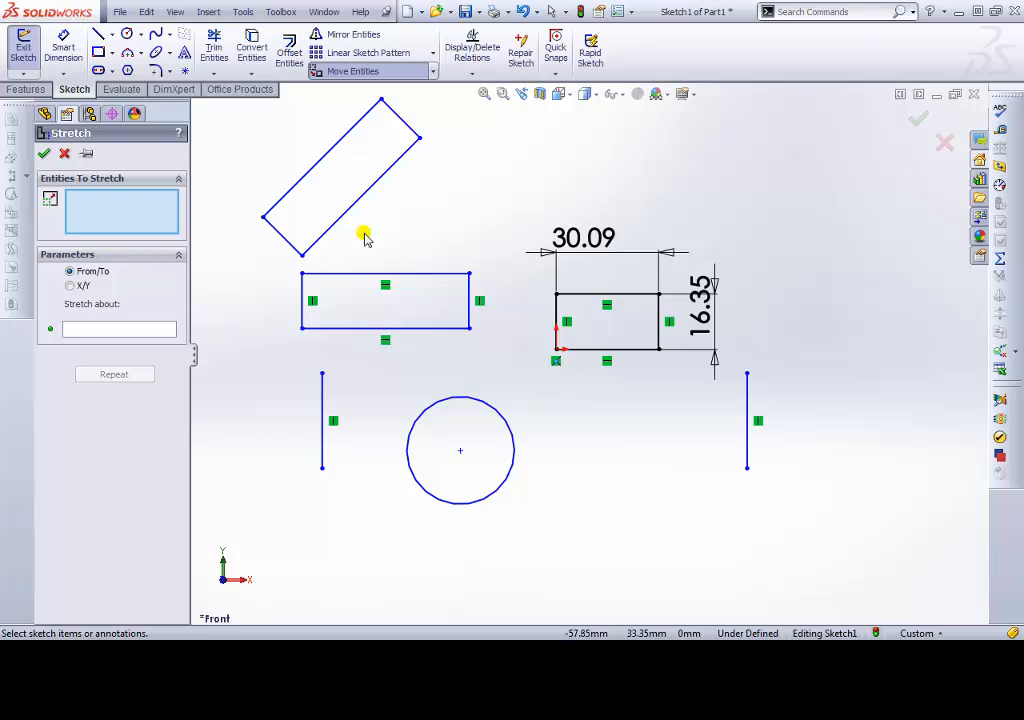
{"action": "left_click", "coordinate": [432, 71]}
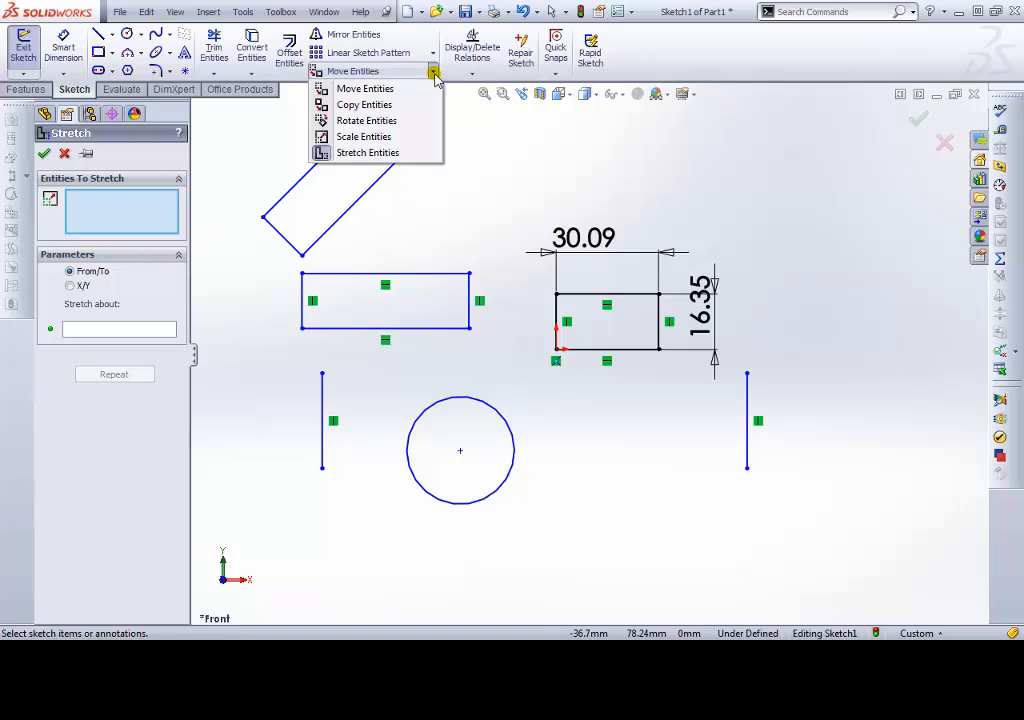
{"action": "left_click", "coordinate": [368, 140]}
Start Scale Entities on the horizontal undimensioned rectangle and define its lower-left corner as the scale point
{"action": "left_click", "coordinate": [432, 71]}
{"action": "left_click", "coordinate": [363, 136]}
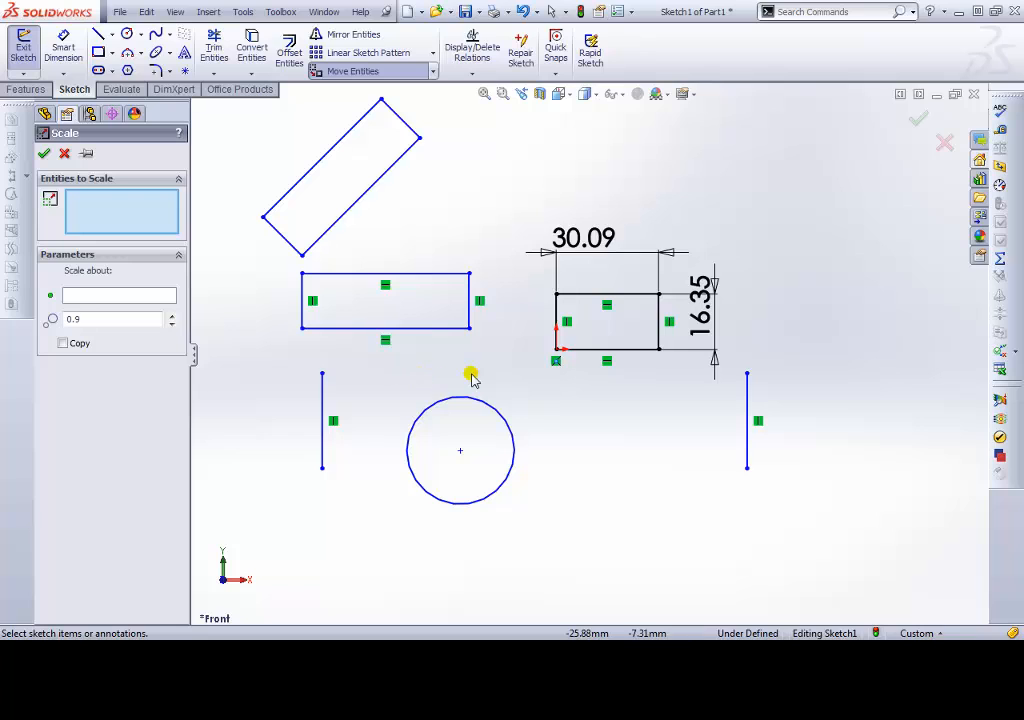
{"action": "left_click_drag", "start_coordinate": [491, 366], "coordinate": [288, 261]}
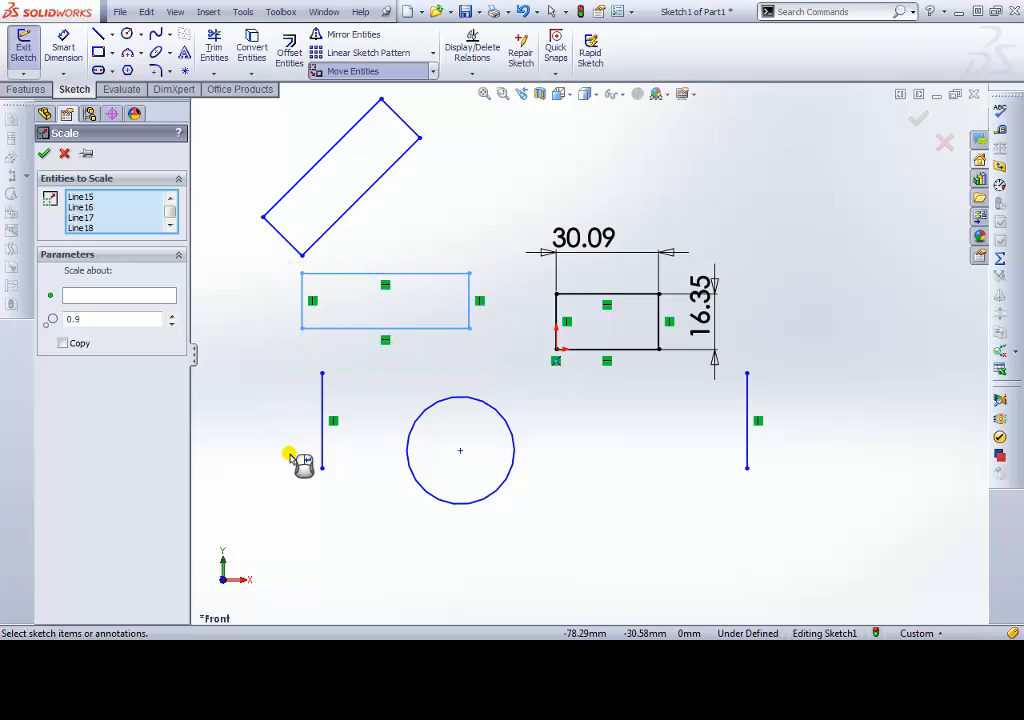
{"action": "left_click", "coordinate": [105, 296]}
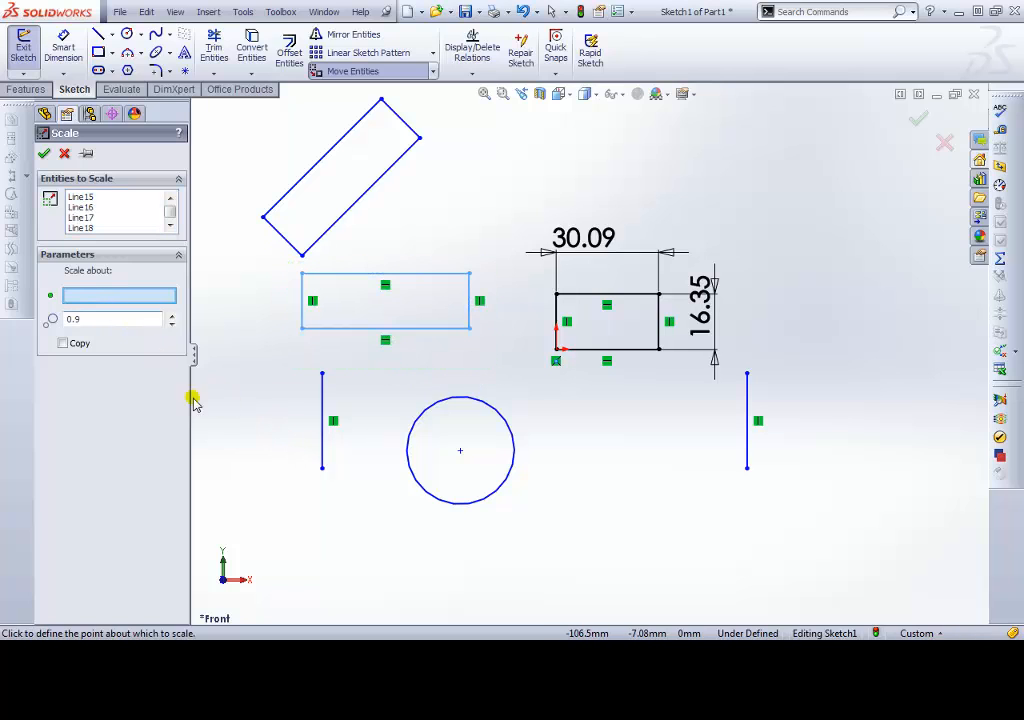
{"action": "left_click", "coordinate": [301, 331]}
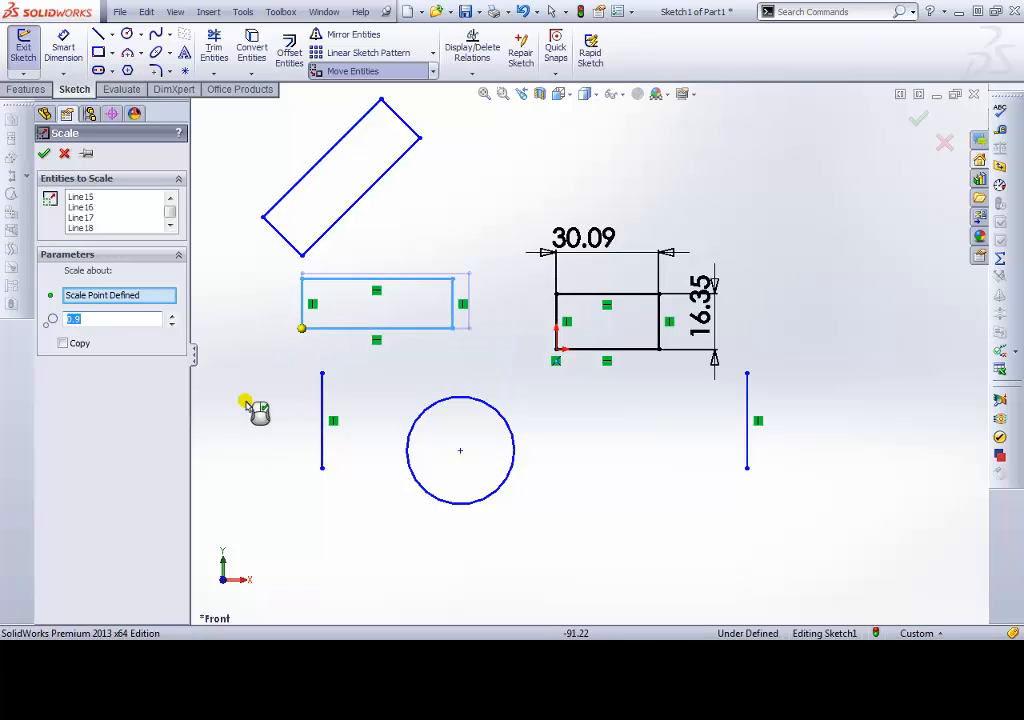
Try scale factors between 0.5 and 1.5 on the horizontal undimensioned rectangle, returning the factor to 1
{"action": "left_click", "coordinate": [172, 316]}
{"action": "left_click", "coordinate": [172, 316]}
{"action": "left_click", "coordinate": [172, 316]}
{"action": "left_click", "coordinate": [172, 316]}
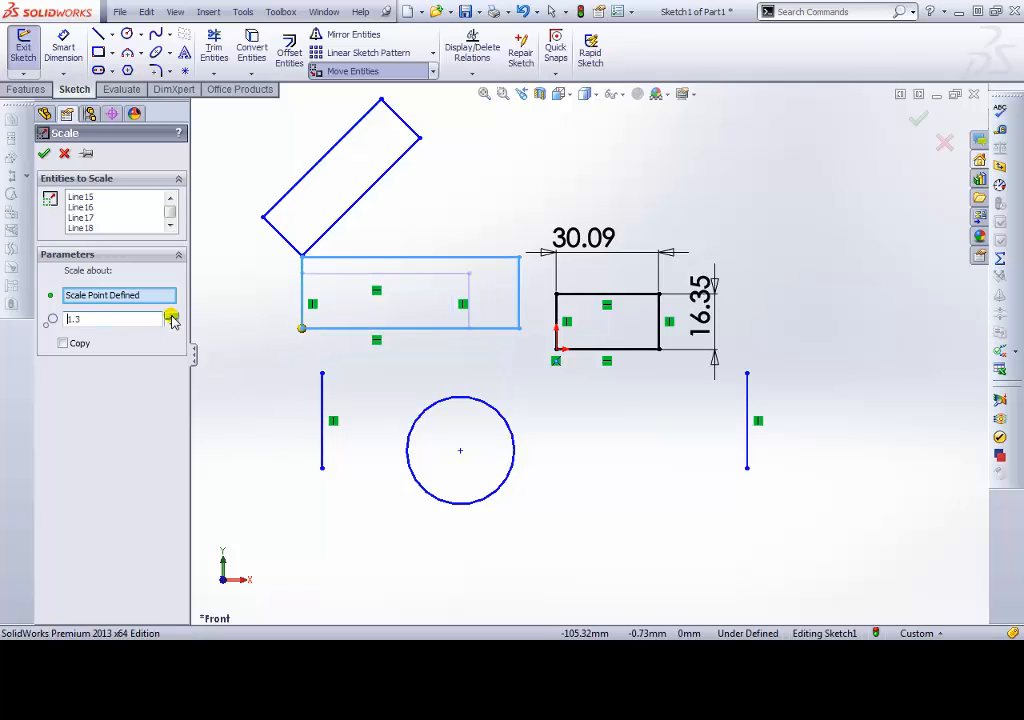
{"action": "left_click", "coordinate": [172, 316]}
{"action": "left_click", "coordinate": [171, 324]}
{"action": "left_click", "coordinate": [171, 324]}
{"action": "left_click", "coordinate": [171, 324]}
{"action": "left_click", "coordinate": [171, 324]}
{"action": "left_click", "coordinate": [171, 324]}
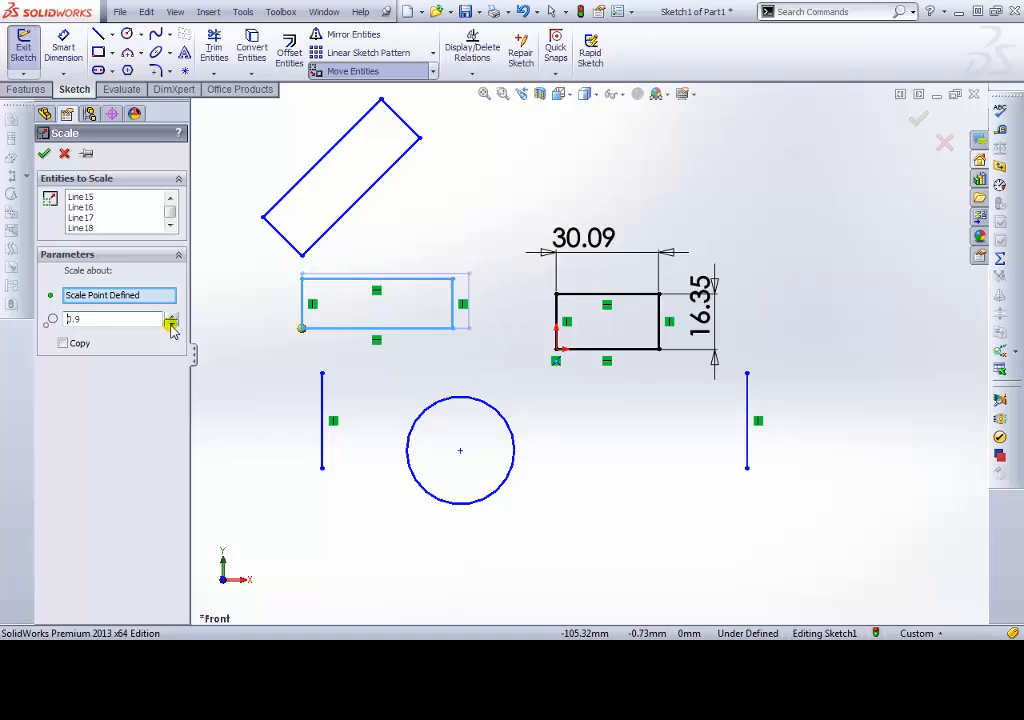
{"action": "left_click", "coordinate": [171, 324]}
{"action": "left_click", "coordinate": [171, 324]}
{"action": "left_click", "coordinate": [171, 324]}
{"action": "left_click", "coordinate": [171, 324]}
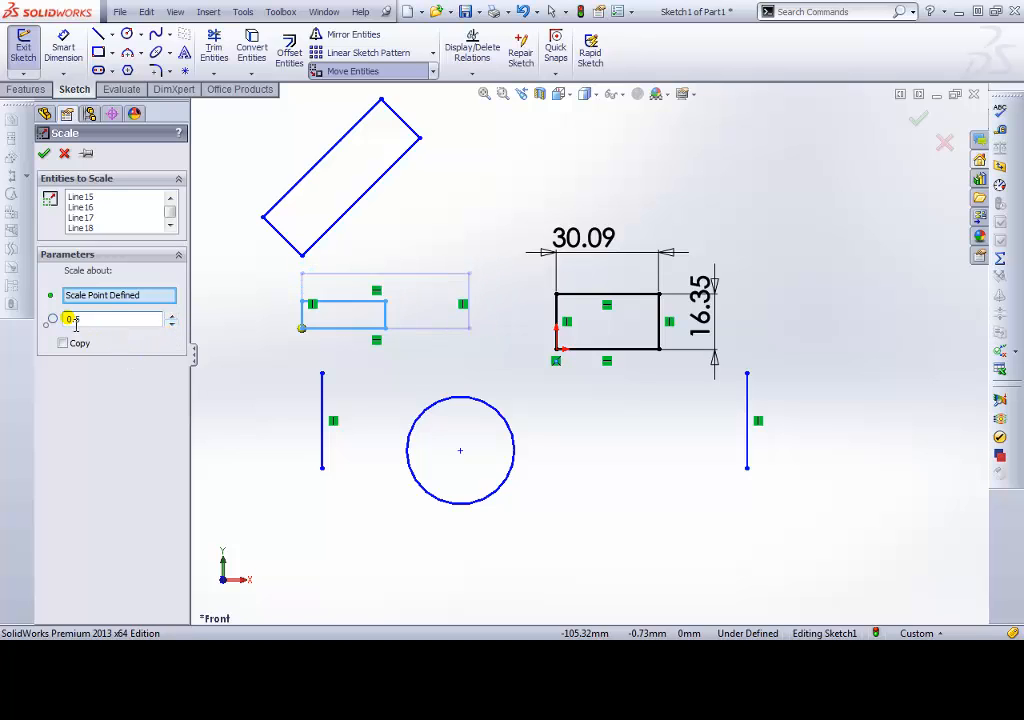
{"action": "left_click", "coordinate": [172, 316]}
{"action": "left_click", "coordinate": [172, 316]}
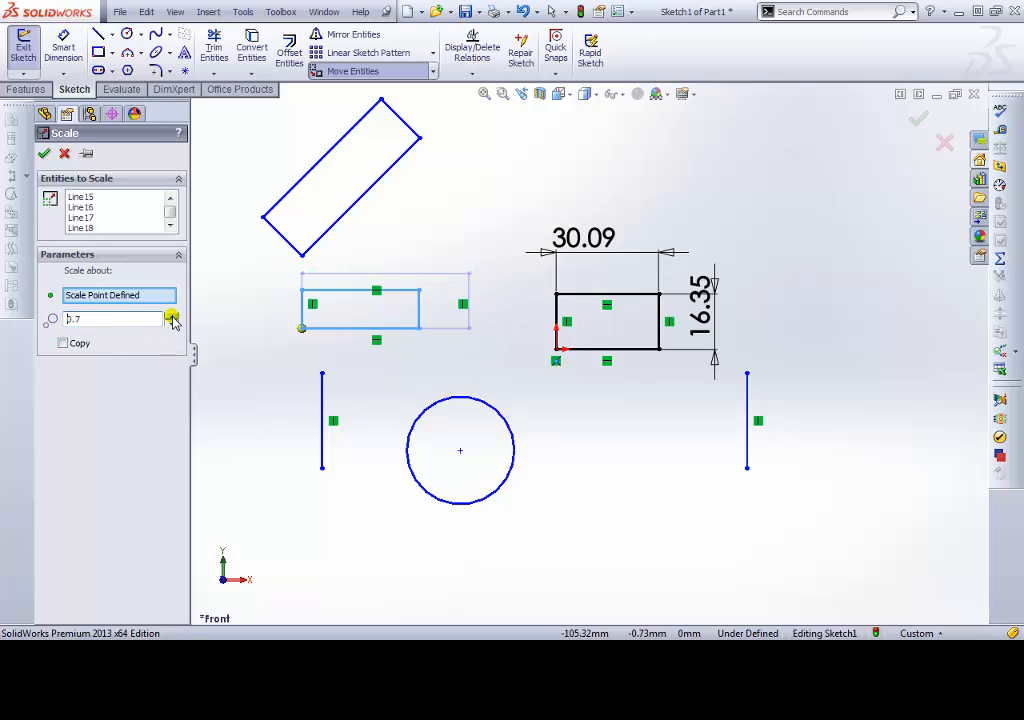
{"action": "left_click", "coordinate": [172, 316]}
{"action": "left_click", "coordinate": [172, 316]}
{"action": "left_click", "coordinate": [172, 316]}
{"action": "left_click", "coordinate": [172, 316]}
{"action": "left_click", "coordinate": [172, 316]}
{"action": "left_click", "coordinate": [172, 316]}
{"action": "left_click", "coordinate": [172, 316]}
{"action": "left_click", "coordinate": [172, 316]}
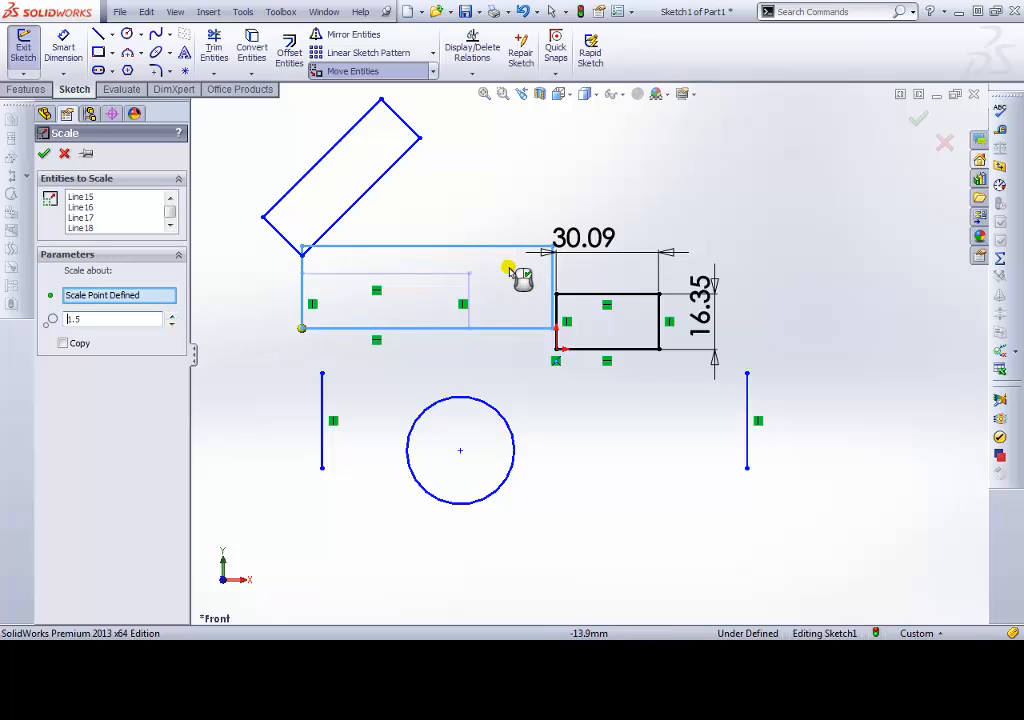
{"action": "left_click", "coordinate": [172, 324]}
{"action": "left_click", "coordinate": [172, 324]}
{"action": "left_click", "coordinate": [172, 324]}
{"action": "left_click", "coordinate": [172, 324]}
{"action": "left_click", "coordinate": [172, 324]}
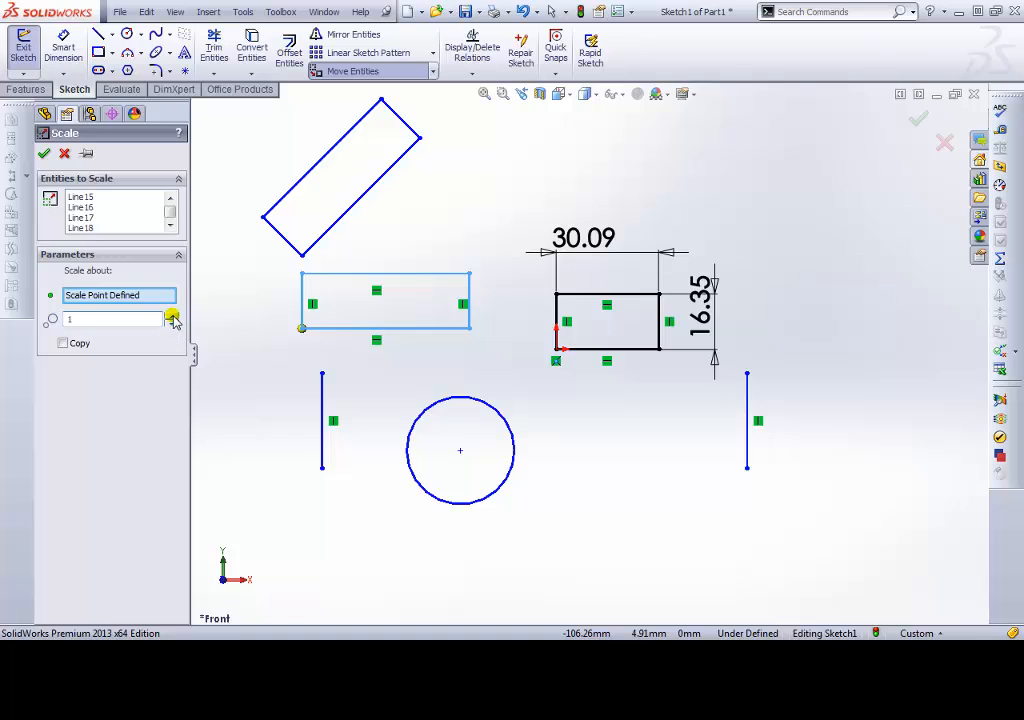
Set the scale factor to 1.2, enable one copy so the original rectangle is kept, and accept the scaling
{"action": "left_click", "coordinate": [172, 315]}
{"action": "left_click", "coordinate": [172, 315]}
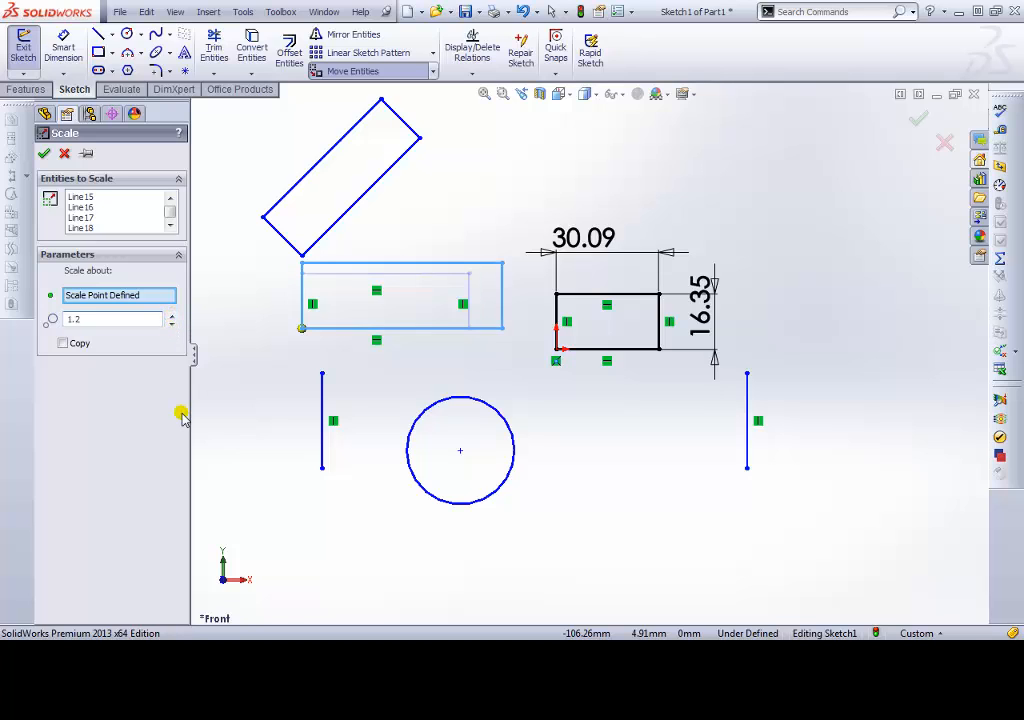
{"action": "left_click", "coordinate": [63, 343]}
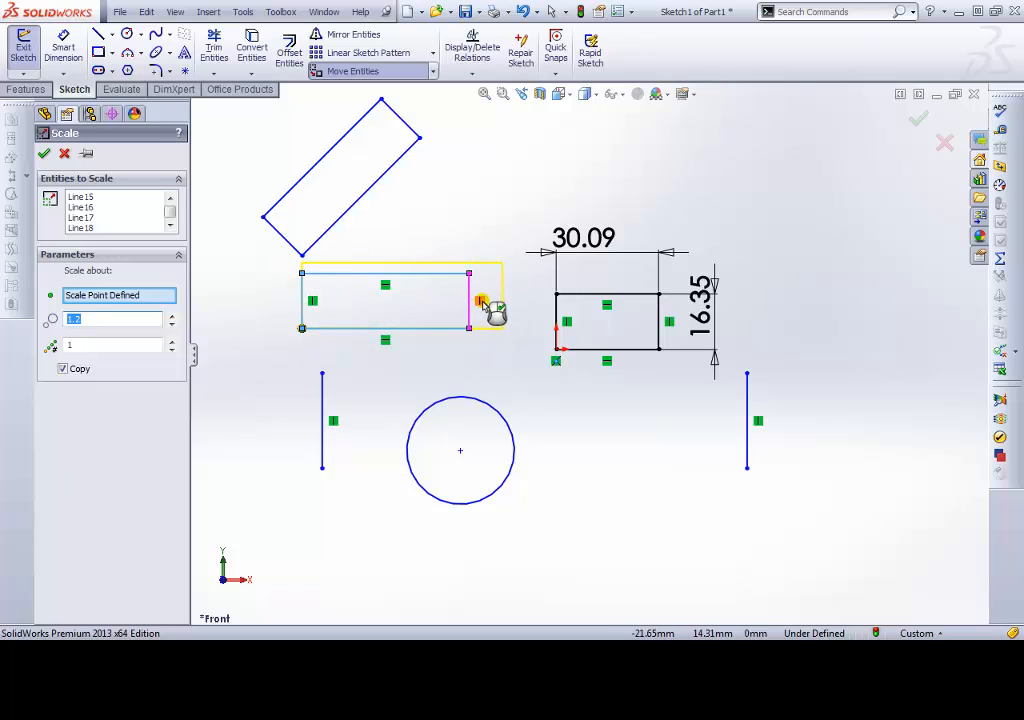
{"action": "left_click", "coordinate": [46, 154]}
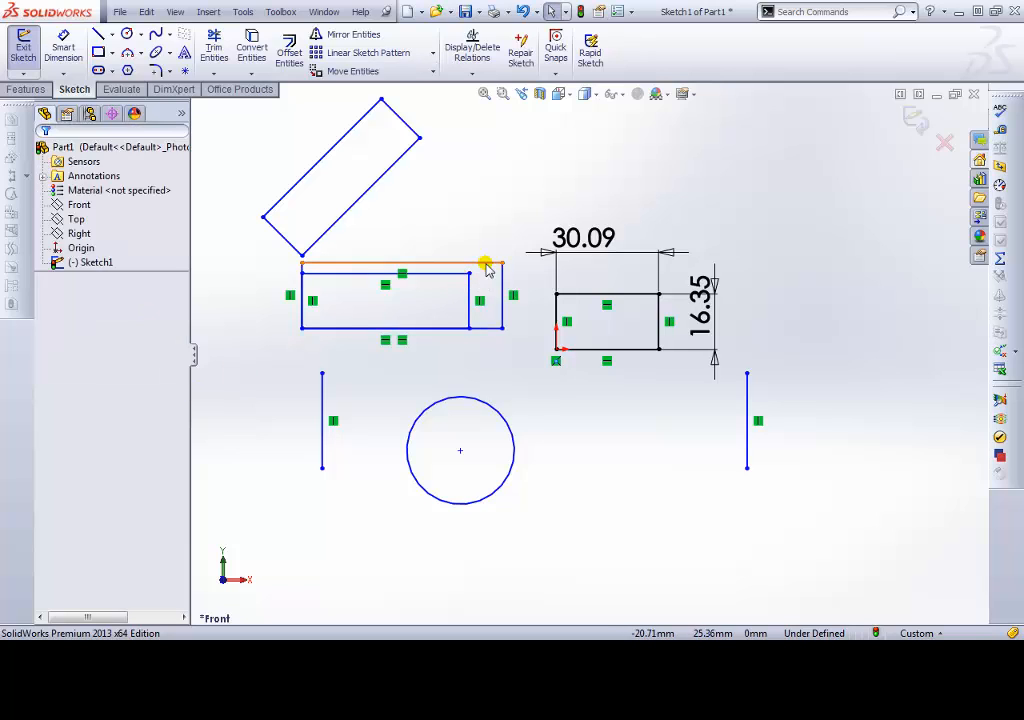
Move the vertical line beside the dimensioned rectangle up and slightly to the right with Move Entities, using a free base point below the rectangle
{"action": "left_click", "coordinate": [434, 72]}
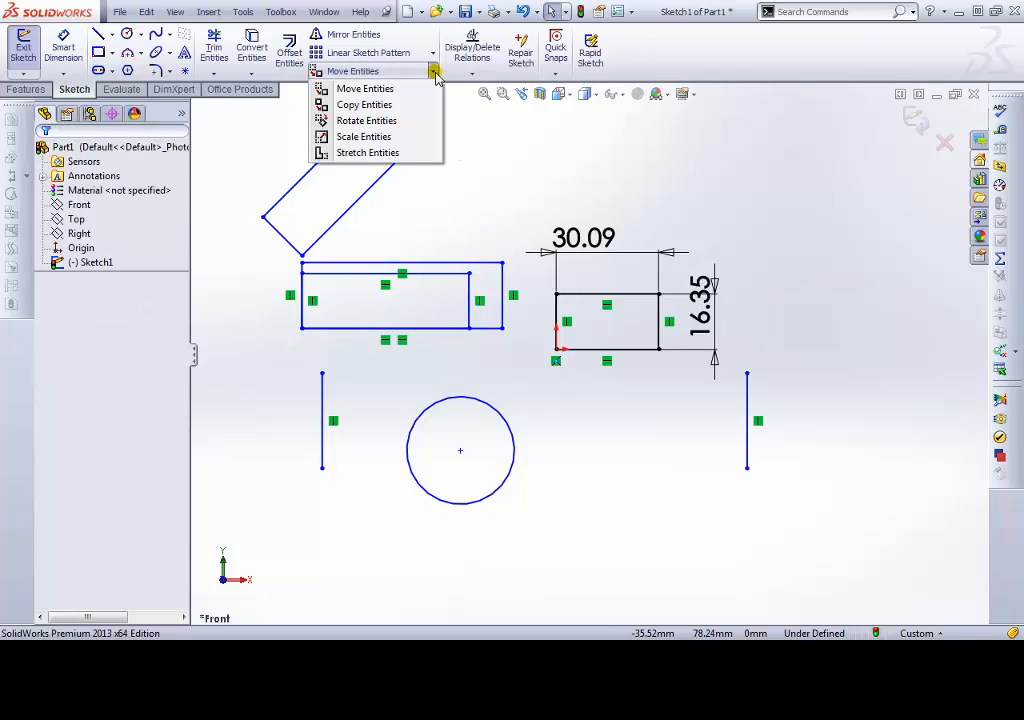
{"action": "left_click", "coordinate": [396, 89]}
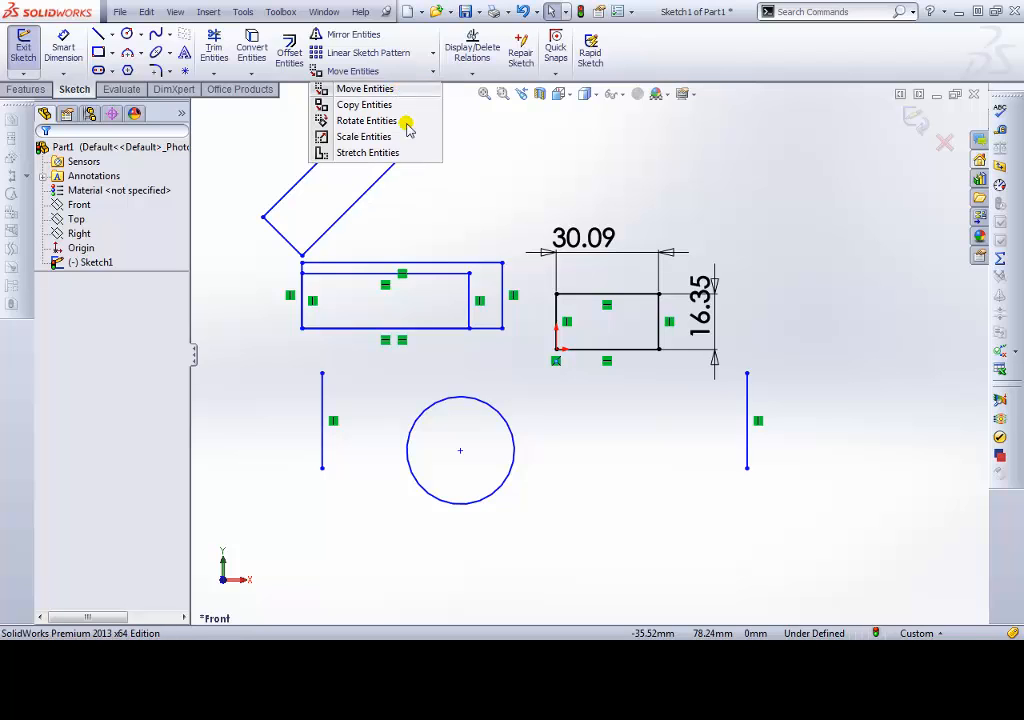
{"action": "left_click_drag", "start_coordinate": [791, 333], "coordinate": [711, 527]}
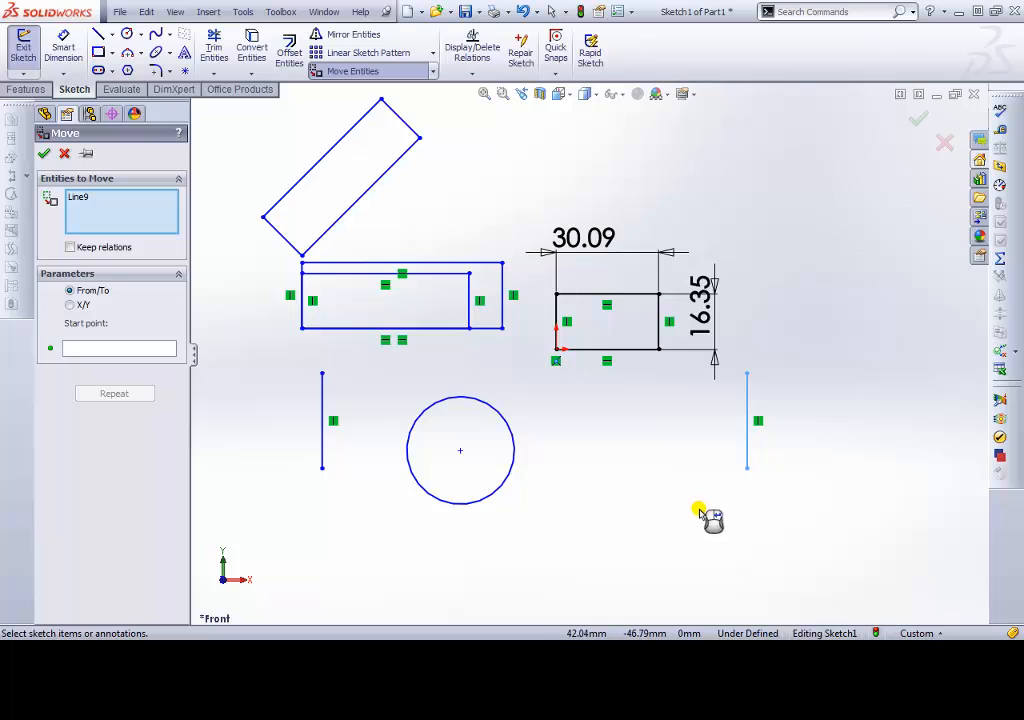
{"action": "left_click", "coordinate": [88, 348]}
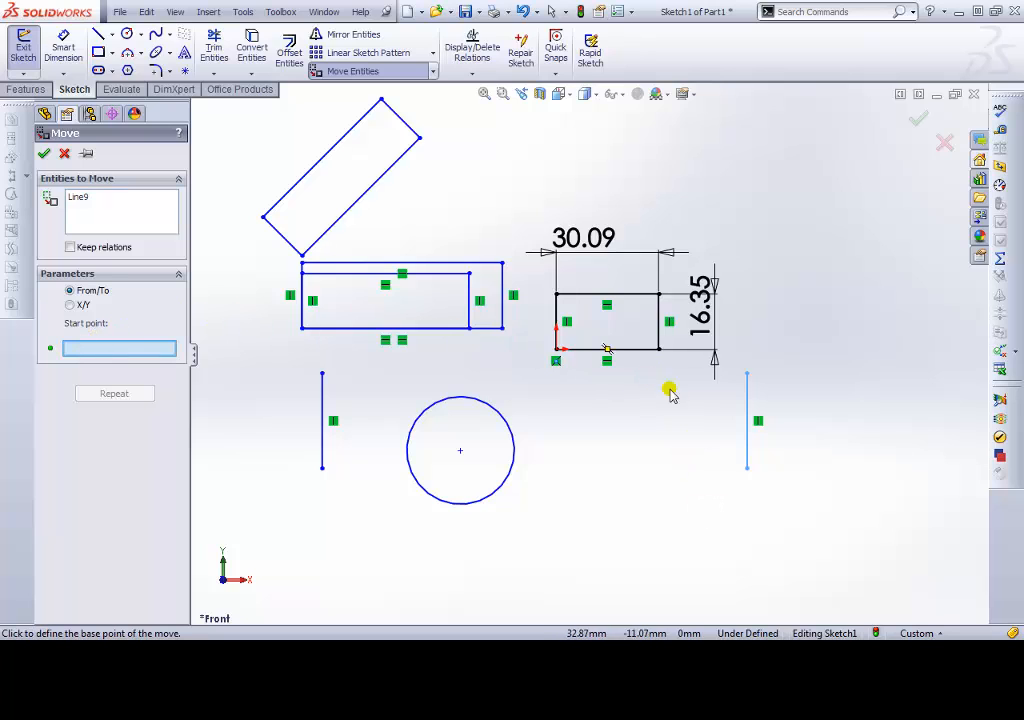
{"action": "left_click", "coordinate": [631, 436]}
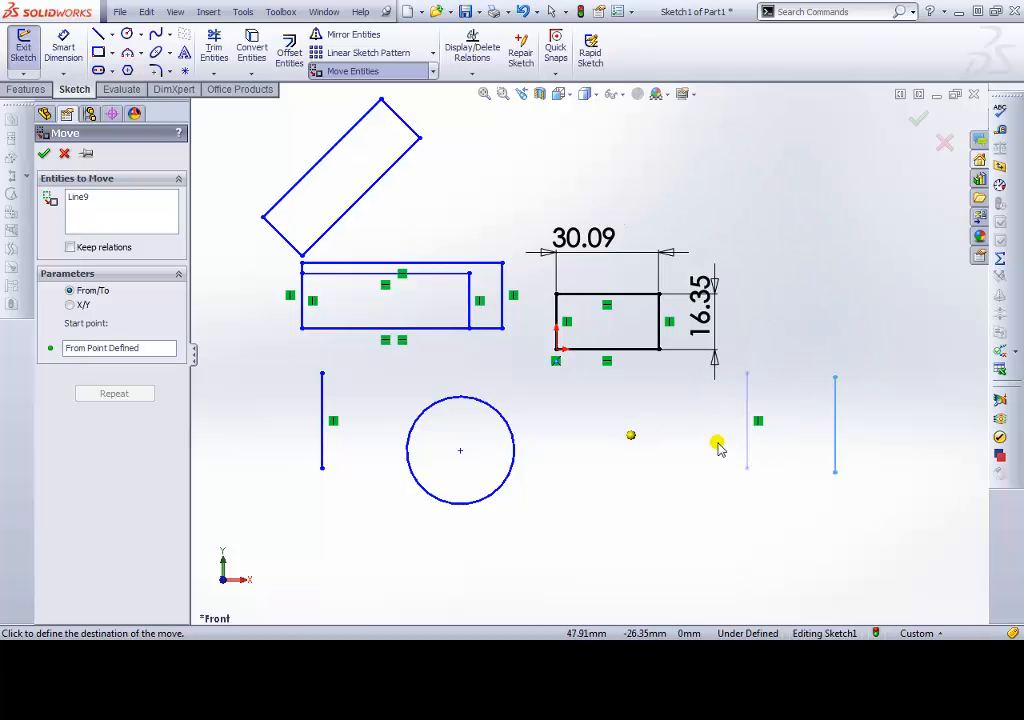
{"action": "left_click", "coordinate": [691, 204]}
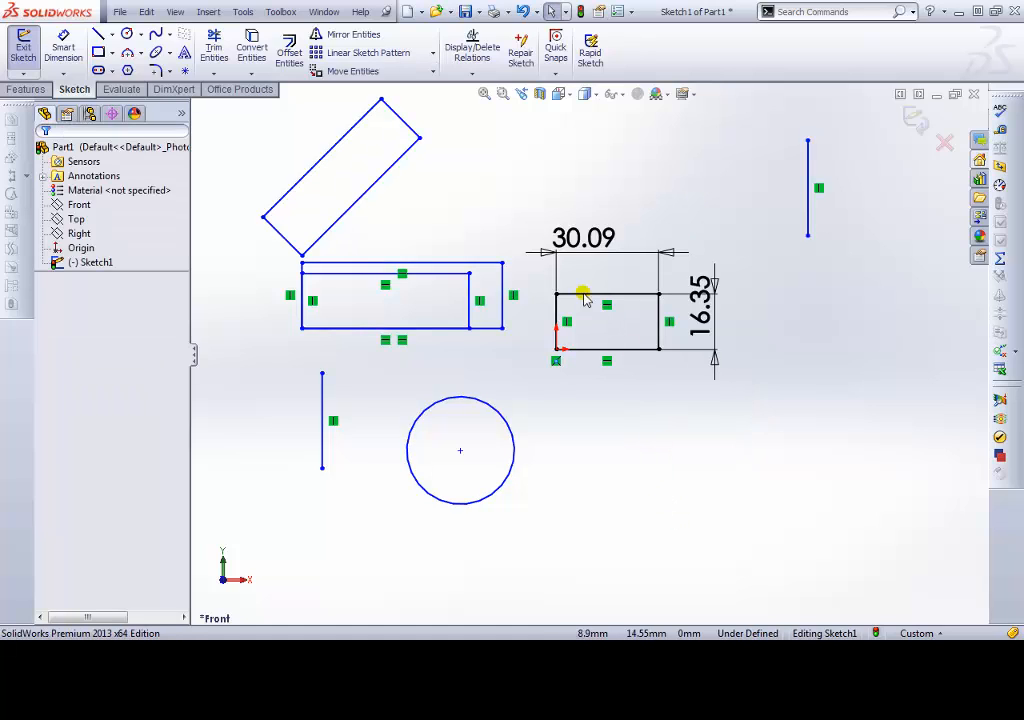
Move the dimensioned rectangle horizontally to the right with Move Entities, using a free base point below its lower-left corner
{"action": "left_click", "coordinate": [362, 71]}
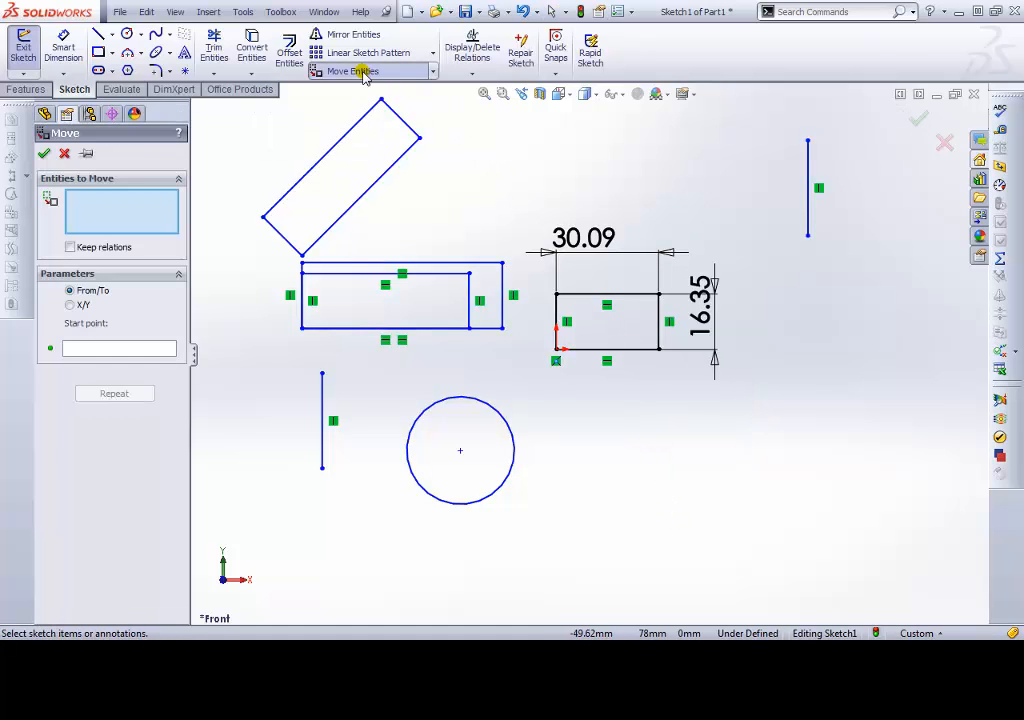
{"action": "left_click_drag", "start_coordinate": [547, 287], "coordinate": [670, 390]}
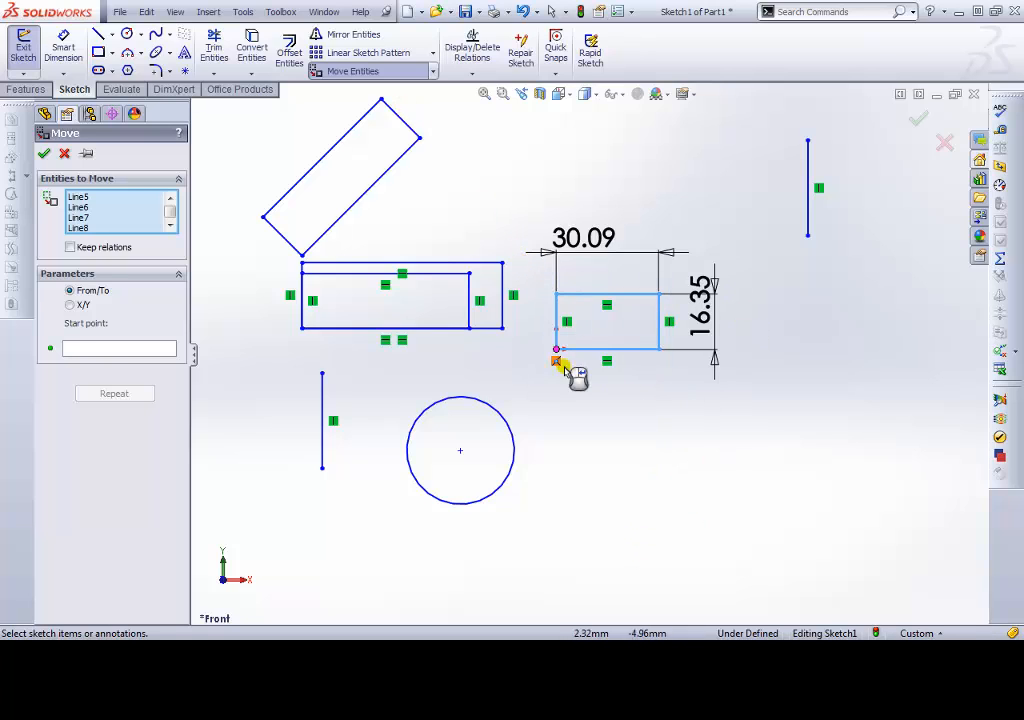
{"action": "left_click", "coordinate": [130, 346]}
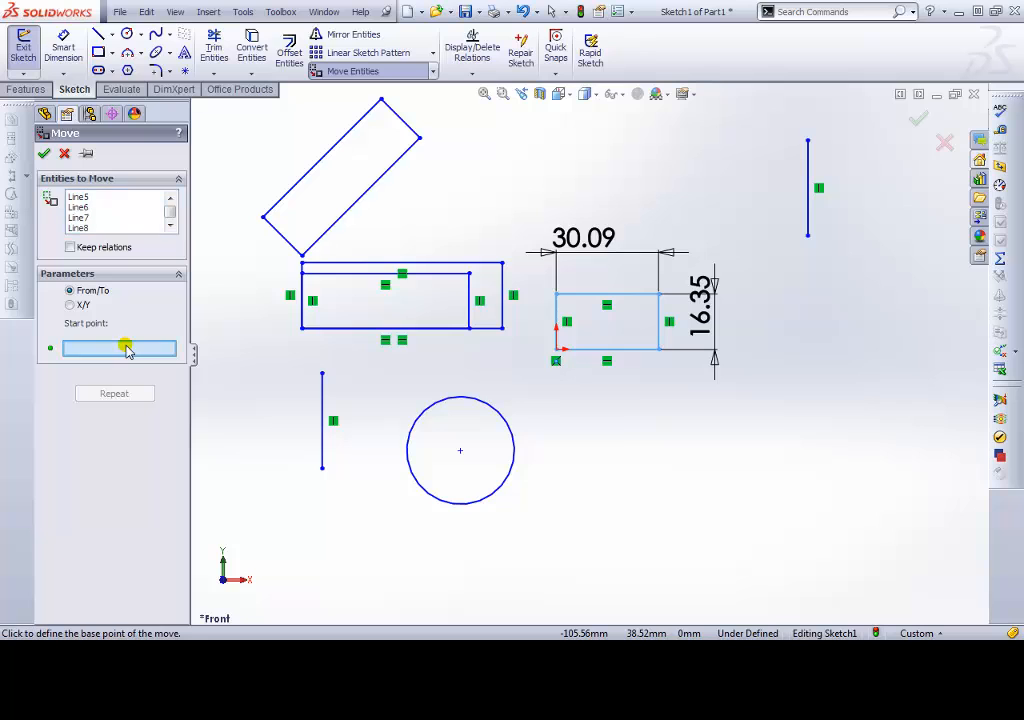
{"action": "left_click", "coordinate": [561, 428]}
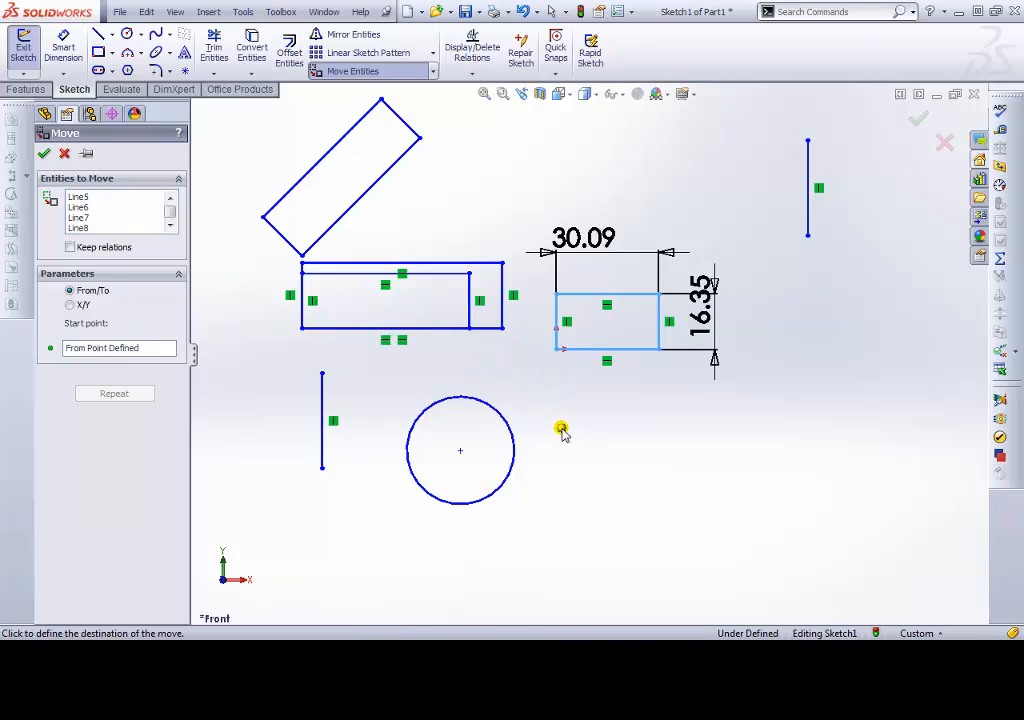
{"action": "left_click", "coordinate": [754, 431]}
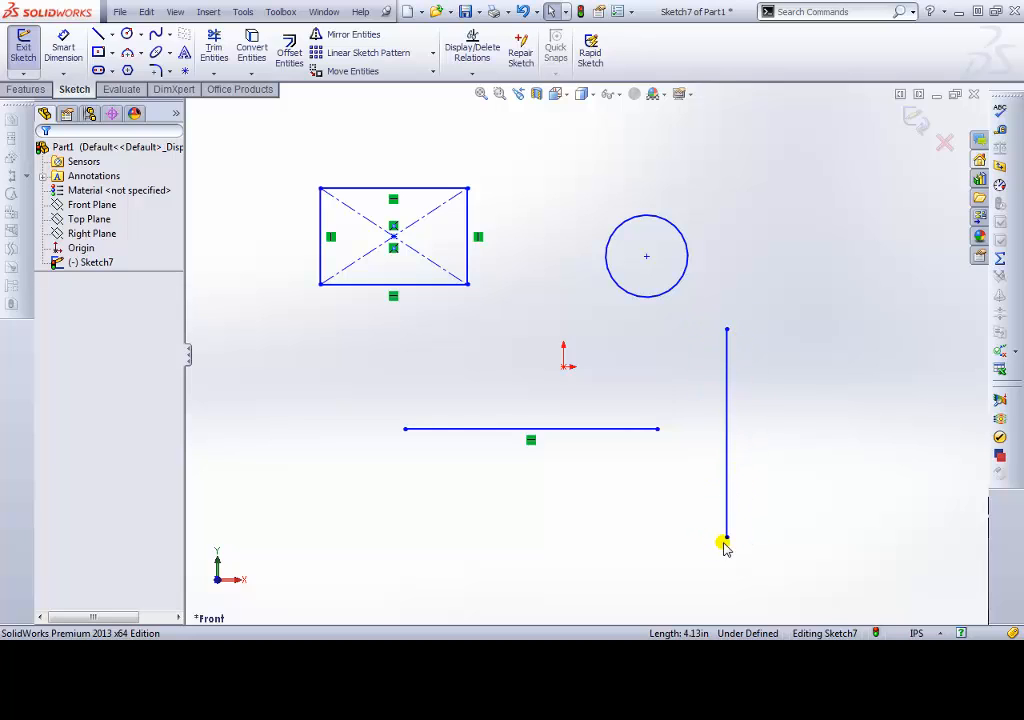
Offset the vertical line by 0.25 in toward the origin side only, with an added dimension, after trying the bi-directional and reverse options
{"action": "left_click", "coordinate": [289, 55]}
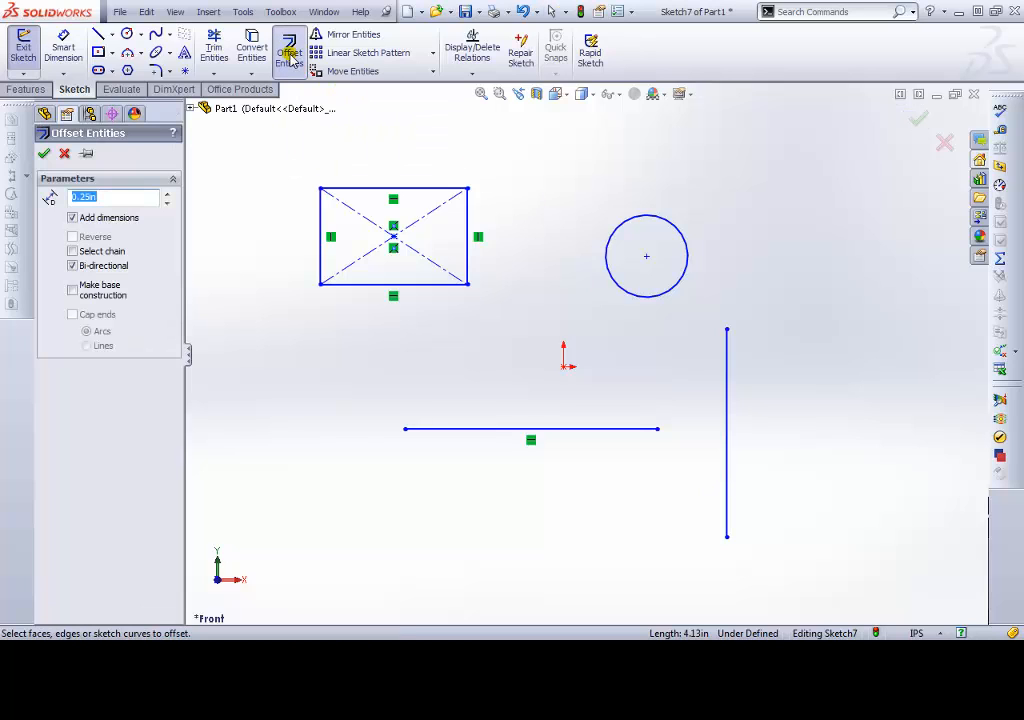
{"action": "left_click", "coordinate": [73, 267]}
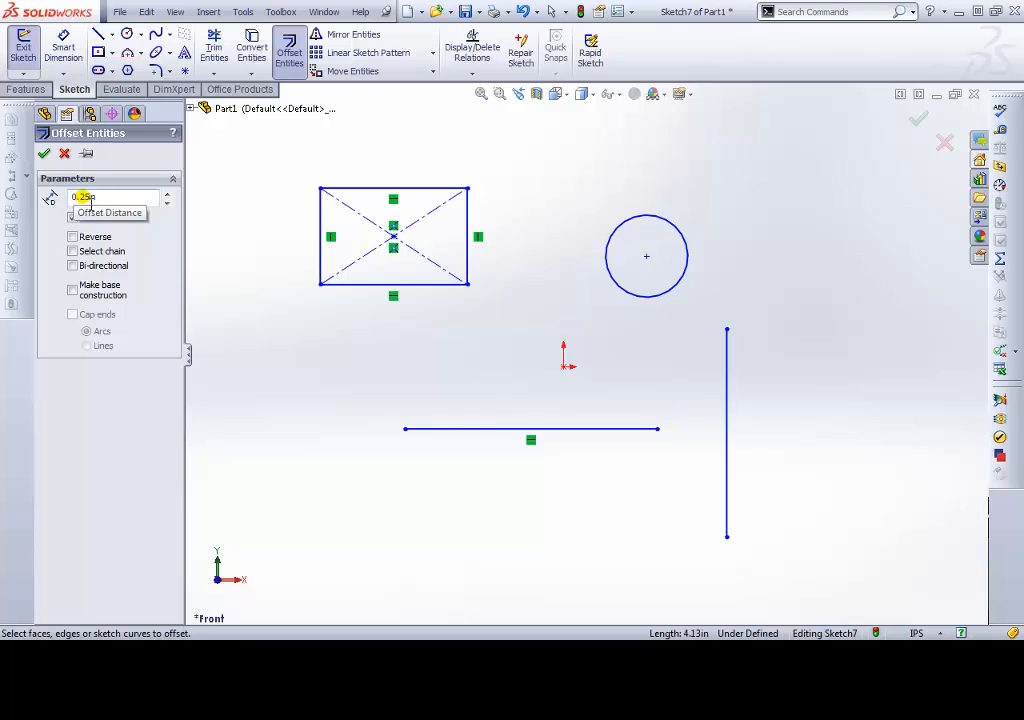
{"action": "left_click", "coordinate": [729, 434]}
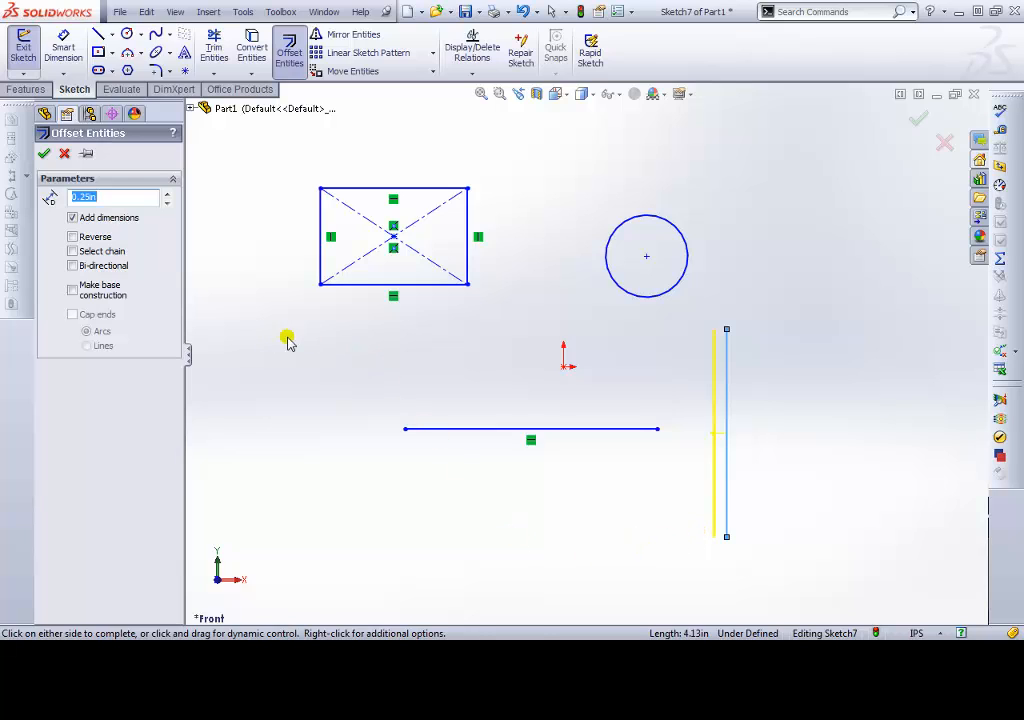
{"action": "left_click", "coordinate": [72, 266]}
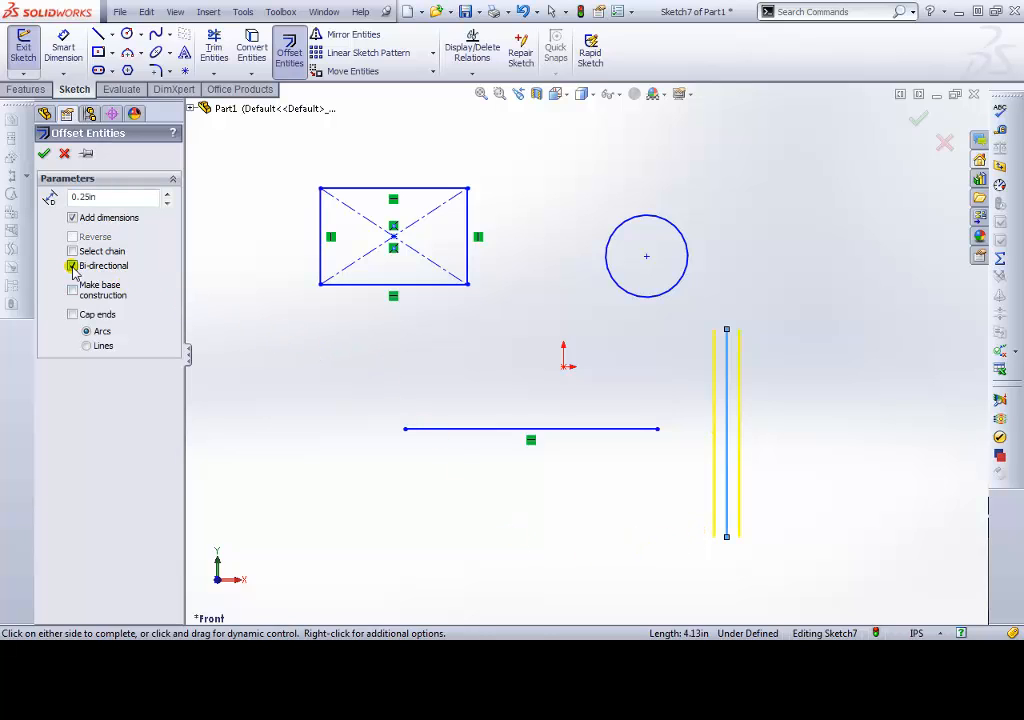
{"action": "left_click", "coordinate": [72, 266]}
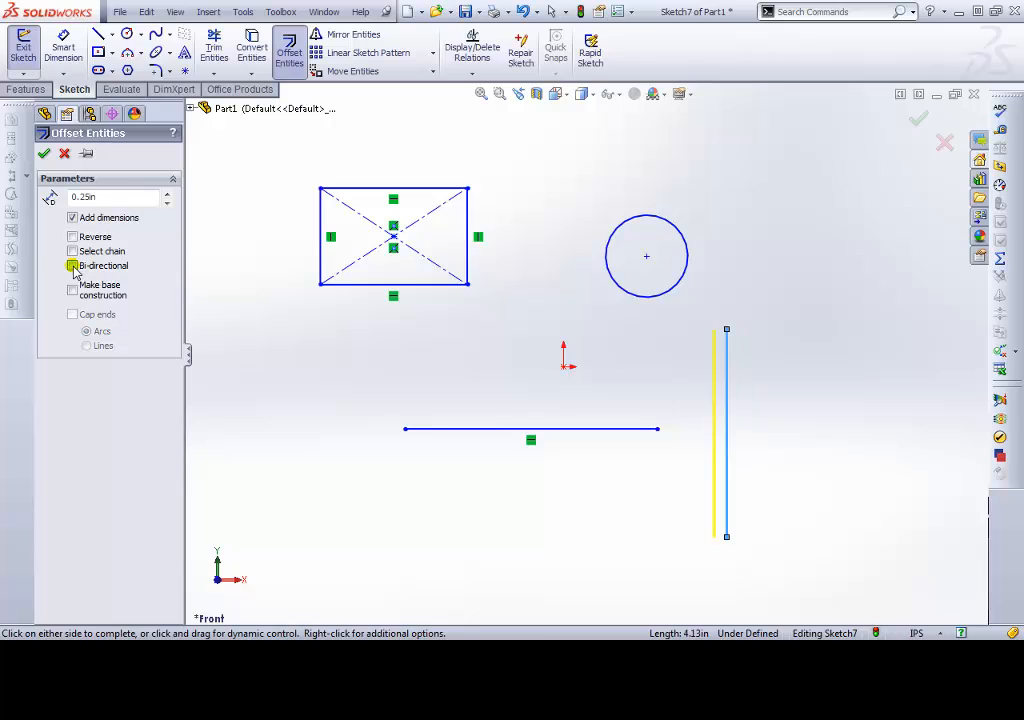
{"action": "left_click", "coordinate": [73, 238]}
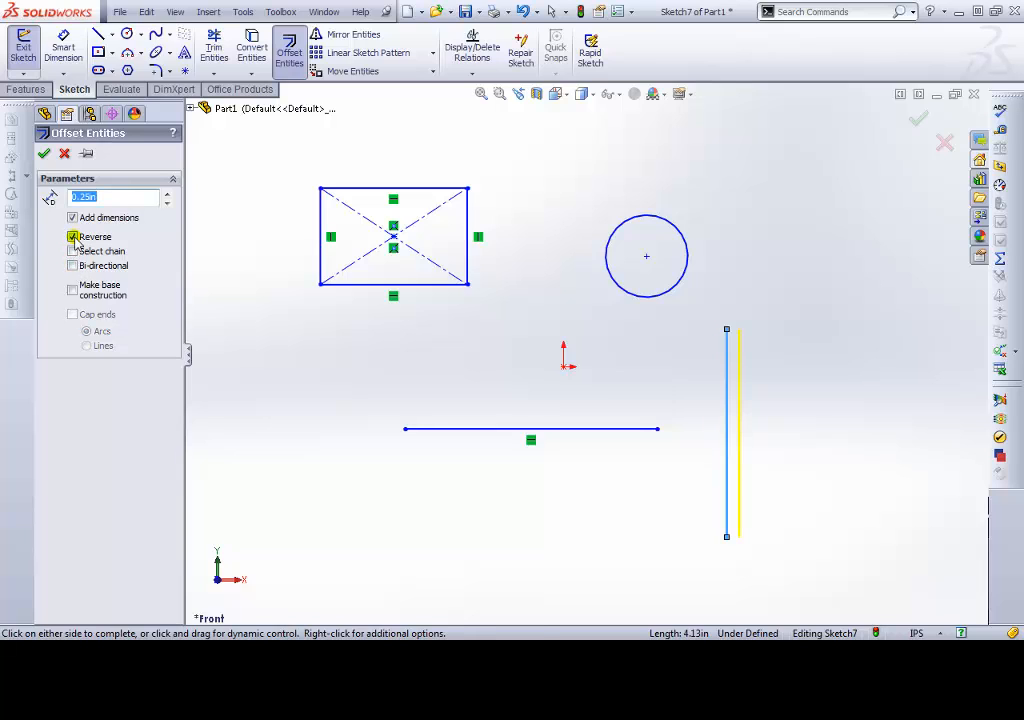
{"action": "left_click", "coordinate": [73, 238]}
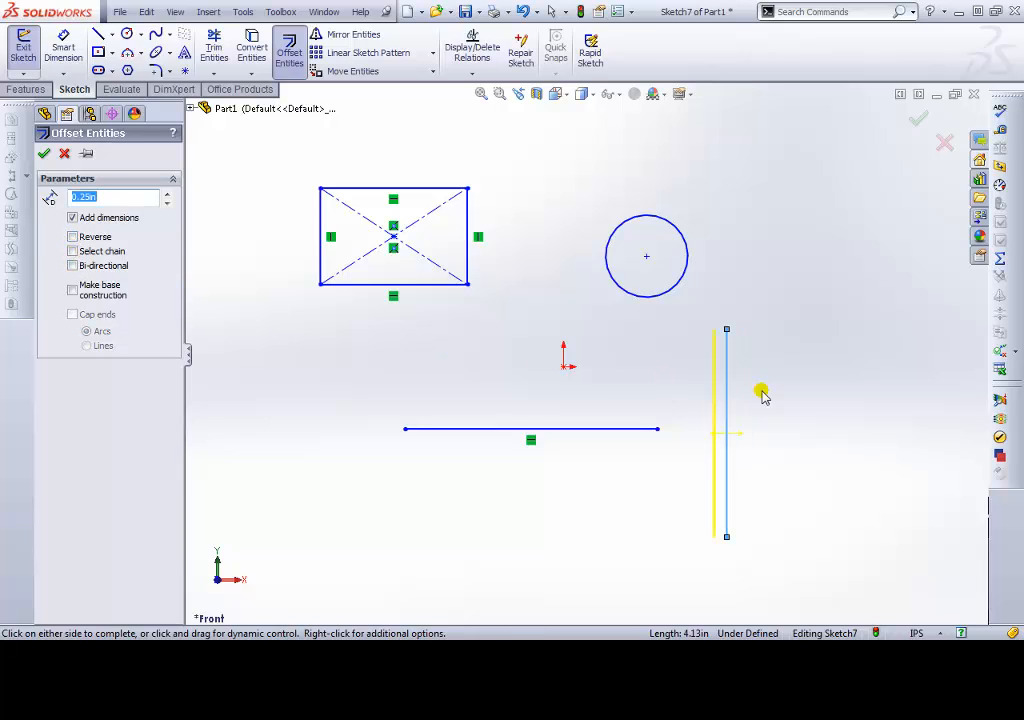
{"action": "left_click", "coordinate": [44, 154]}
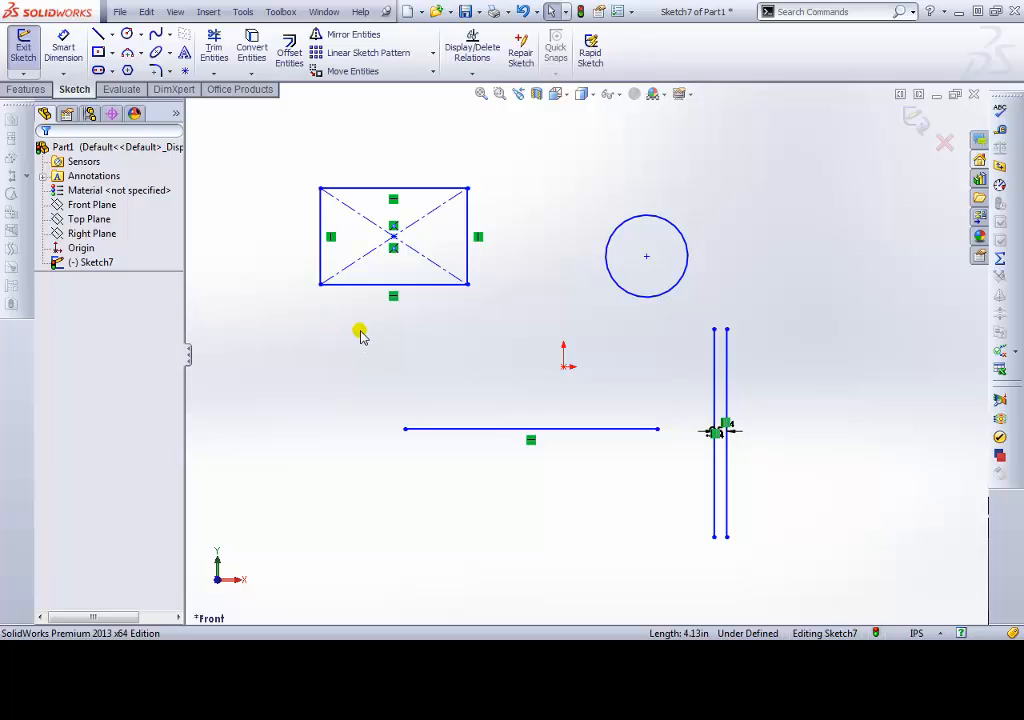
Offset the whole rectangle chain by 0.25 in bi-directionally, turning the base rectangle into construction geometry
{"action": "left_click", "coordinate": [289, 50]}
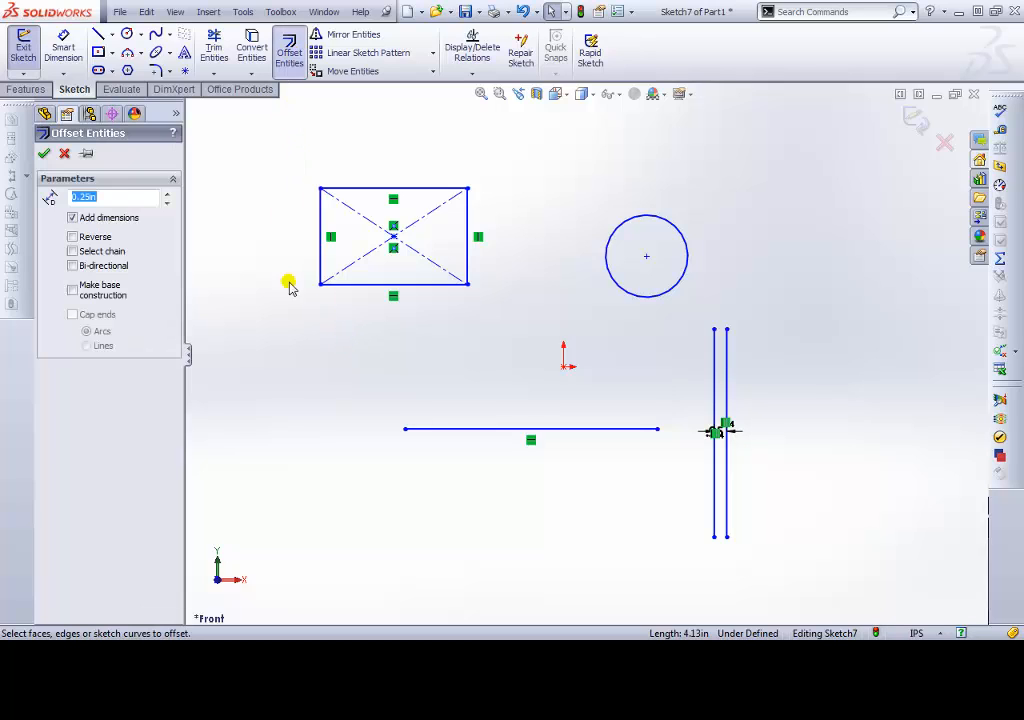
{"action": "left_click", "coordinate": [355, 285]}
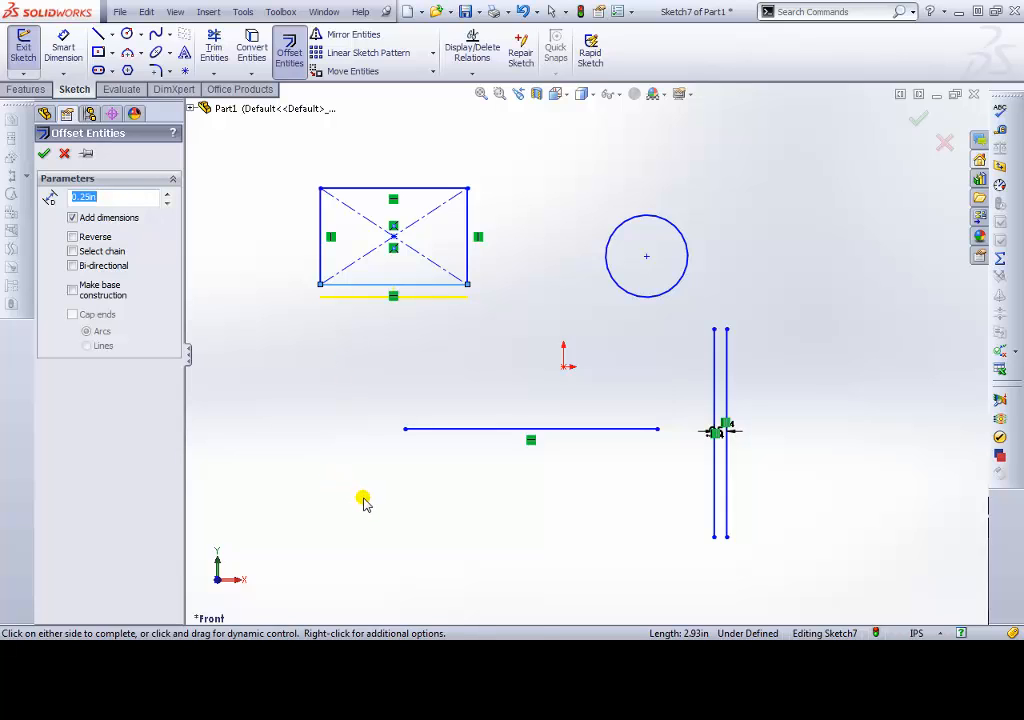
{"action": "left_click", "coordinate": [73, 266]}
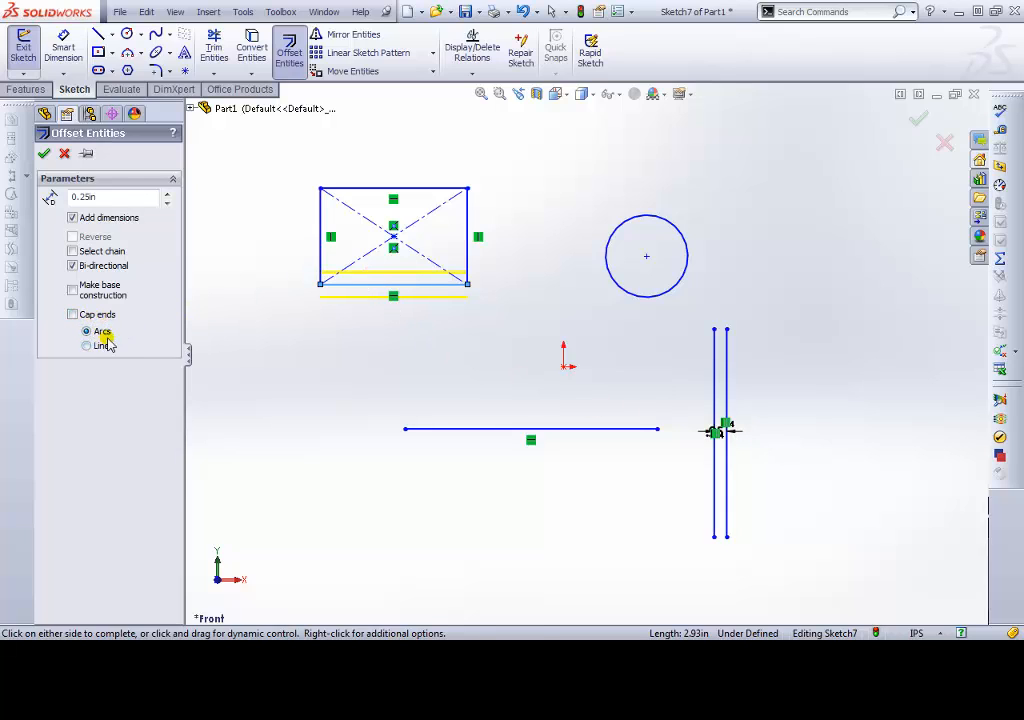
{"action": "left_click", "coordinate": [73, 266]}
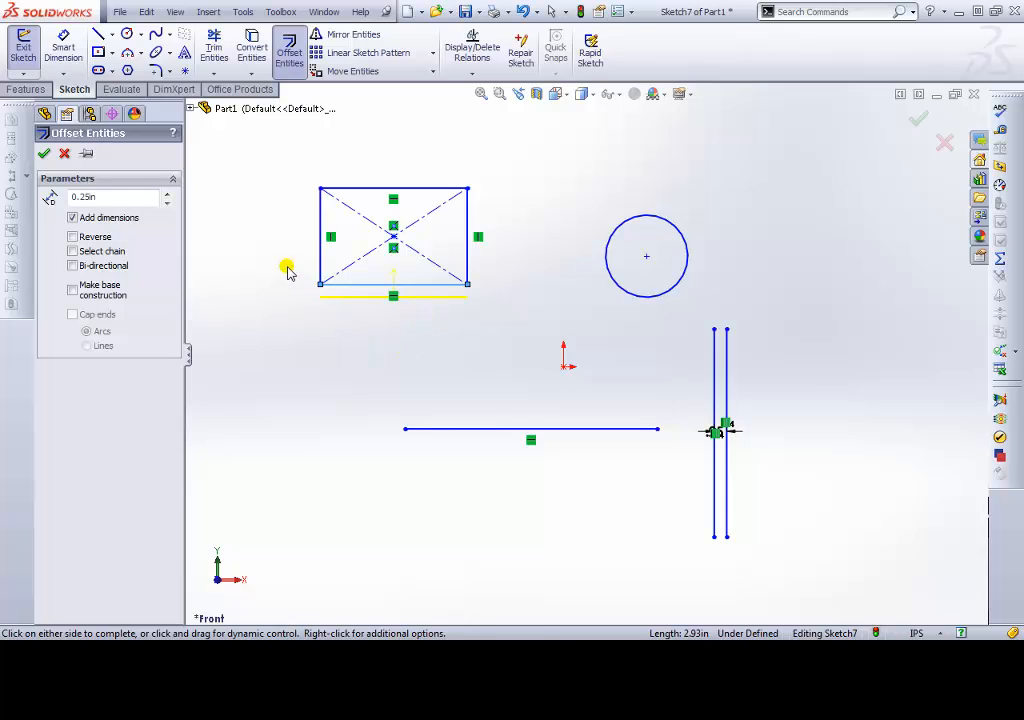
{"action": "left_click", "coordinate": [72, 252]}
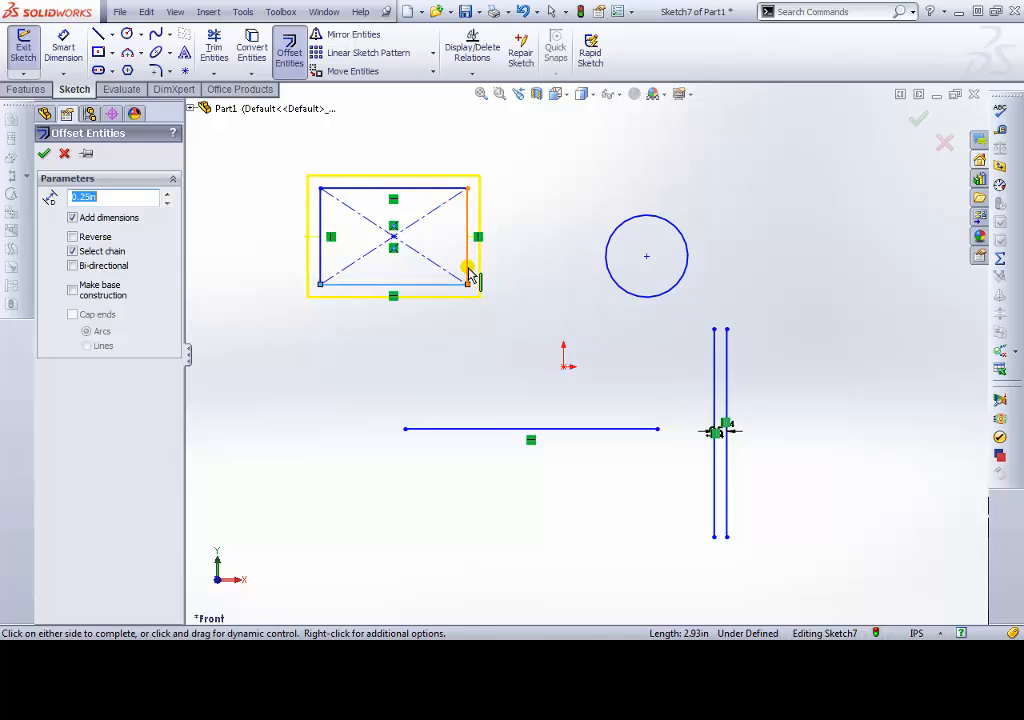
{"action": "left_click", "coordinate": [73, 266]}
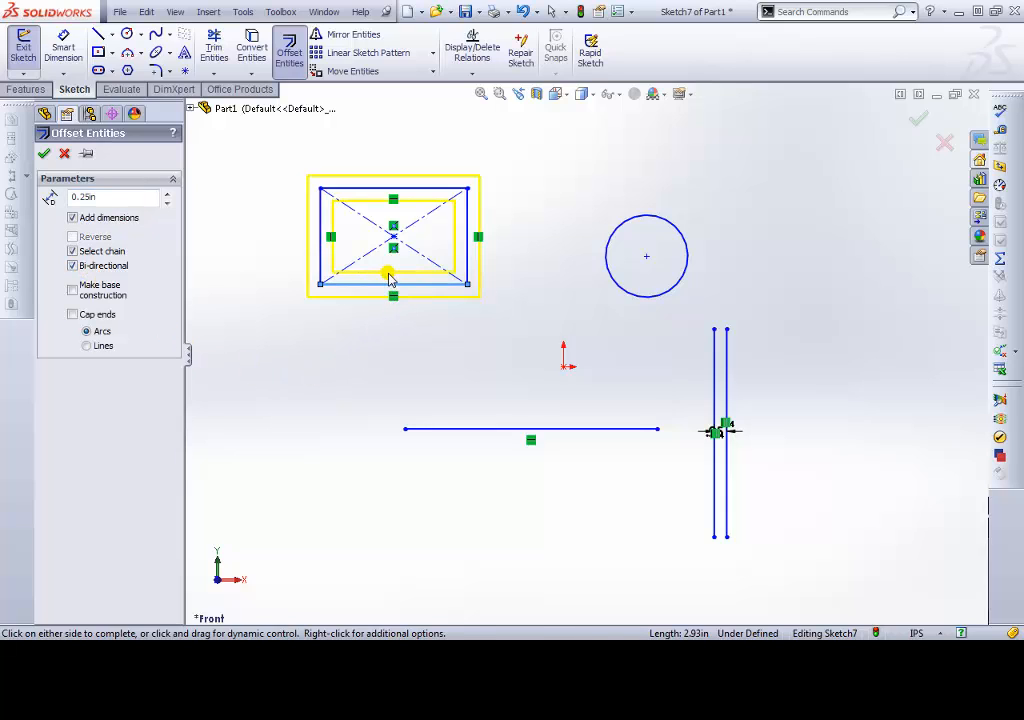
{"action": "left_click", "coordinate": [72, 290]}
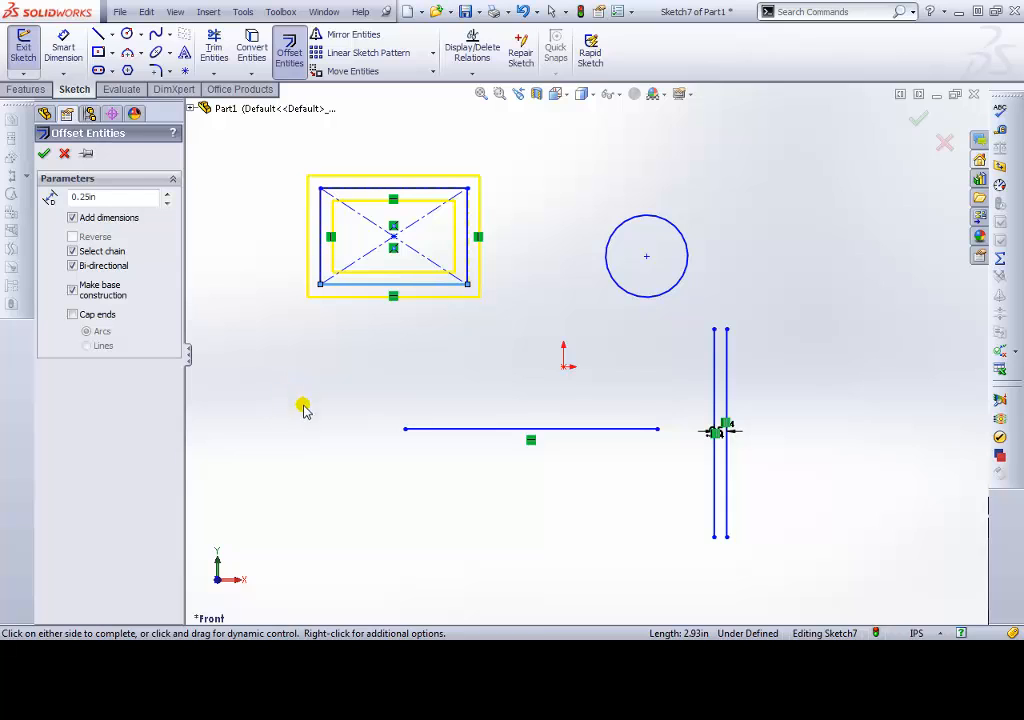
{"action": "left_click", "coordinate": [43, 153]}
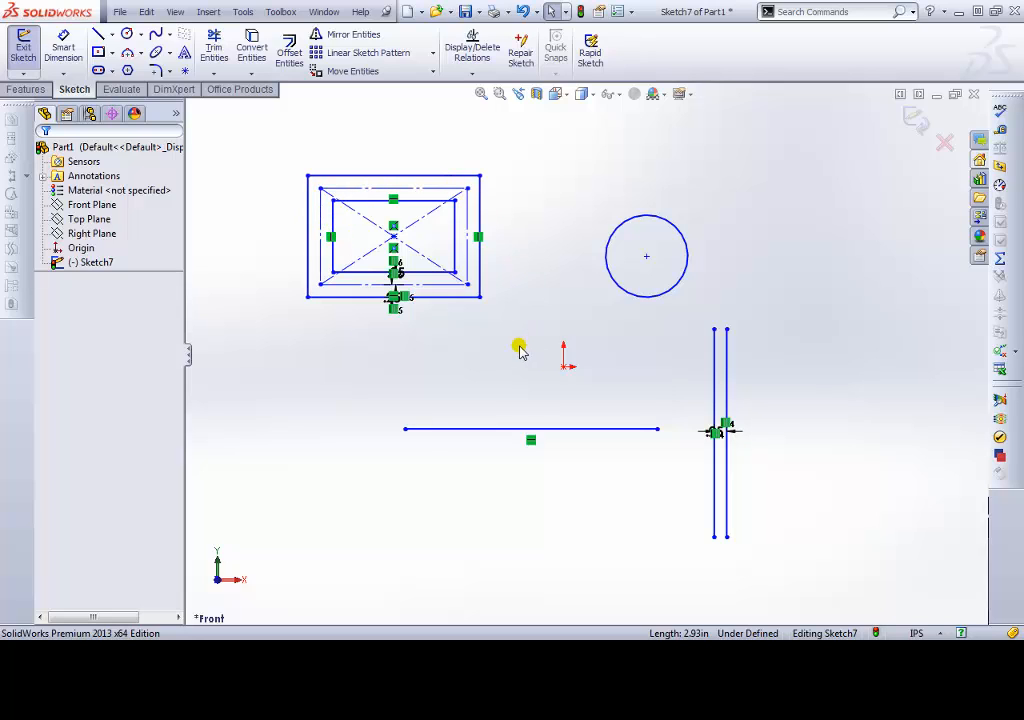
Offset the horizontal line by 0.25 in bi-directionally with arc end caps, after trying line caps, keeping the base line as construction geometry
{"action": "left_click", "coordinate": [289, 50]}
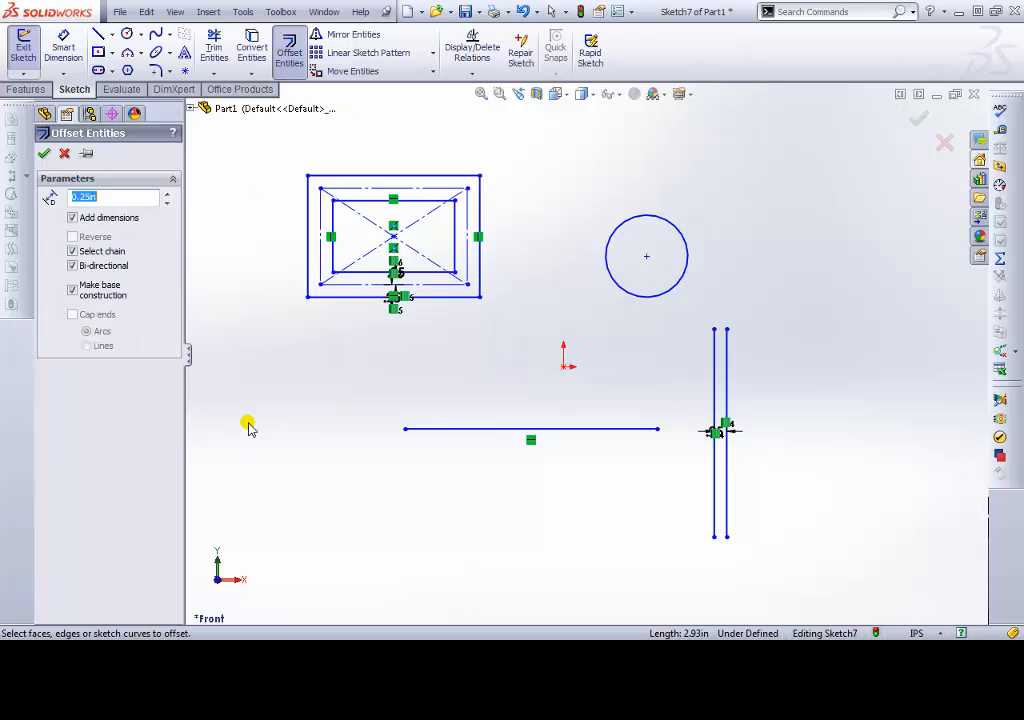
{"action": "left_click", "coordinate": [459, 430]}
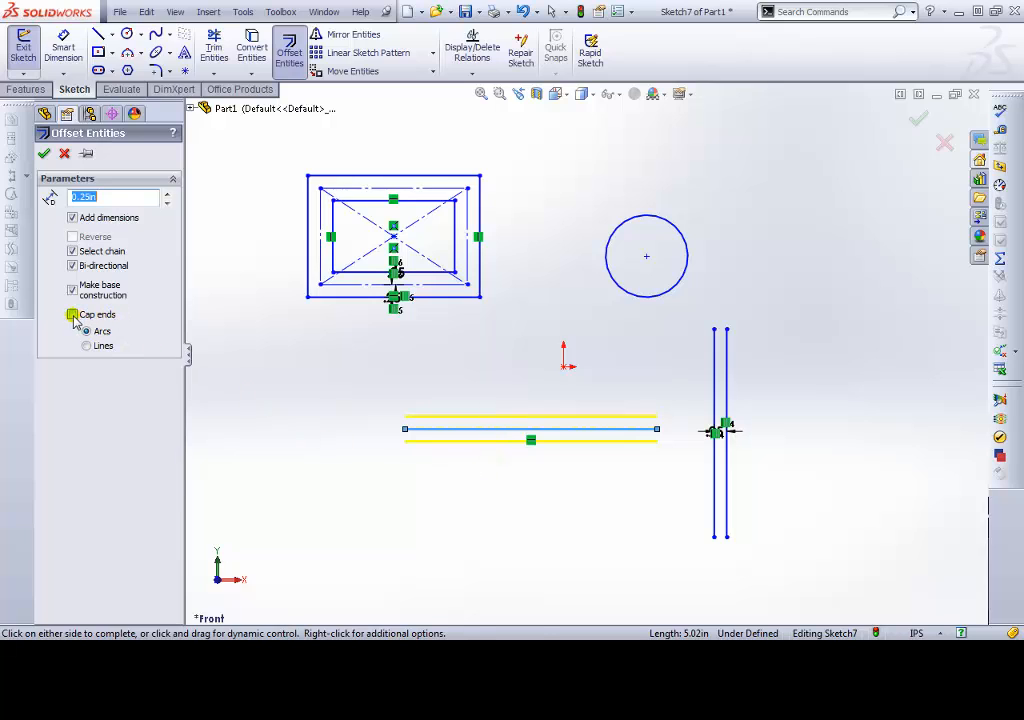
{"action": "left_click", "coordinate": [73, 316]}
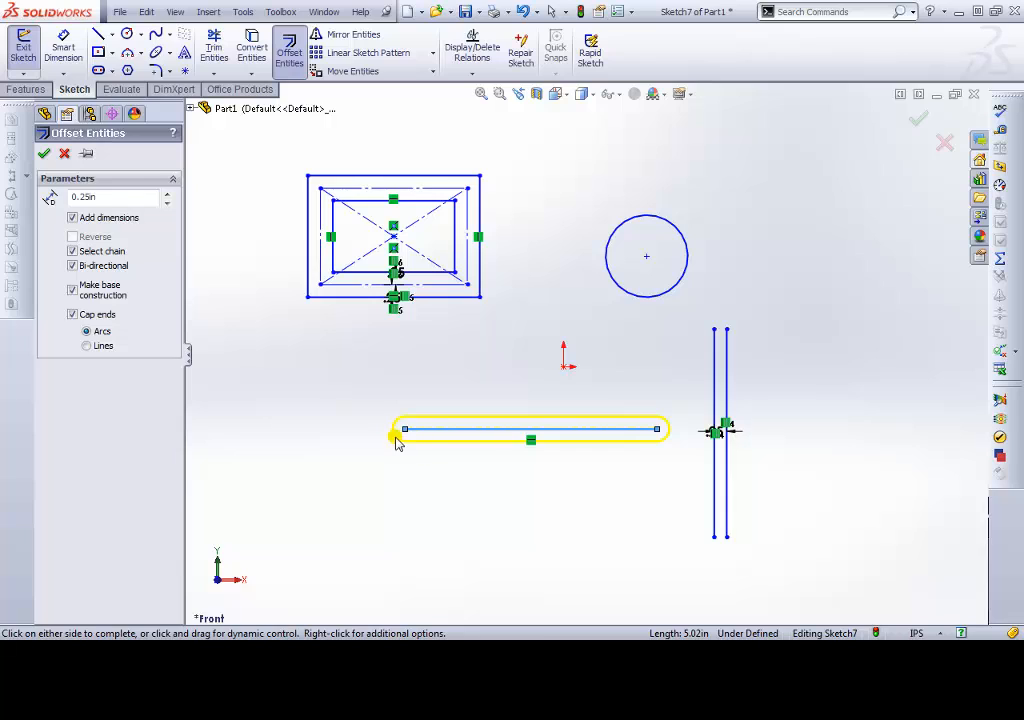
{"action": "left_click", "coordinate": [87, 346]}
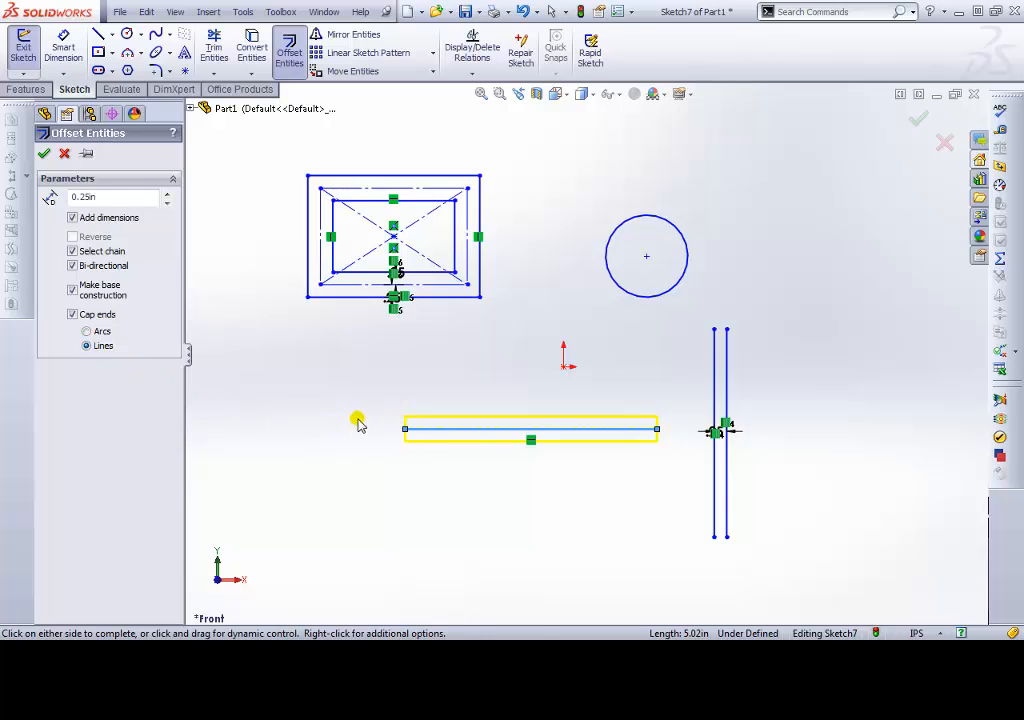
{"action": "left_click", "coordinate": [87, 331]}
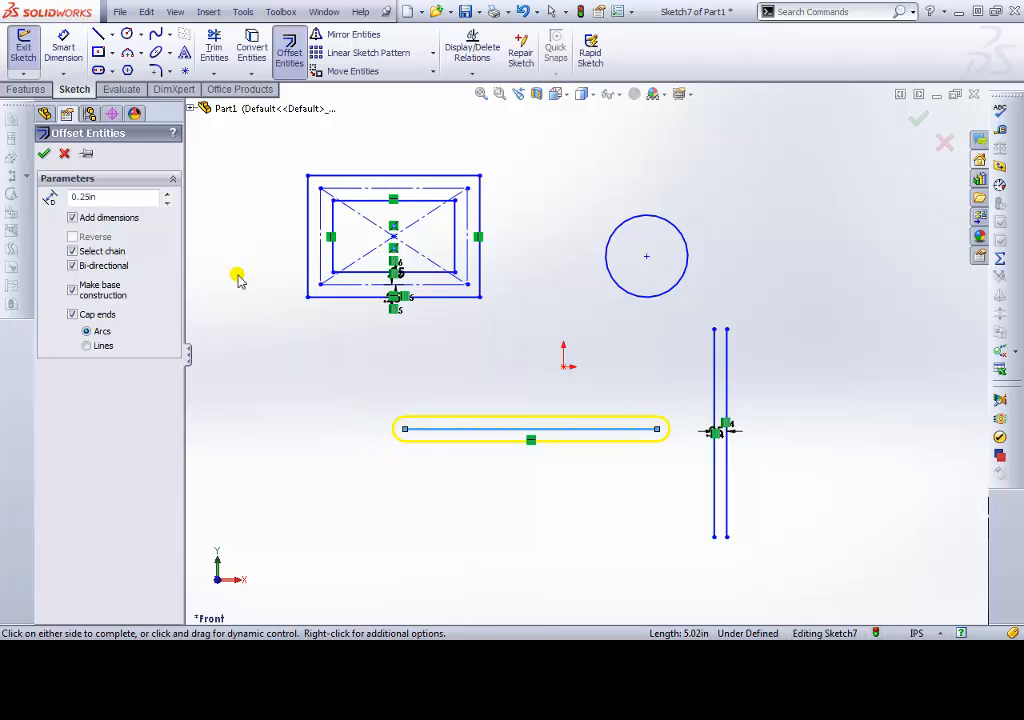
{"action": "left_click", "coordinate": [44, 154]}
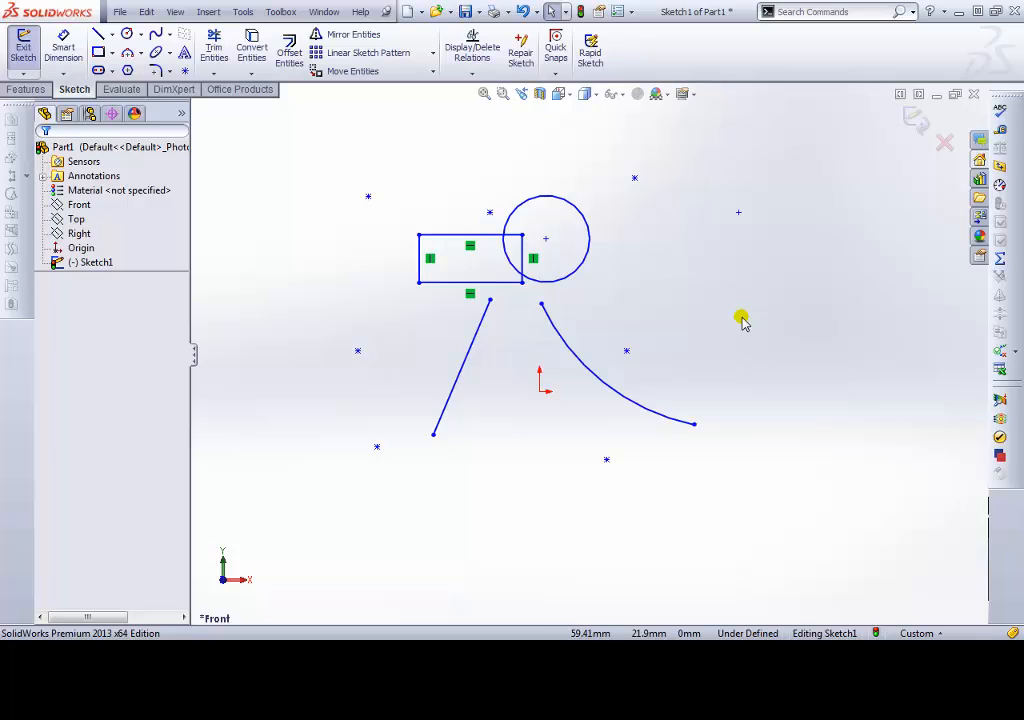
Select single sketch entities, select the rectangle's upper edge, slanted line, arc and circle together, and clear the selection
{"action": "left_click", "coordinate": [634, 178]}
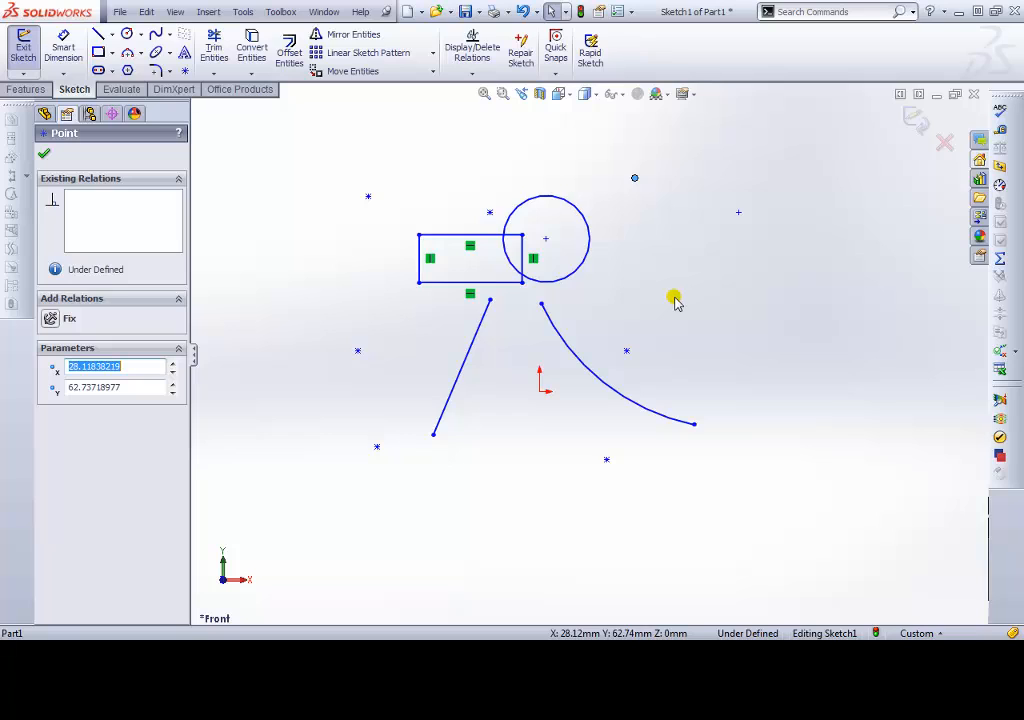
{"action": "left_click", "coordinate": [588, 233]}
{"action": "left_click", "coordinate": [487, 236]}
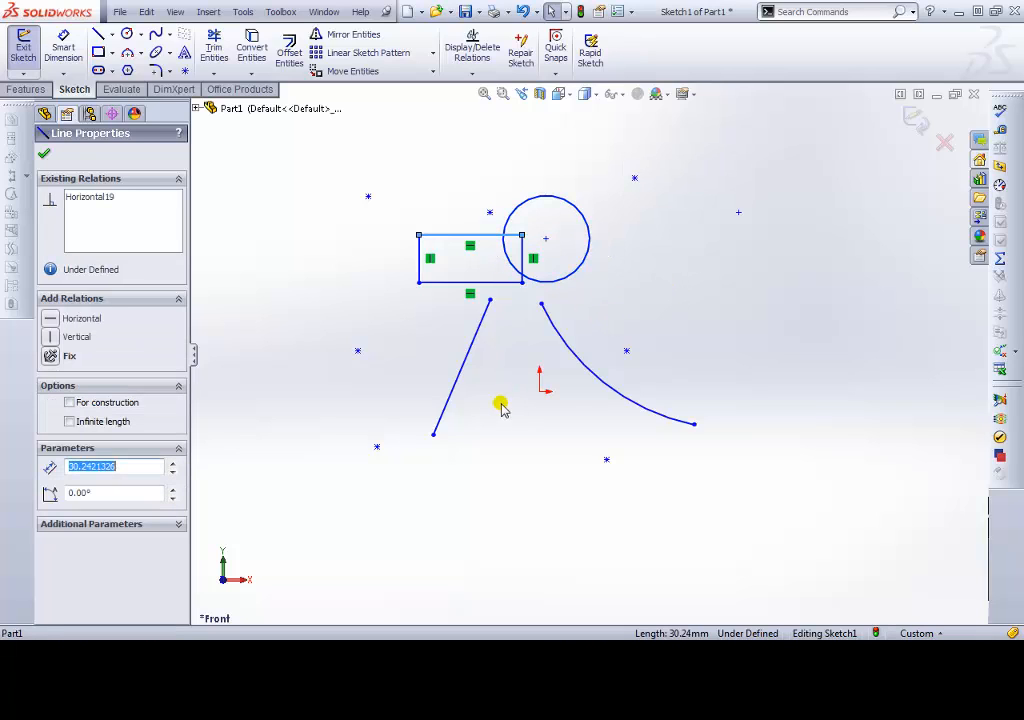
{"action": "left_click", "coordinate": [480, 340], "text": "ctrl"}
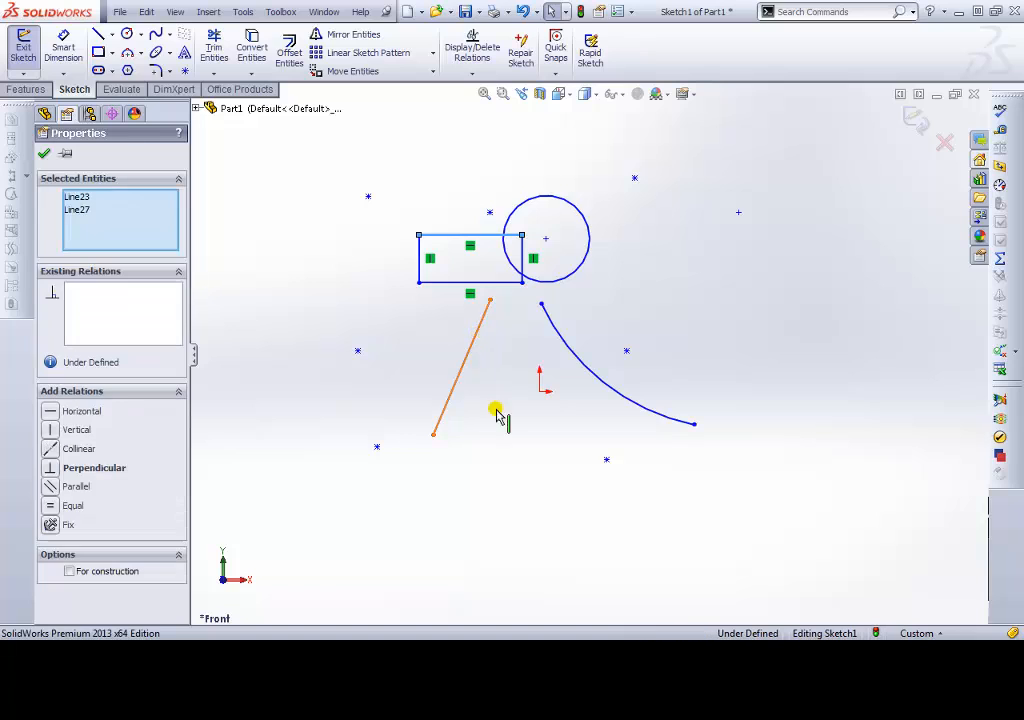
{"action": "left_click", "coordinate": [563, 348], "text": "ctrl"}
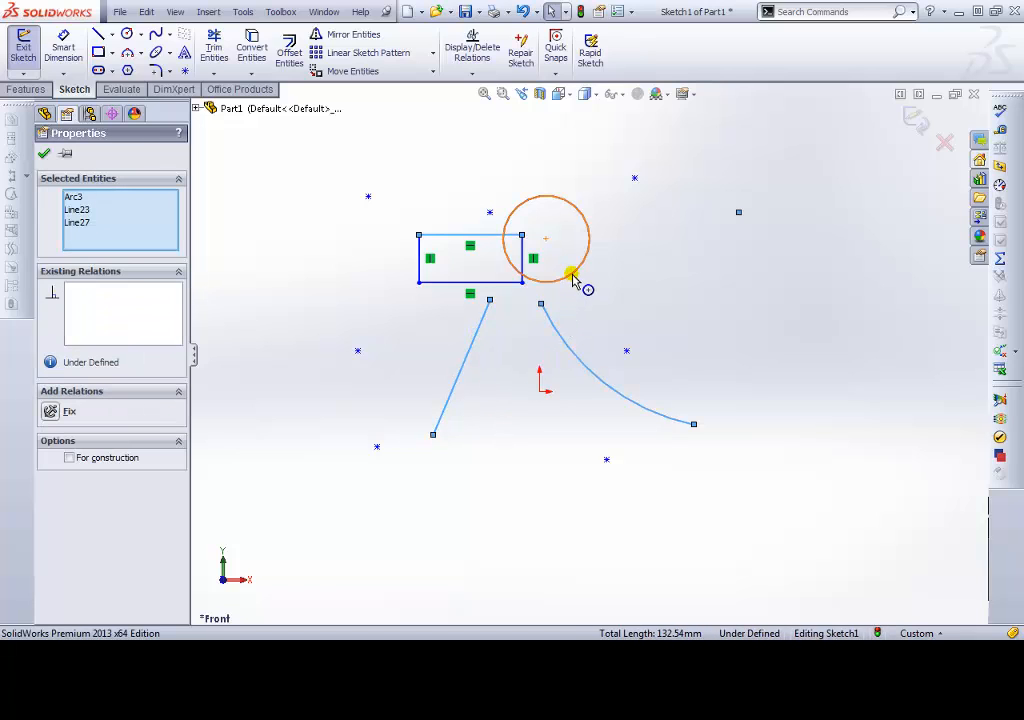
{"action": "left_click", "coordinate": [575, 276], "text": "ctrl"}
{"action": "key", "text": "Escape"}
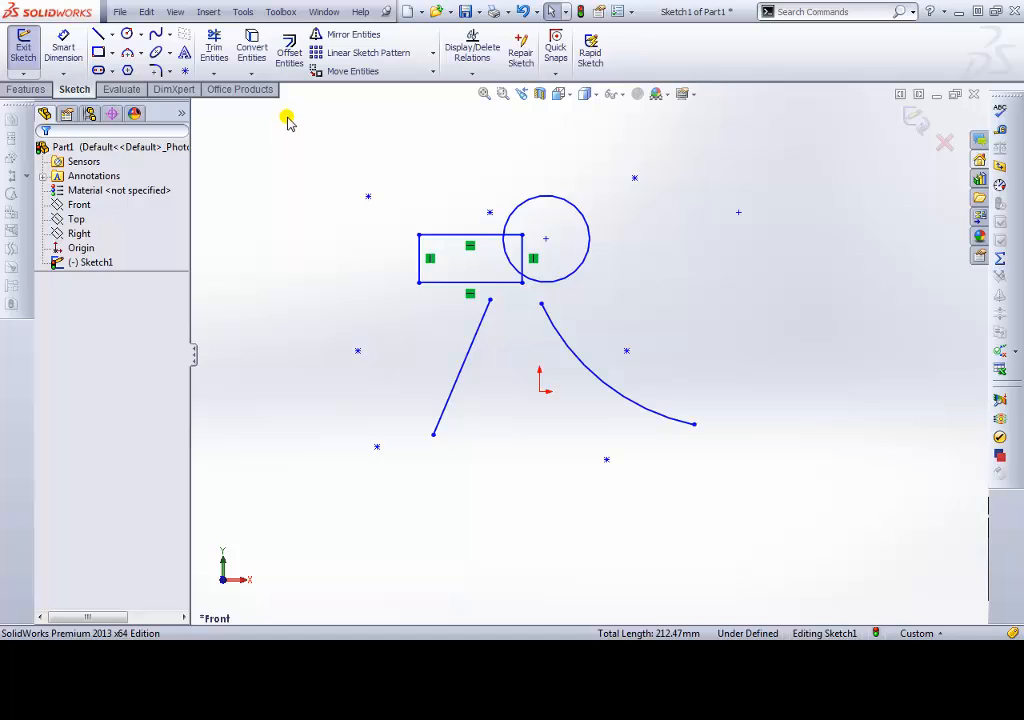
Box-select all sketch entities from upper left to lower right and again from upper right to lower left, clearing each selection
{"action": "mouse_move", "coordinate": [287, 117]}
{"action": "left_mouse_down"}
{"action": "mouse_move", "coordinate": [448, 263]}
{"action": "mouse_move", "coordinate": [800, 532]}
{"action": "left_mouse_up"}
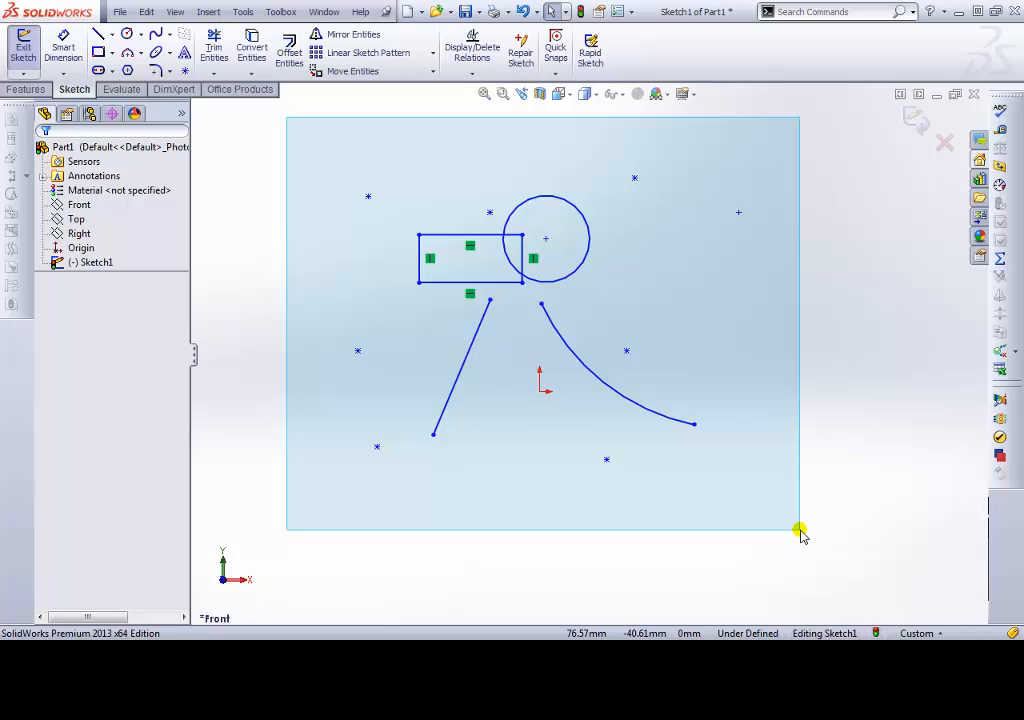
{"action": "left_click_drag", "start_coordinate": [800, 532], "coordinate": [798, 529]}
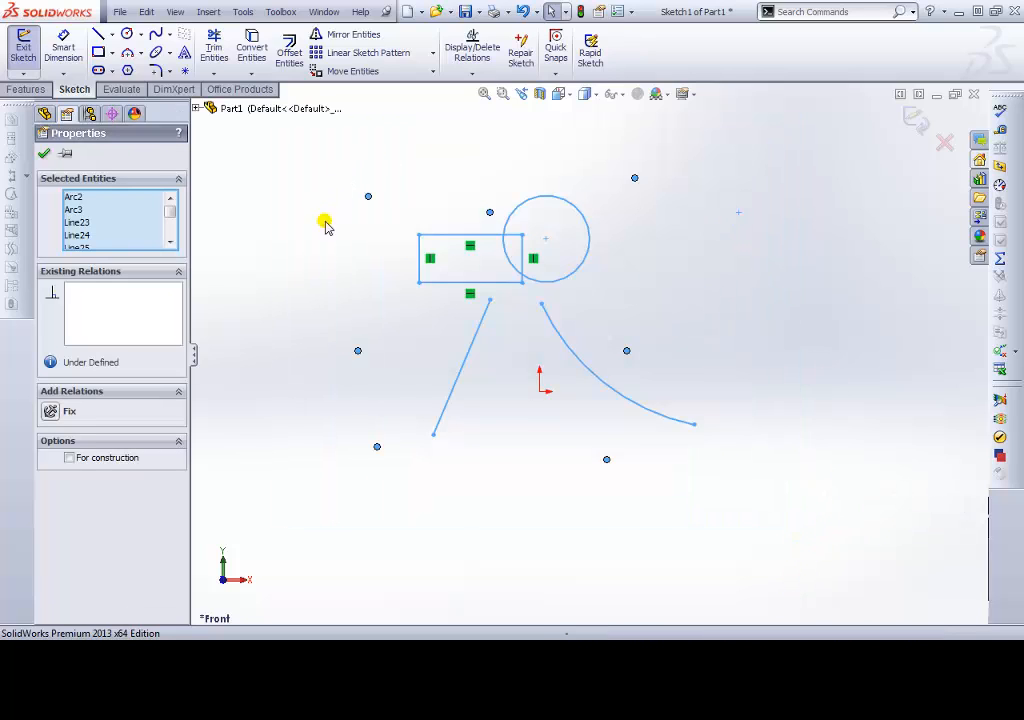
{"action": "left_click", "coordinate": [497, 518]}
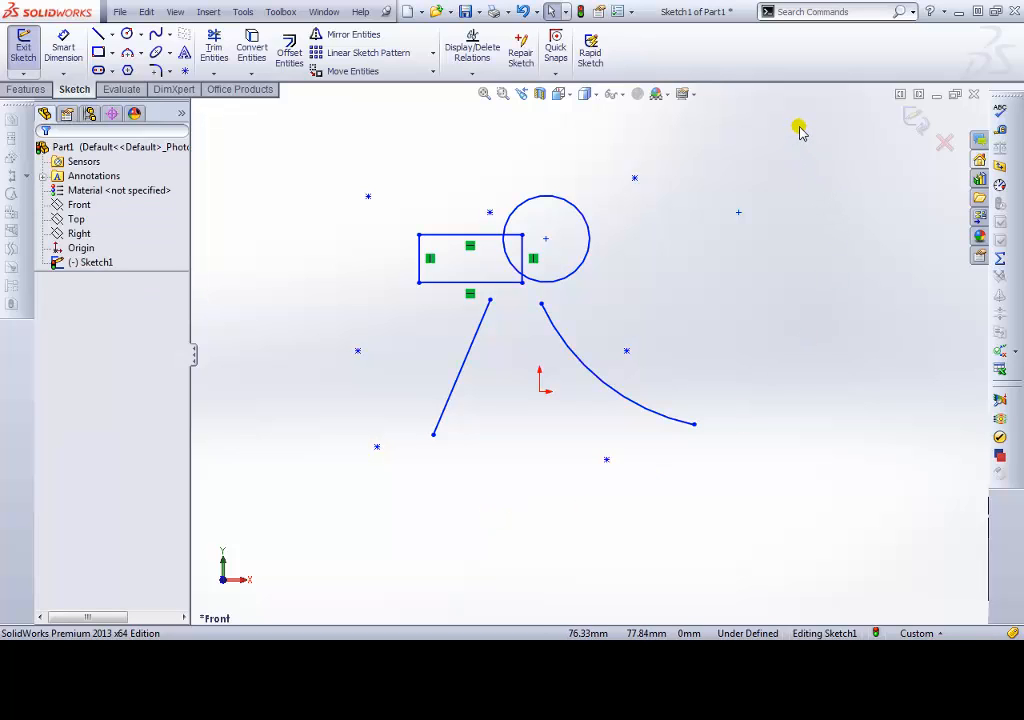
{"action": "mouse_move", "coordinate": [800, 128]}
{"action": "left_mouse_down"}
{"action": "mouse_move", "coordinate": [398, 465]}
{"action": "mouse_move", "coordinate": [304, 512]}
{"action": "mouse_move", "coordinate": [281, 542]}
{"action": "mouse_move", "coordinate": [249, 530]}
{"action": "mouse_move", "coordinate": [297, 496]}
{"action": "mouse_move", "coordinate": [321, 514]}
{"action": "mouse_move", "coordinate": [286, 533]}
{"action": "mouse_move", "coordinate": [318, 507]}
{"action": "mouse_move", "coordinate": [306, 516]}
{"action": "left_mouse_up"}
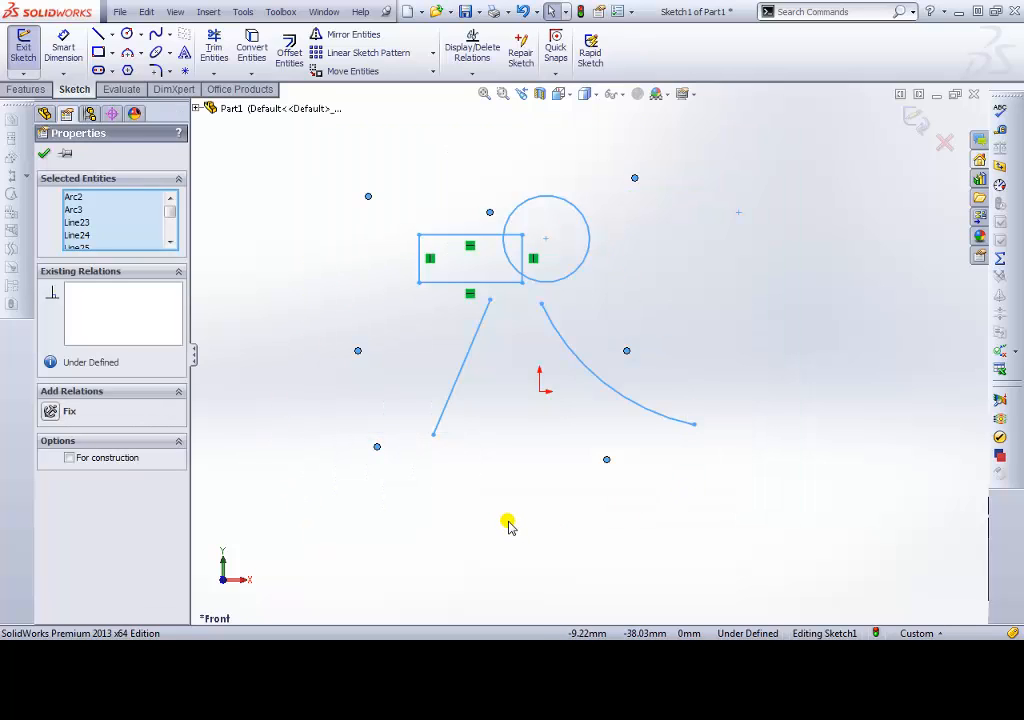
{"action": "key", "text": "Escape"}
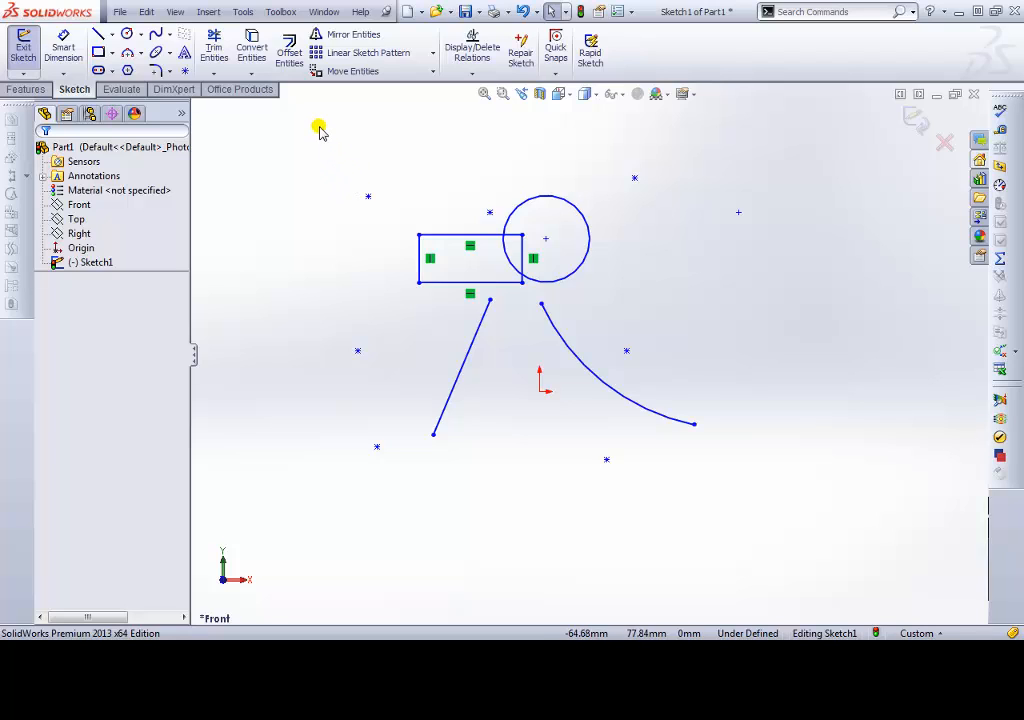
Box-select the two points above the rectangle with an enclosing window, and reselect the same area with a crossing window from lower right to upper left
{"action": "left_click_drag", "start_coordinate": [318, 127], "coordinate": [516, 258]}
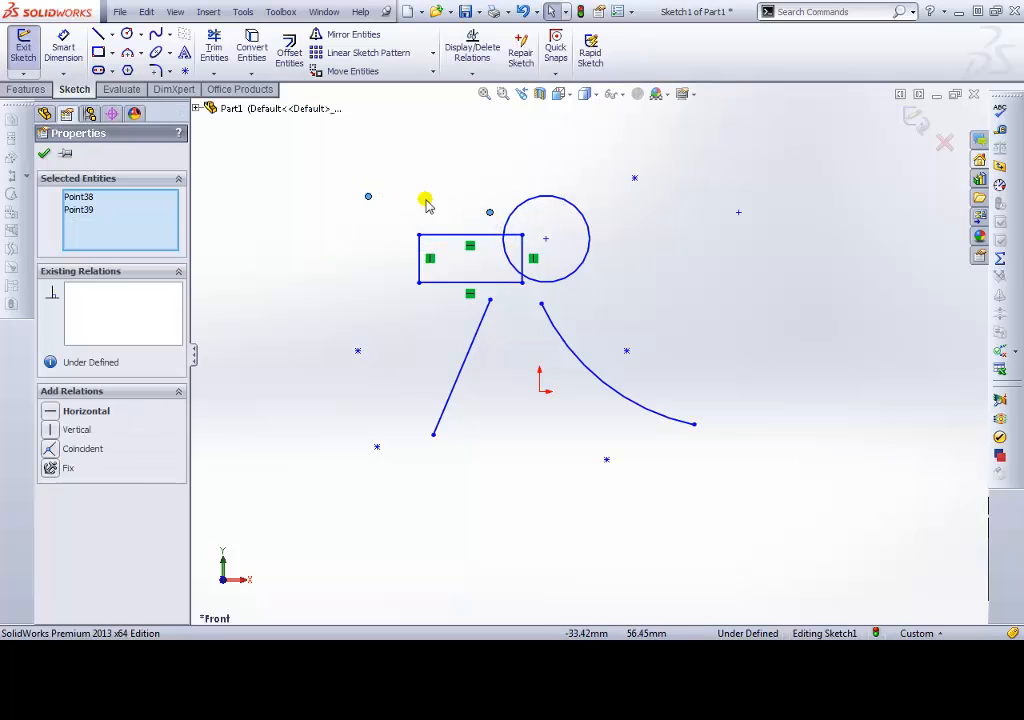
{"action": "left_click", "coordinate": [482, 204]}
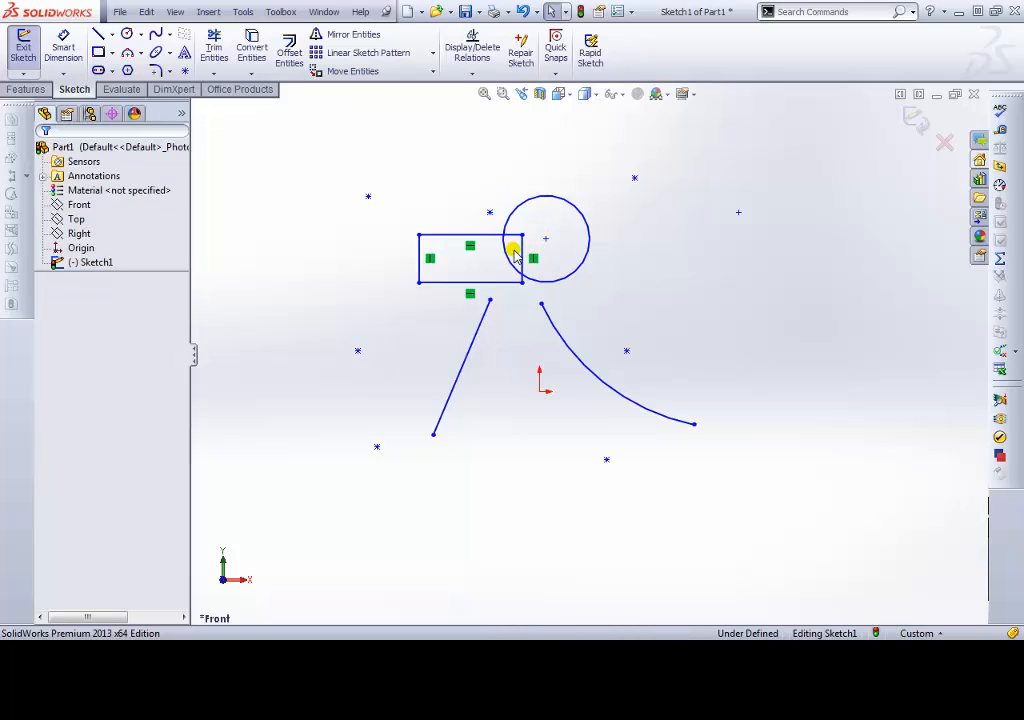
{"action": "left_click_drag", "start_coordinate": [514, 249], "coordinate": [309, 138]}
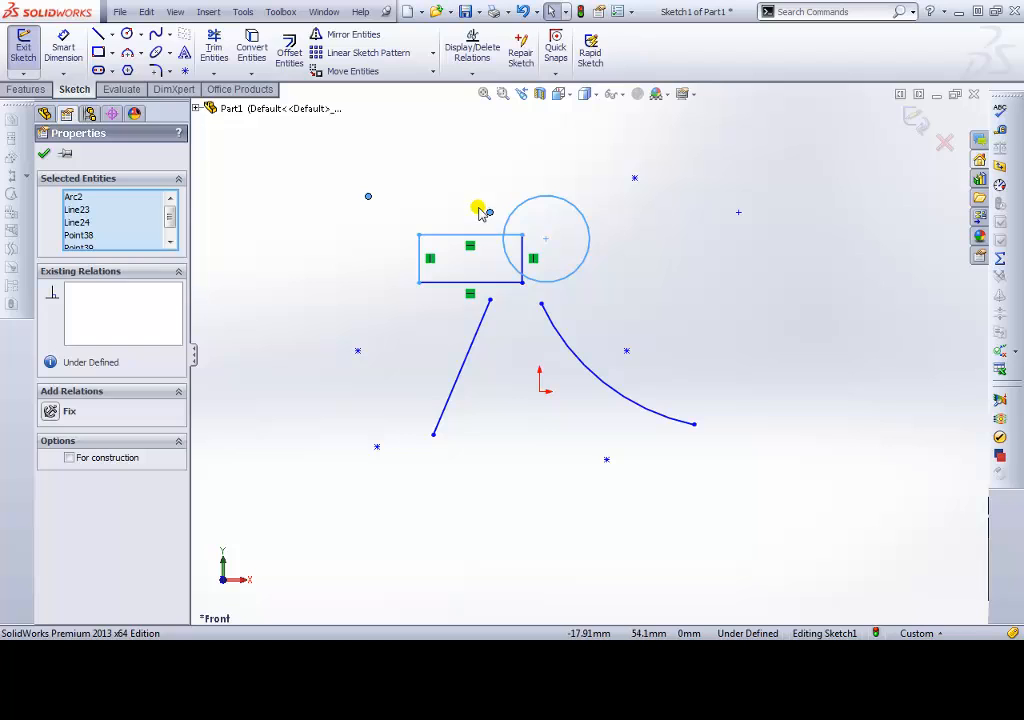
Window-select the rectangle, circle and two upper points from upper left, then crossing-select the circle area from upper right, clearing each selection
{"action": "key", "text": "Escape"}
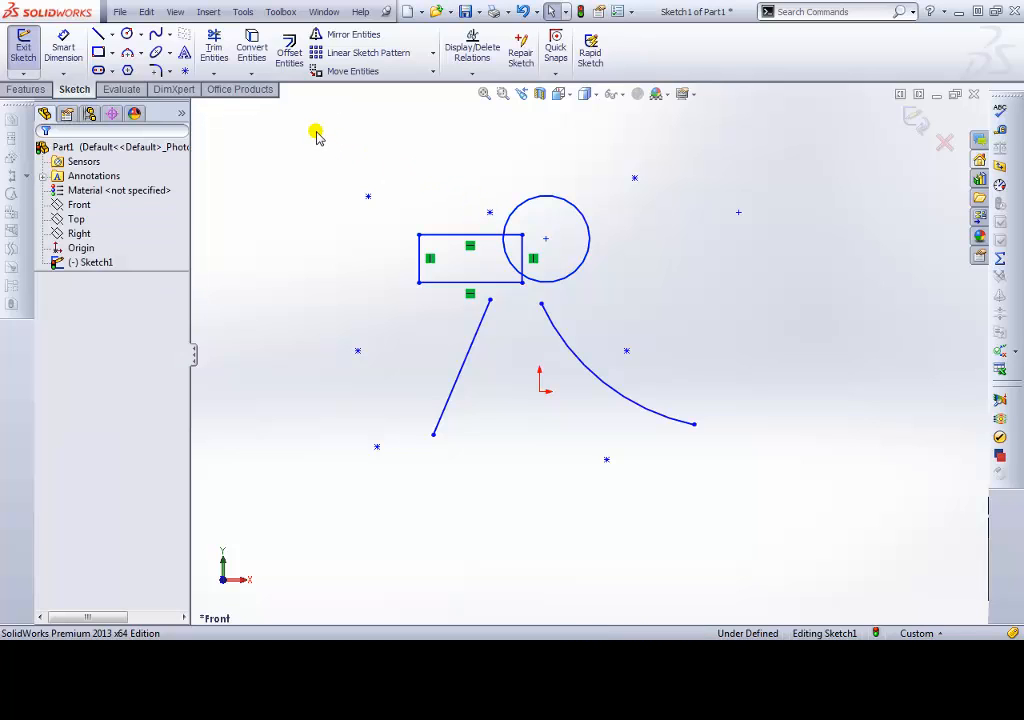
{"action": "left_click_drag", "start_coordinate": [315, 131], "coordinate": [619, 297]}
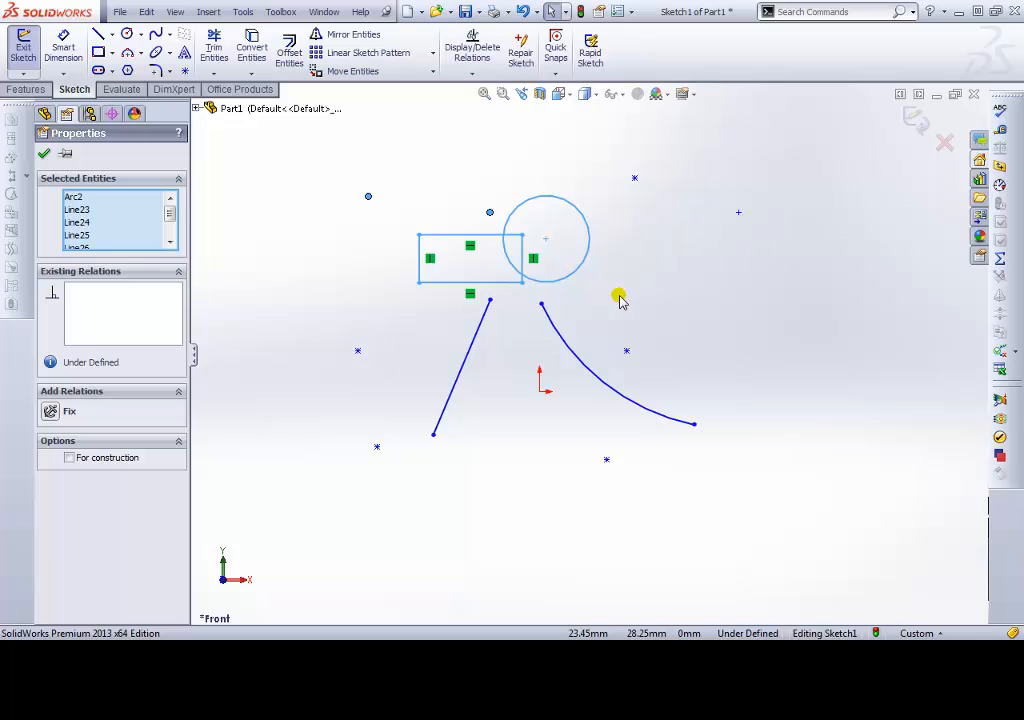
{"action": "left_click", "coordinate": [808, 131]}
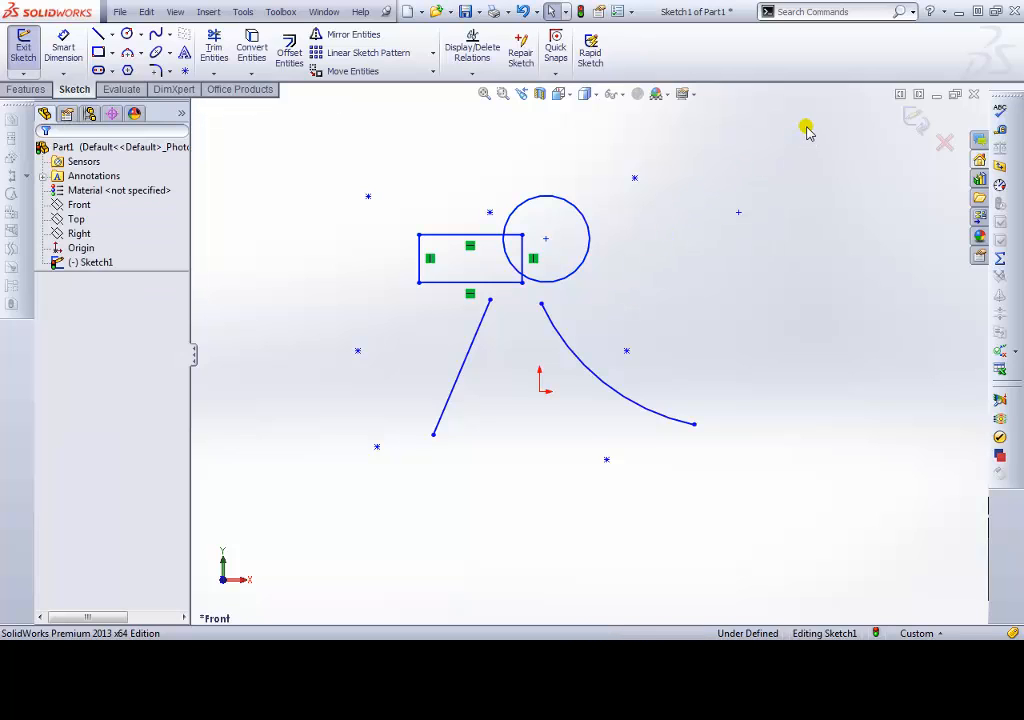
{"action": "left_click_drag", "start_coordinate": [806, 127], "coordinate": [455, 270]}
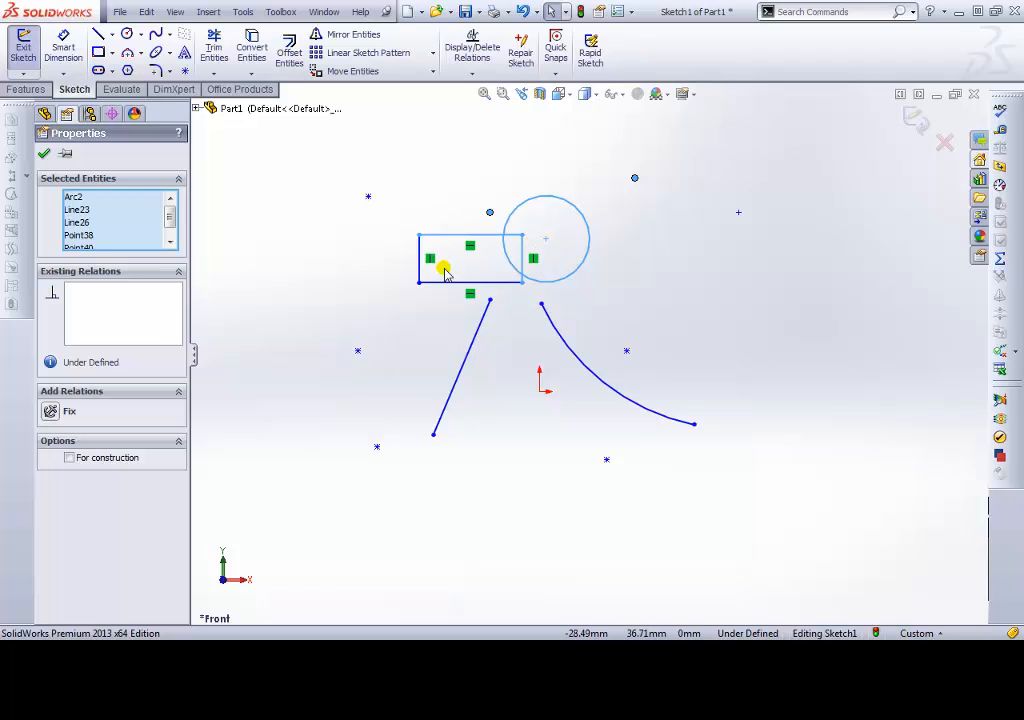
{"action": "key", "text": "Escape"}
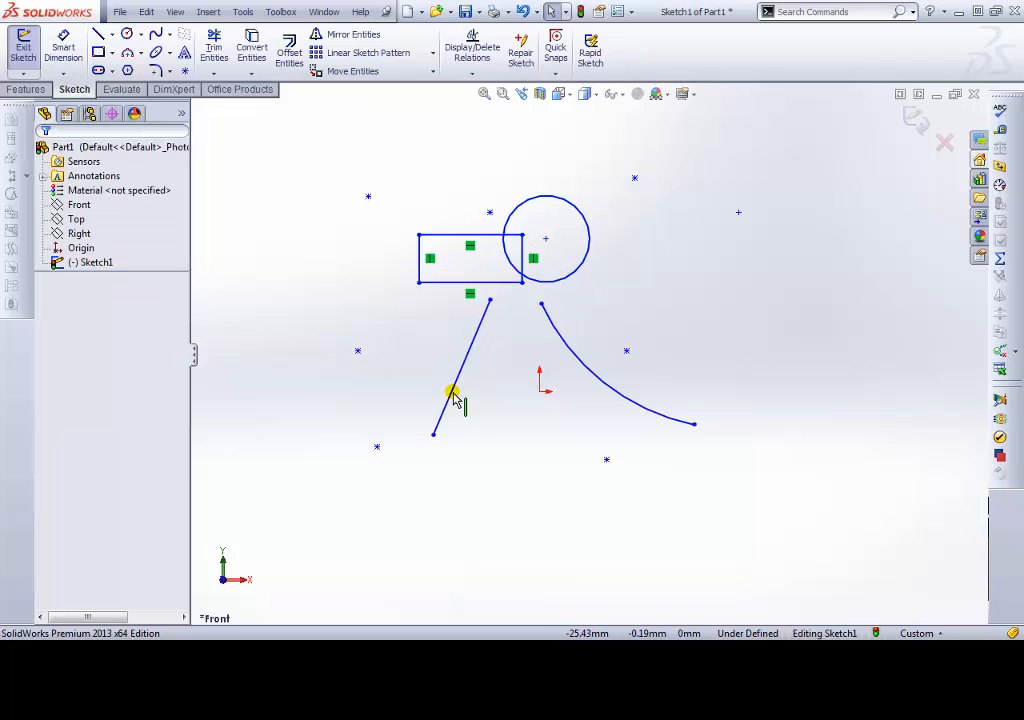
Select all seven standalone sketch points one by one as a multiple selection, and clear the selection
{"action": "left_click_drag", "start_coordinate": [368, 196], "coordinate": [387, 209]}
{"action": "left_click", "coordinate": [368, 196]}
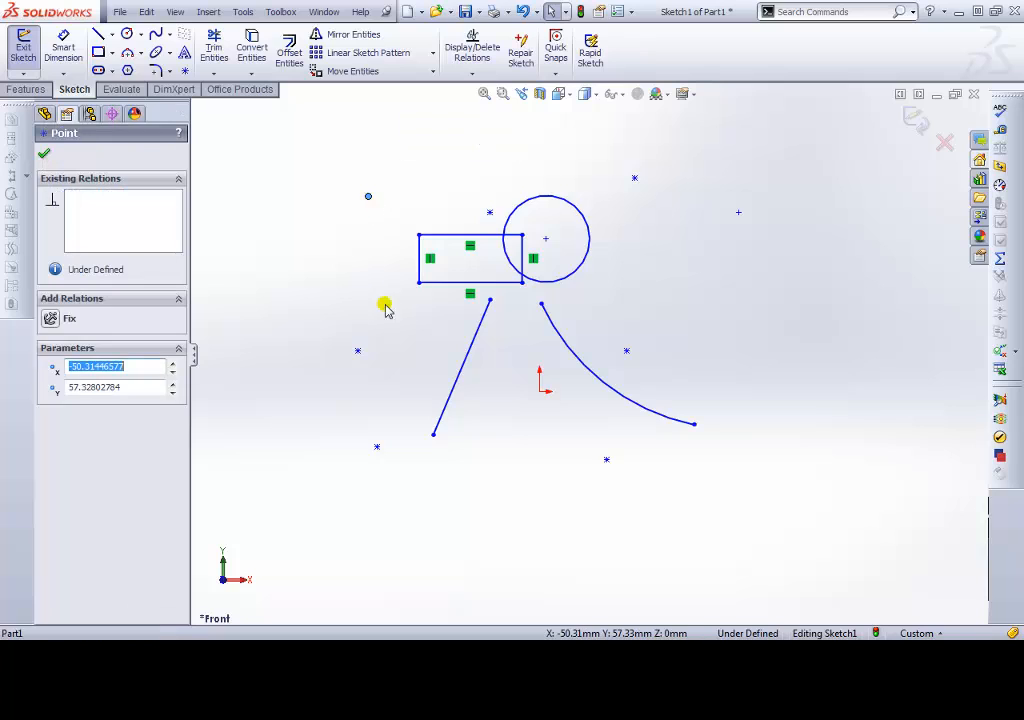
{"action": "left_click", "coordinate": [358, 351], "text": "ctrl"}
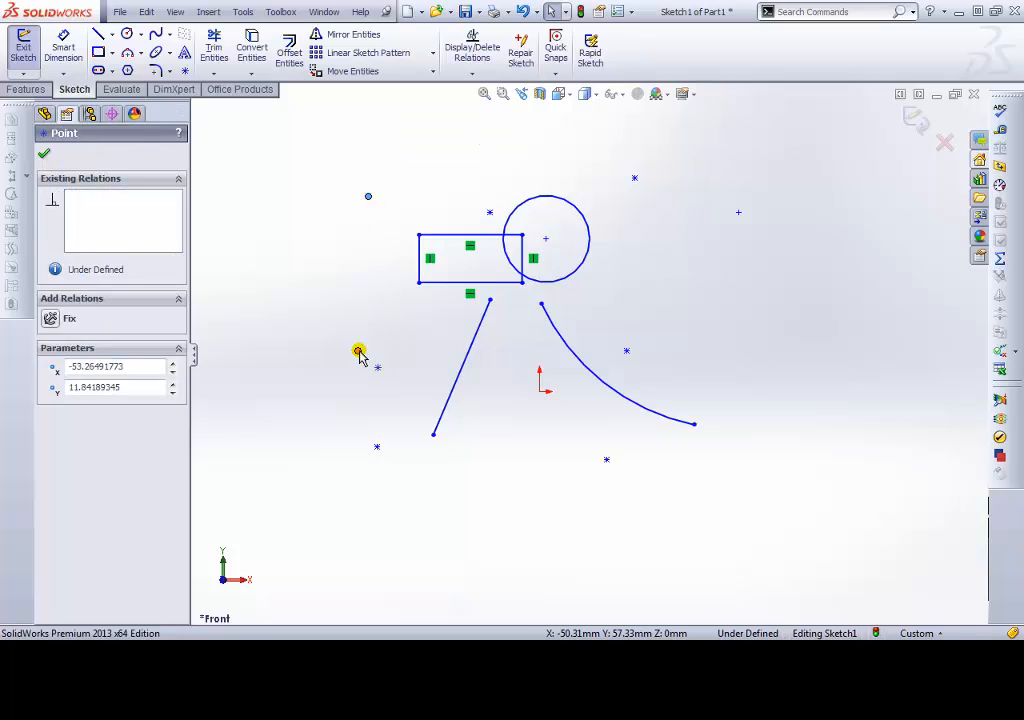
{"action": "left_click", "coordinate": [379, 444], "text": "ctrl"}
{"action": "left_click", "coordinate": [606, 457], "text": "ctrl"}
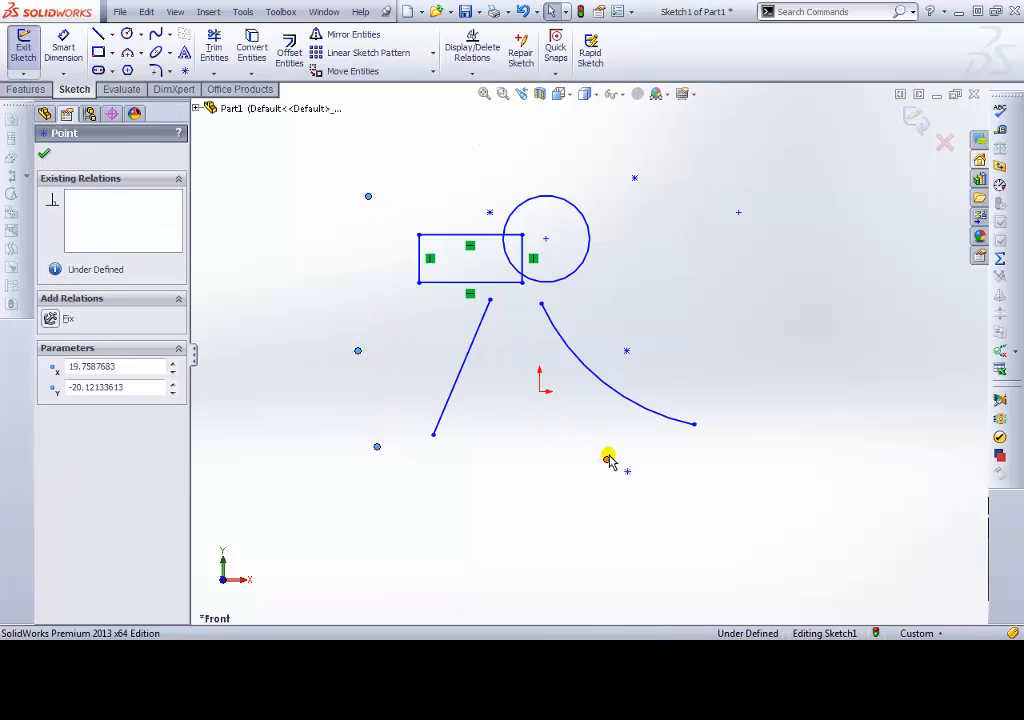
{"action": "left_click", "coordinate": [626, 351], "text": "ctrl"}
{"action": "left_click", "coordinate": [634, 178], "text": "ctrl"}
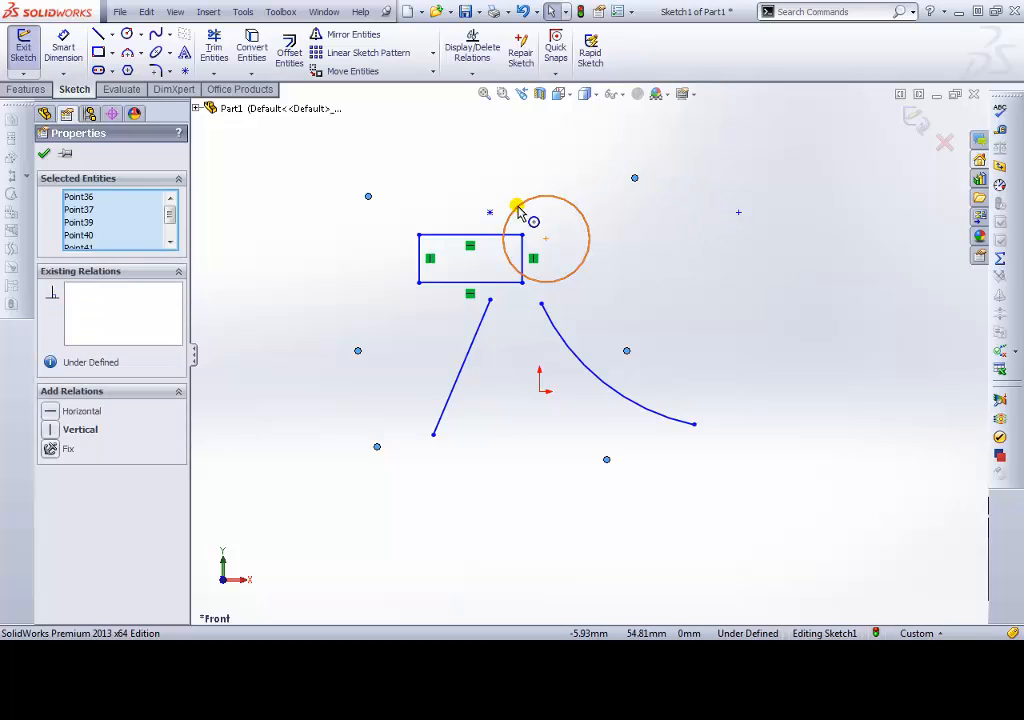
{"action": "left_click", "coordinate": [490, 213], "text": "ctrl"}
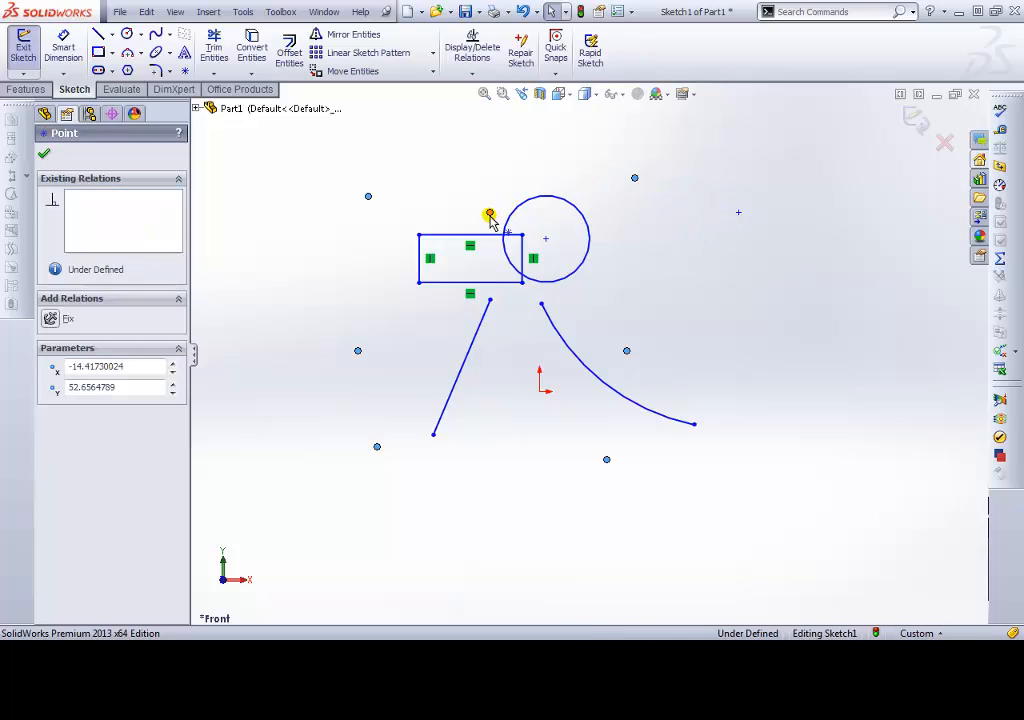
{"action": "left_click", "coordinate": [521, 380]}
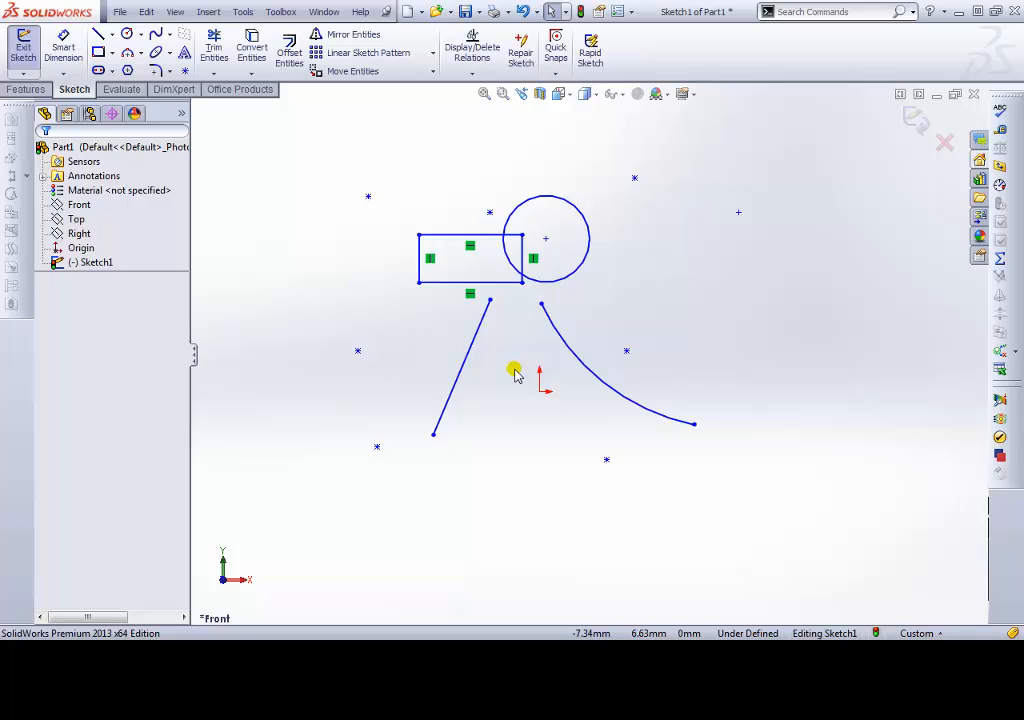
Show the Selection Filter toolbar, enable Filter Sketch Points, and box-select the whole sketch to pick only its points
{"action": "right_click", "coordinate": [700, 58]}
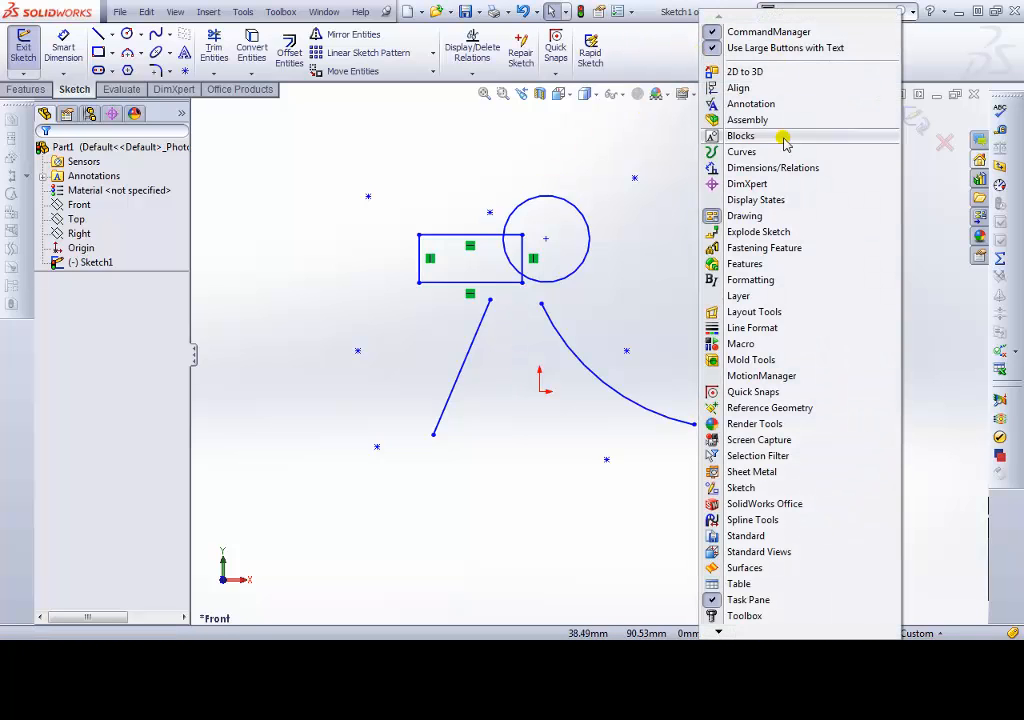
{"action": "left_click", "coordinate": [790, 456]}
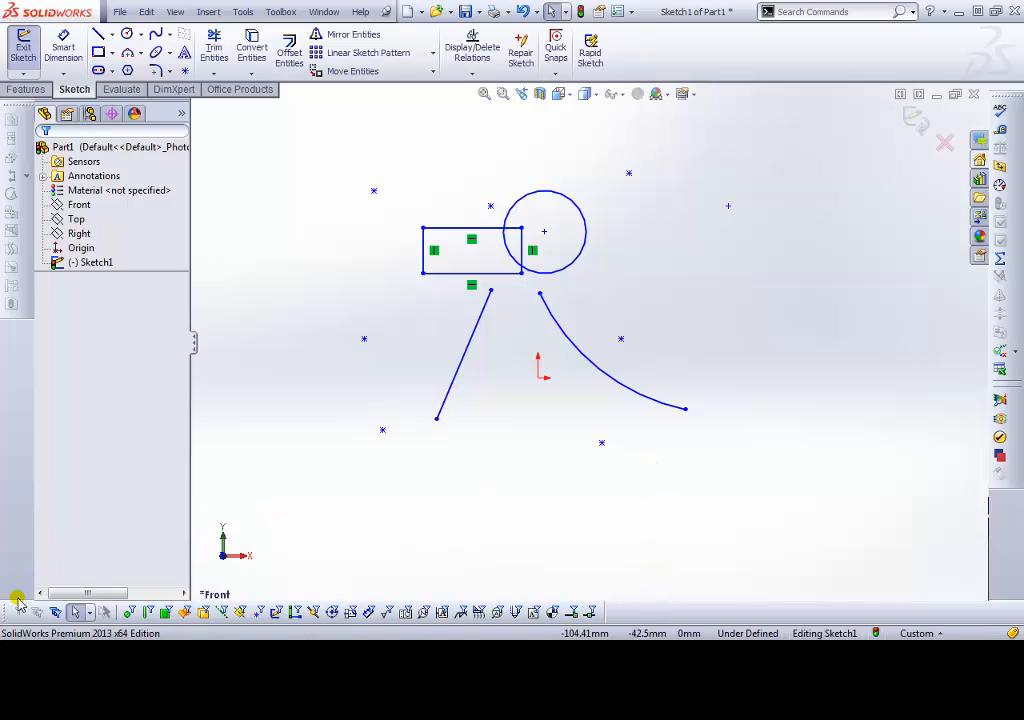
{"action": "mouse_move", "coordinate": [12, 610]}
{"action": "left_mouse_down"}
{"action": "mouse_move", "coordinate": [258, 462]}
{"action": "mouse_move", "coordinate": [420, 452]}
{"action": "mouse_move", "coordinate": [990, 501]}
{"action": "mouse_move", "coordinate": [608, 434]}
{"action": "mouse_move", "coordinate": [204, 582]}
{"action": "mouse_move", "coordinate": [172, 645]}
{"action": "left_mouse_up"}
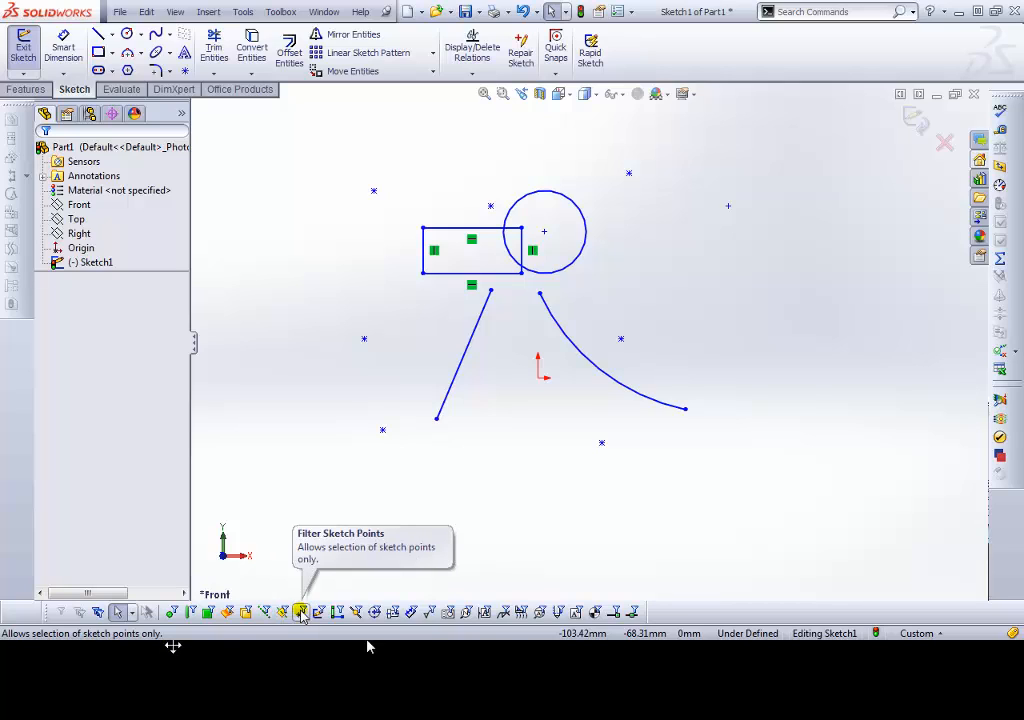
{"action": "left_click", "coordinate": [300, 612]}
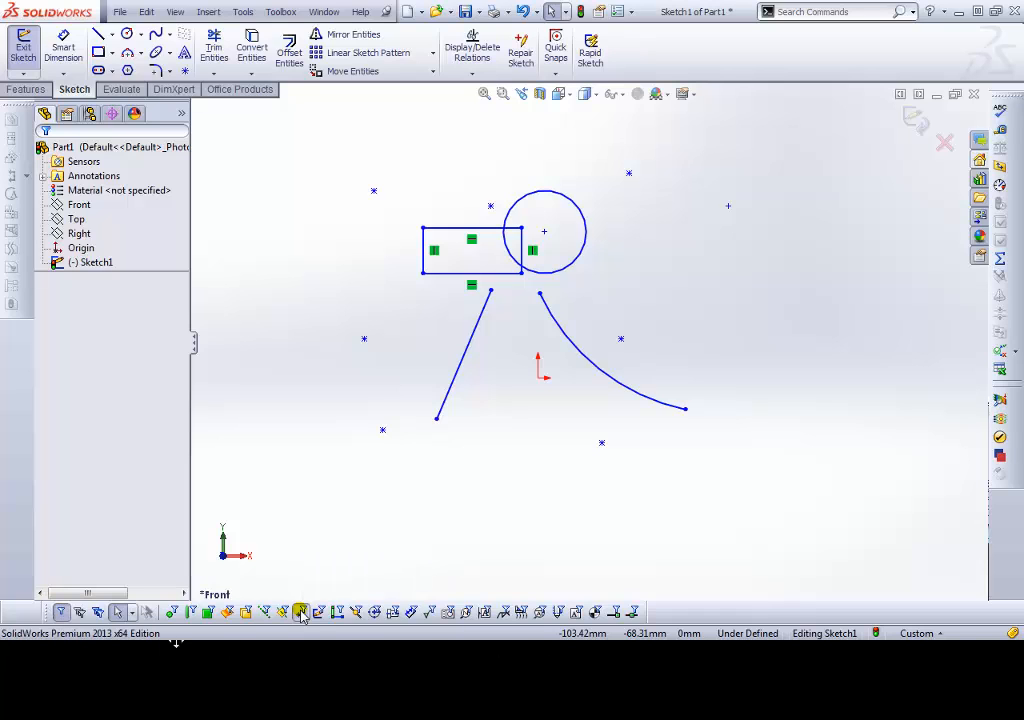
{"action": "left_click_drag", "start_coordinate": [274, 119], "coordinate": [738, 542]}
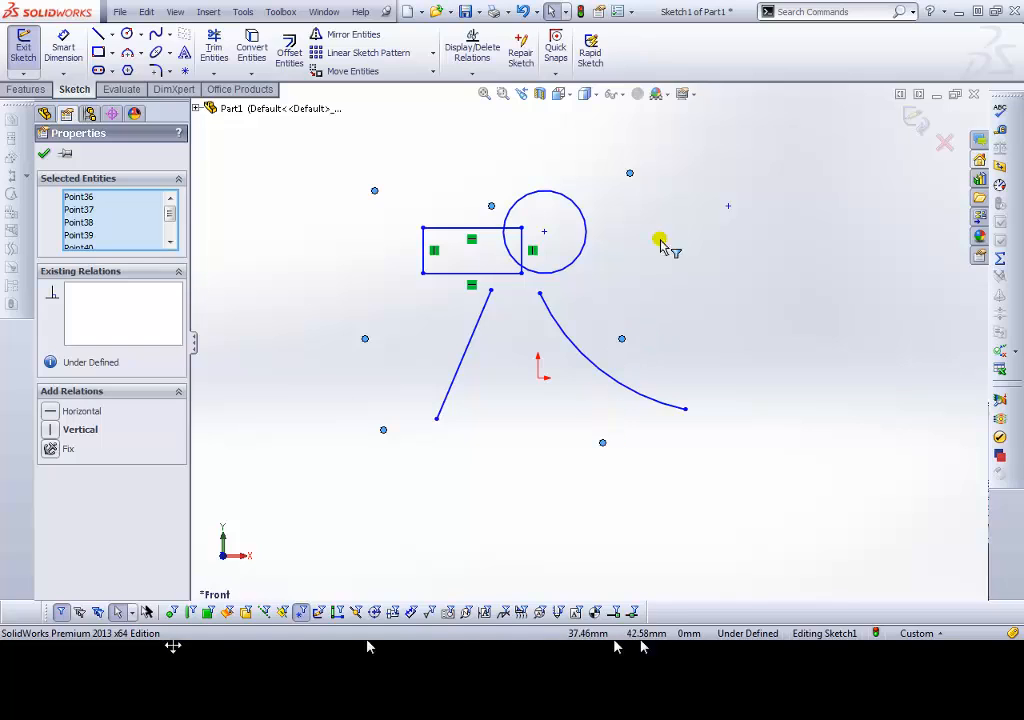
{"action": "left_click", "coordinate": [590, 332]}
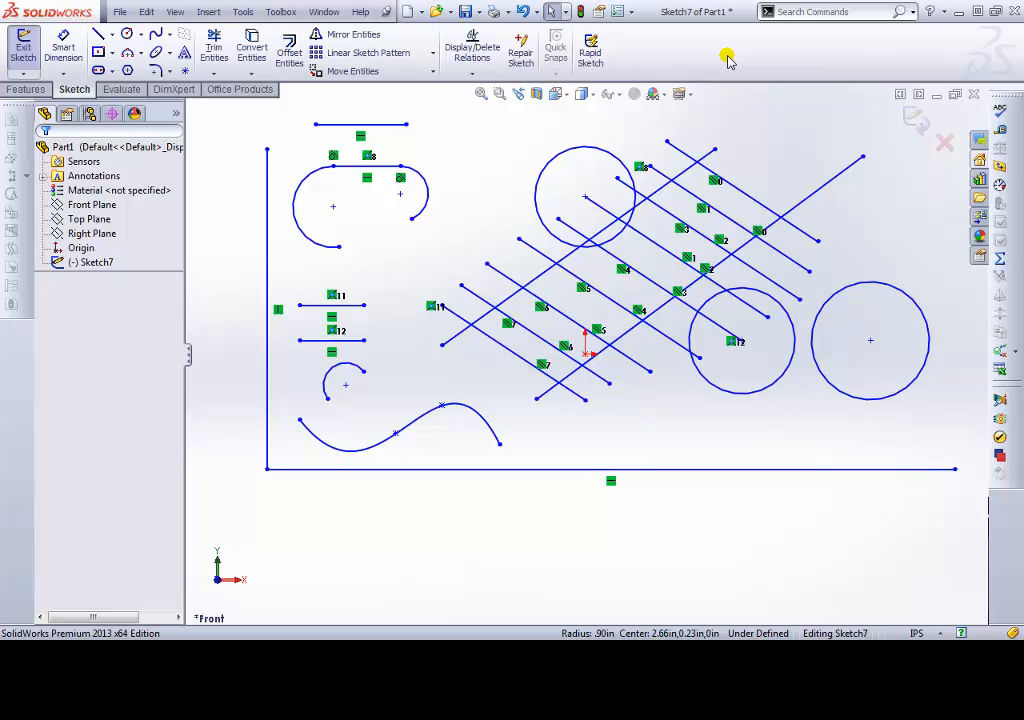
Use Trim to closest on the two lowest parallel lines' lower ends, the middle circle's arc between two lines, and two line ends inside it
{"action": "left_click", "coordinate": [215, 70]}
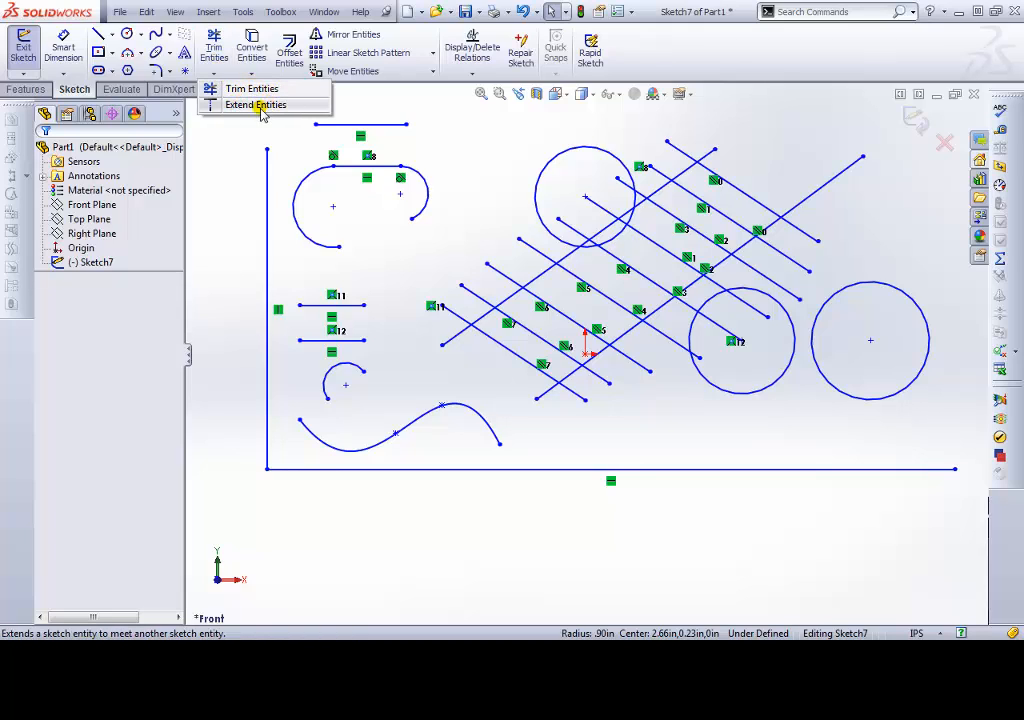
{"action": "left_click", "coordinate": [236, 92]}
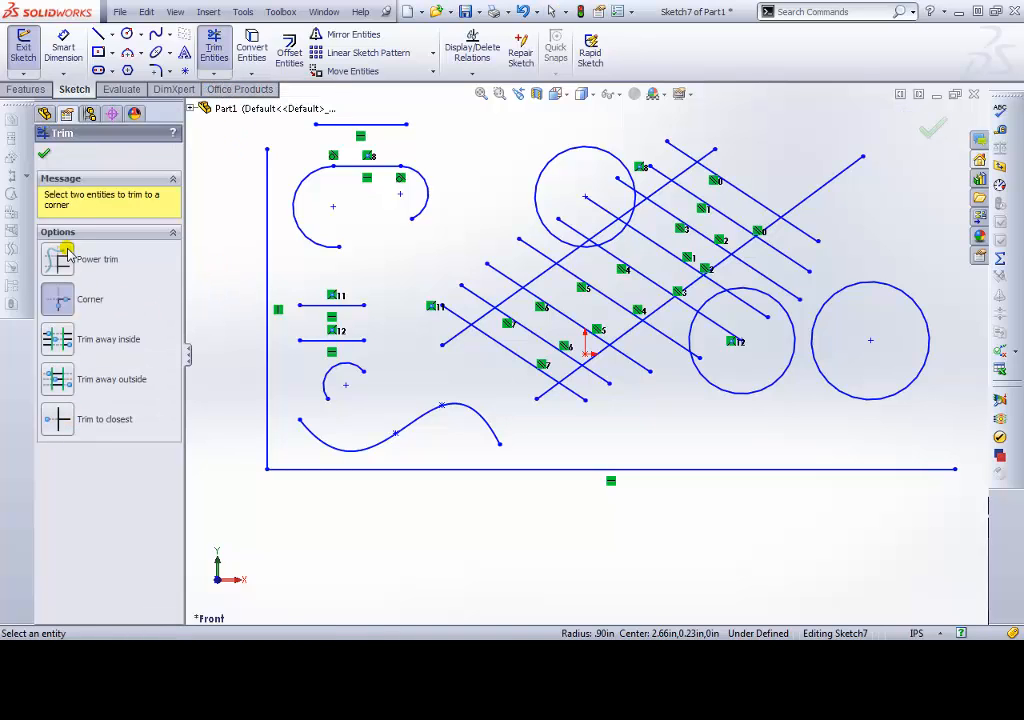
{"action": "left_click", "coordinate": [57, 425]}
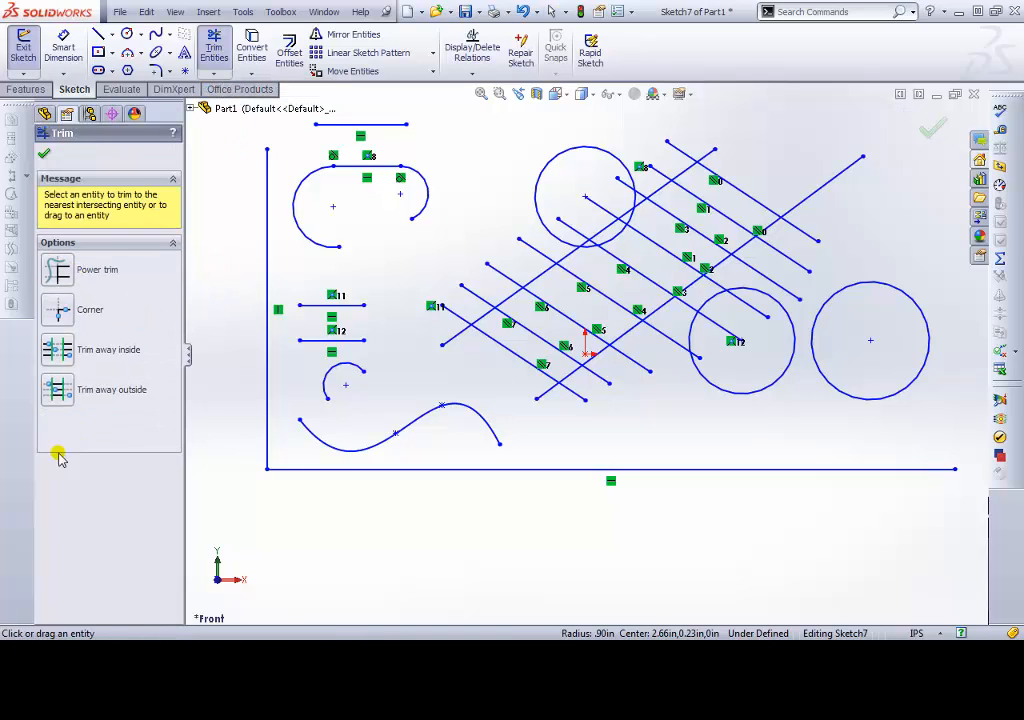
{"action": "left_click", "coordinate": [57, 395]}
{"action": "left_click", "coordinate": [60, 370]}
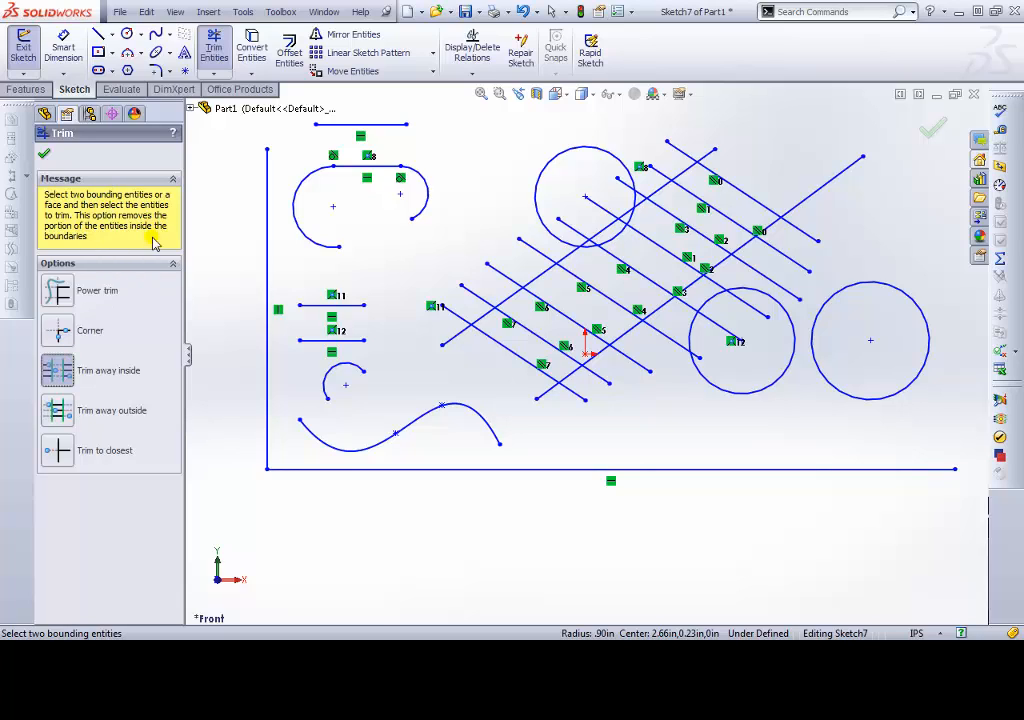
{"action": "left_click", "coordinate": [60, 452]}
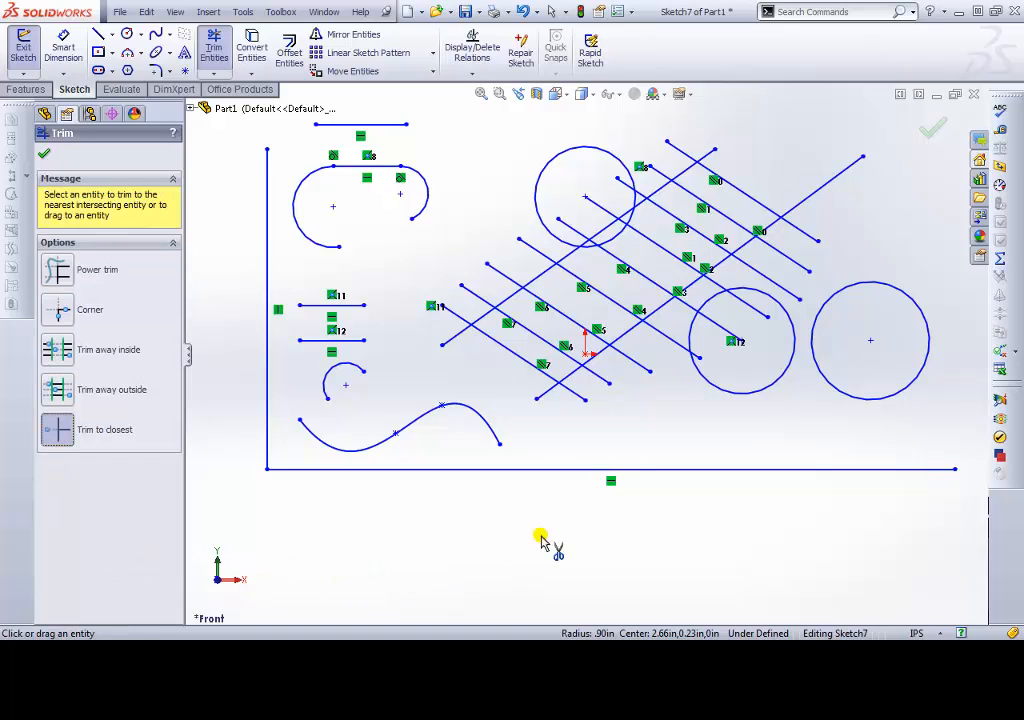
{"action": "left_click", "coordinate": [570, 401]}
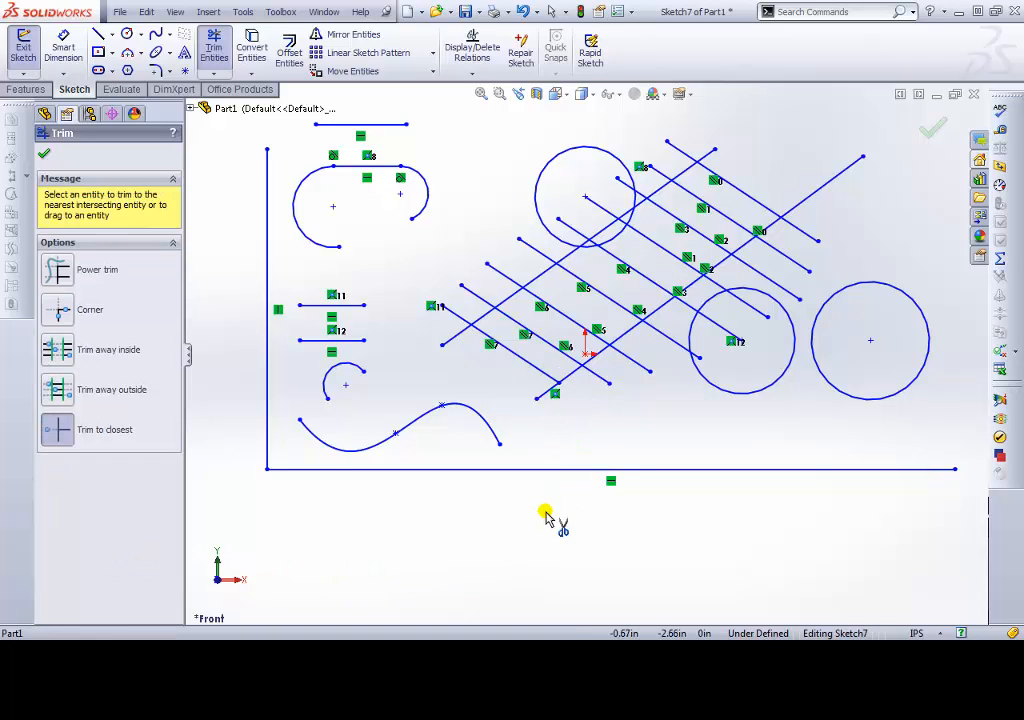
{"action": "left_click", "coordinate": [606, 387]}
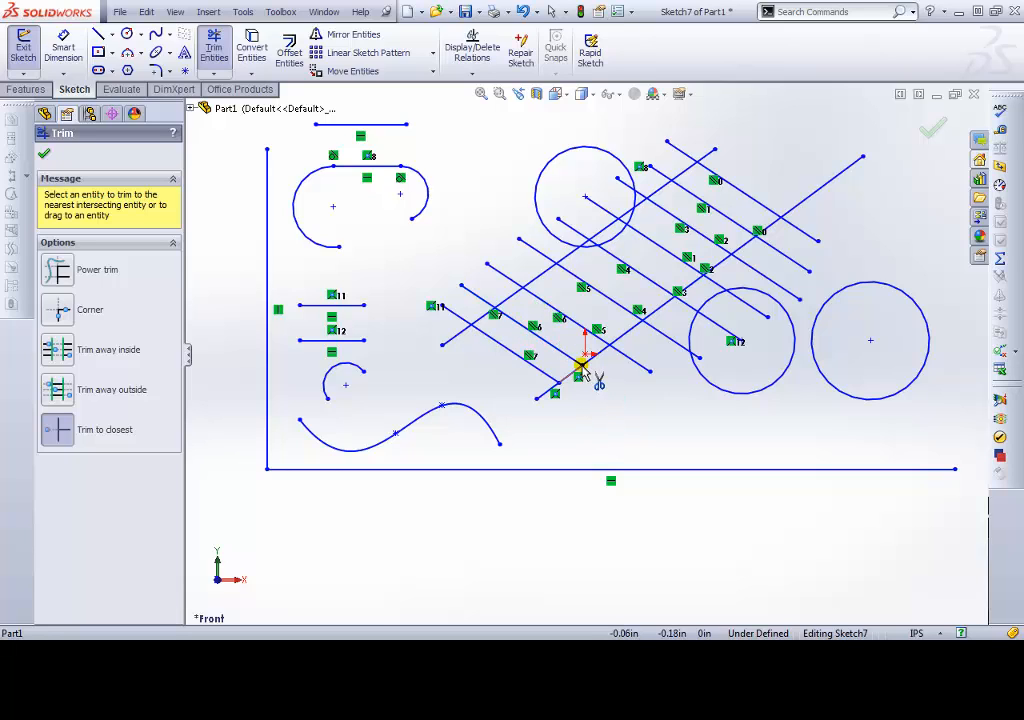
{"action": "left_click", "coordinate": [697, 328]}
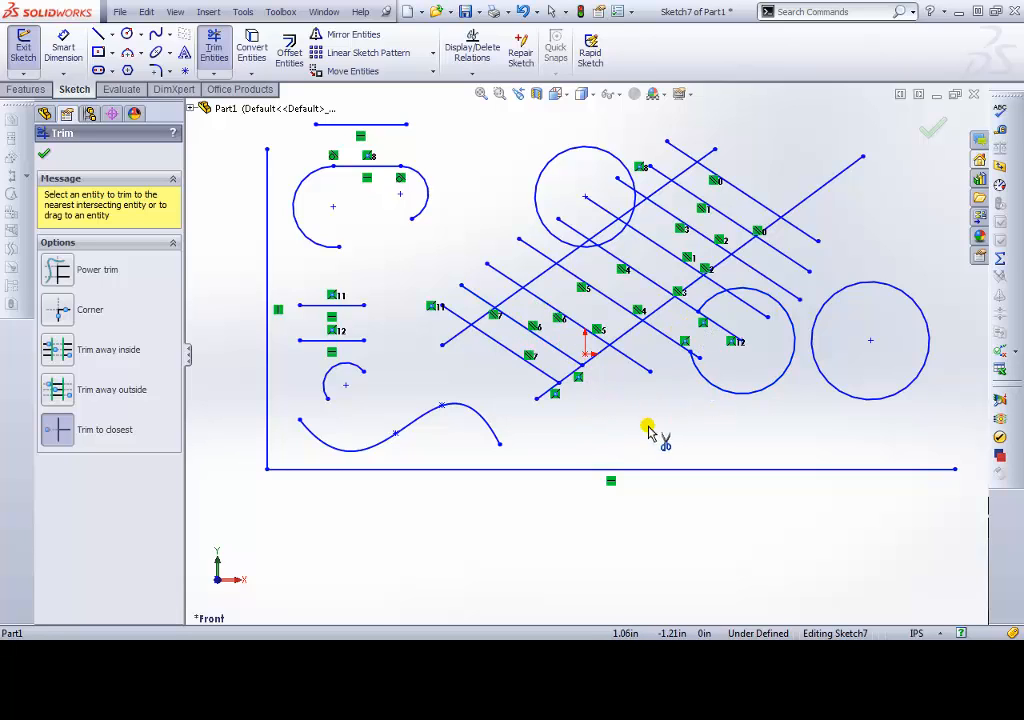
{"action": "left_click", "coordinate": [714, 320]}
{"action": "left_click", "coordinate": [754, 309]}
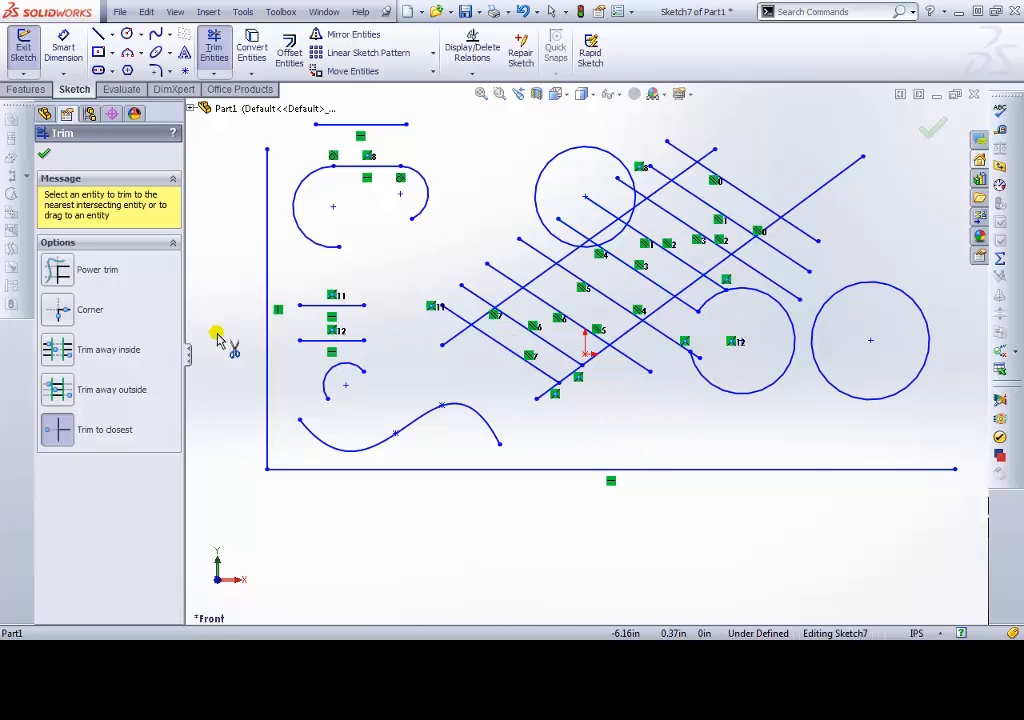
Trim the upper long diagonal and the lowest parallel line to a corner, keeping the portions beyond their intersection
{"action": "left_click", "coordinate": [58, 311]}
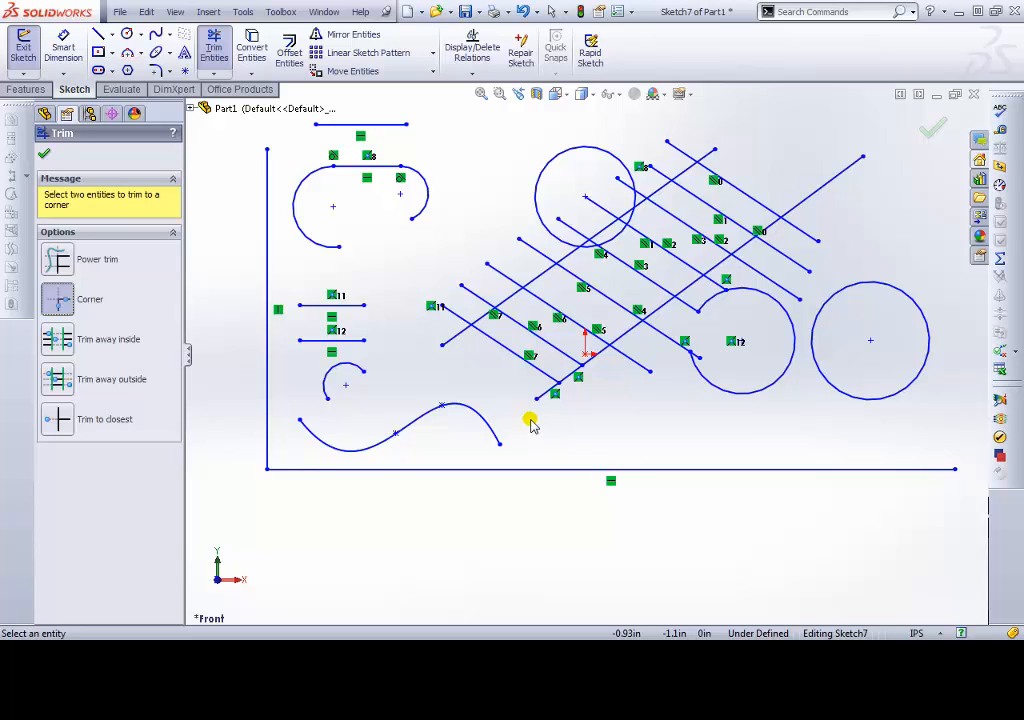
{"action": "left_click", "coordinate": [478, 319]}
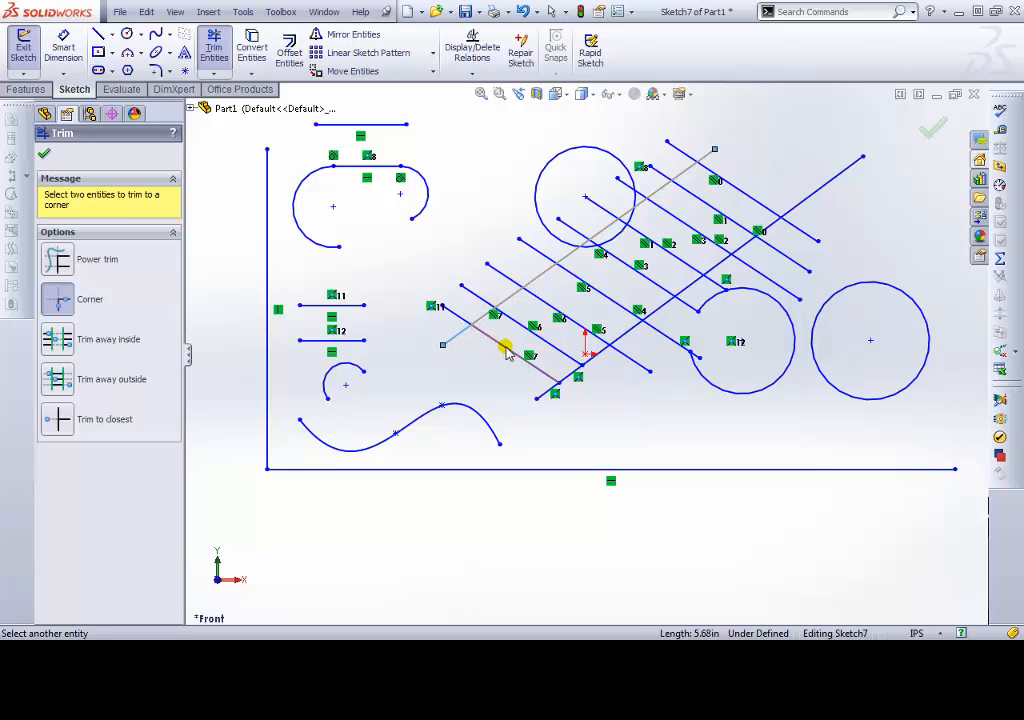
{"action": "left_click", "coordinate": [505, 348]}
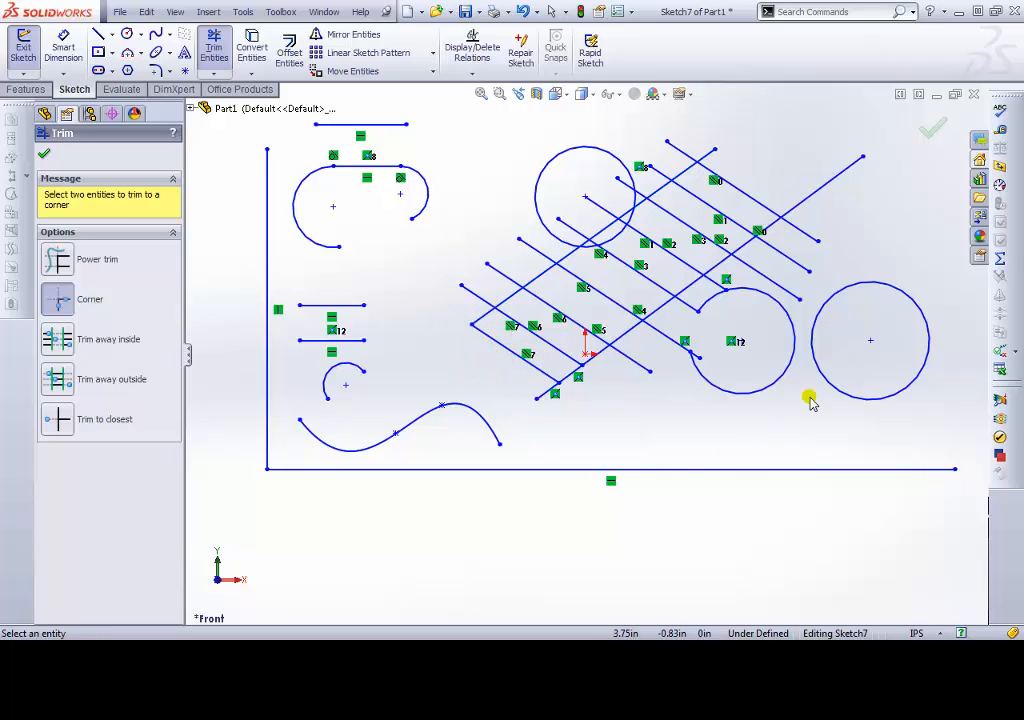
Try to corner-trim the uppermost parallel line with the lower long diagonal, keeping their outer ends, and undo that trim
{"action": "left_click", "coordinate": [805, 231]}
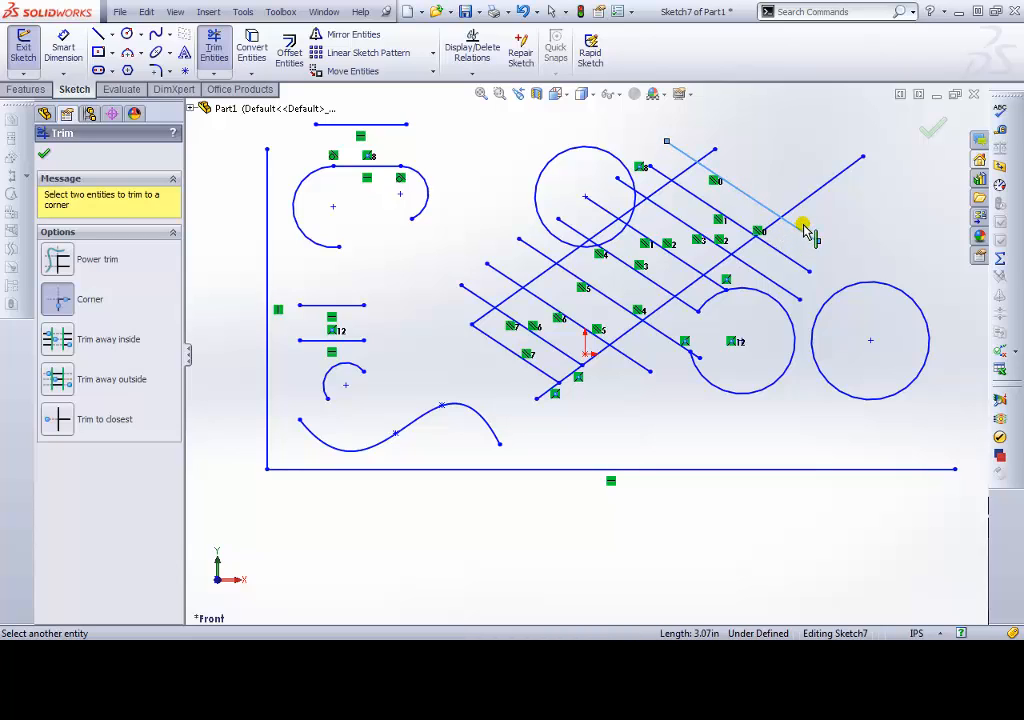
{"action": "left_click", "coordinate": [813, 203]}
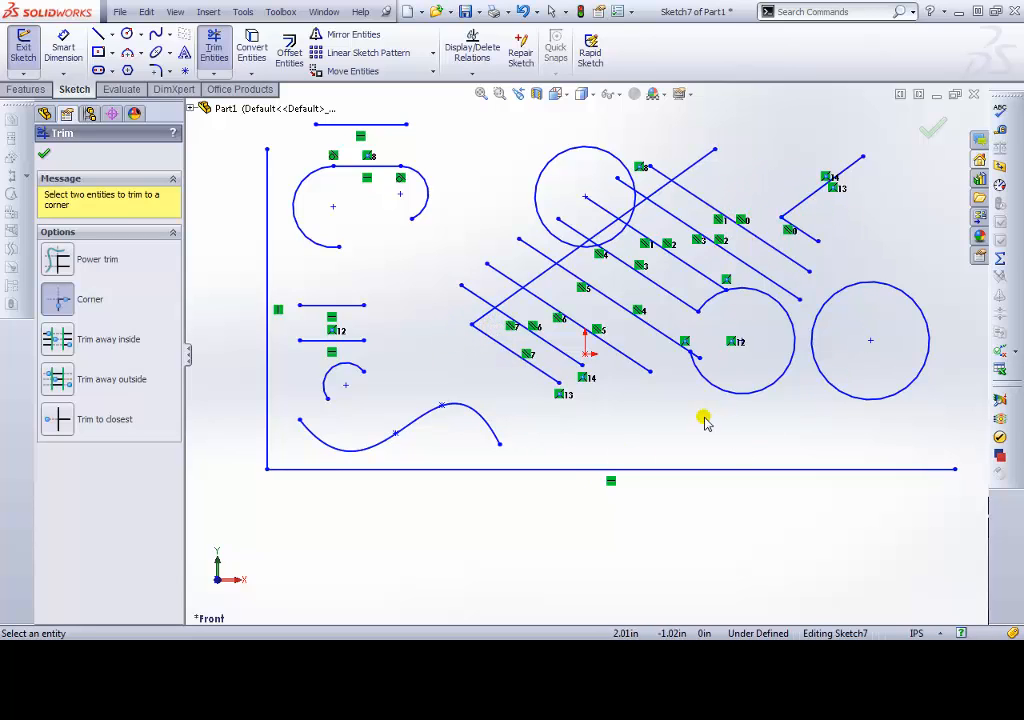
{"action": "left_click", "coordinate": [523, 12]}
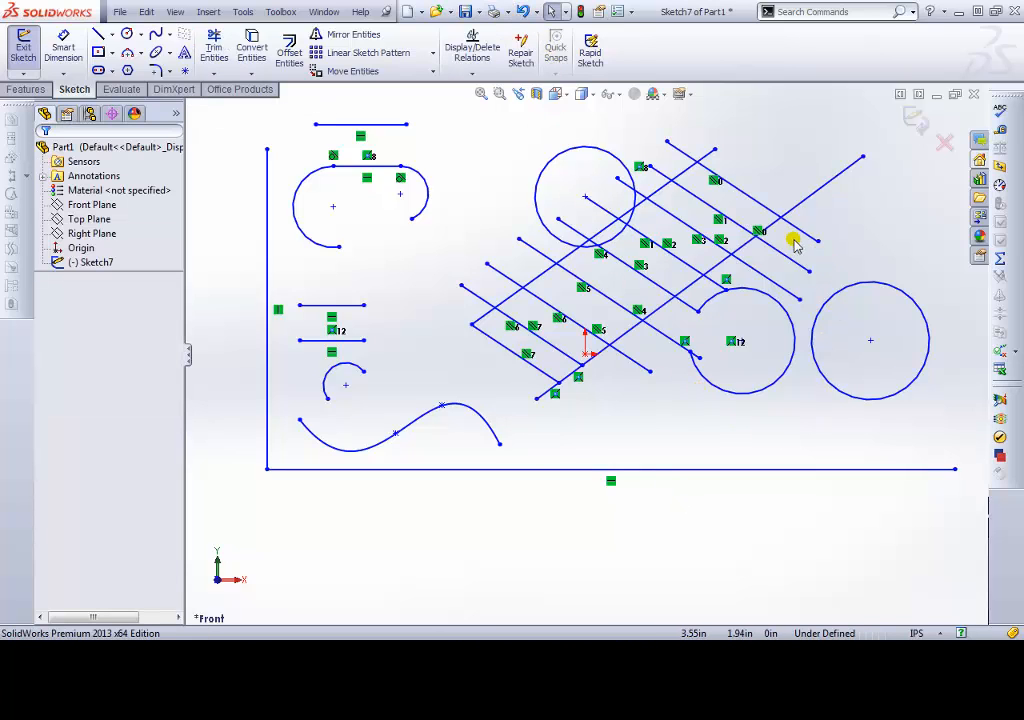
{"action": "left_click", "coordinate": [777, 222]}
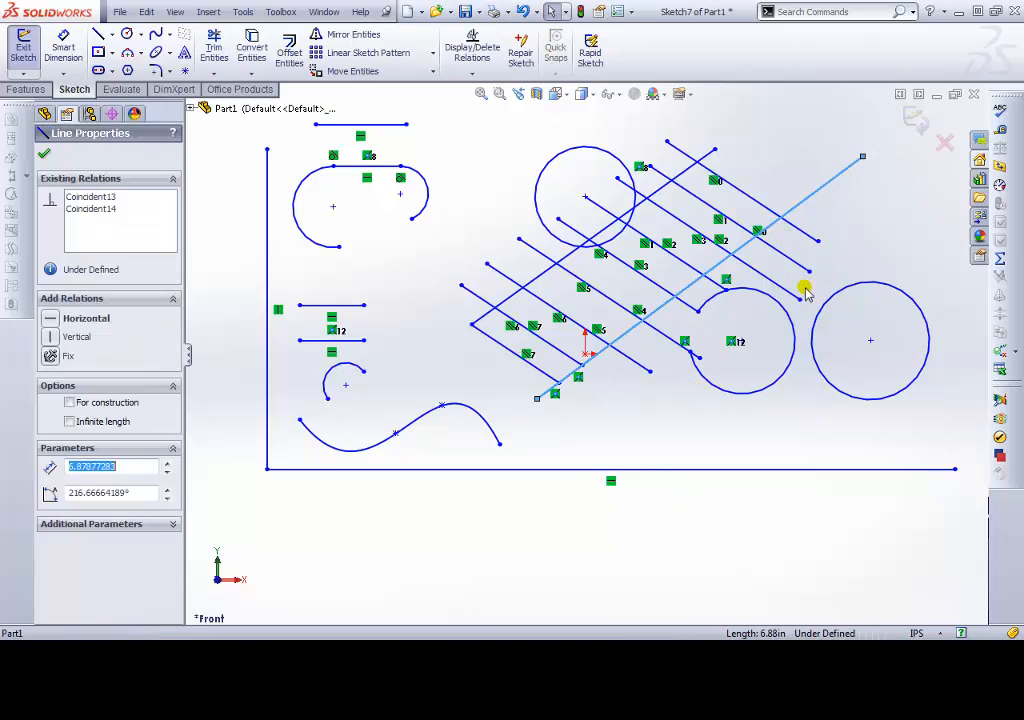
{"action": "left_click", "coordinate": [756, 202]}
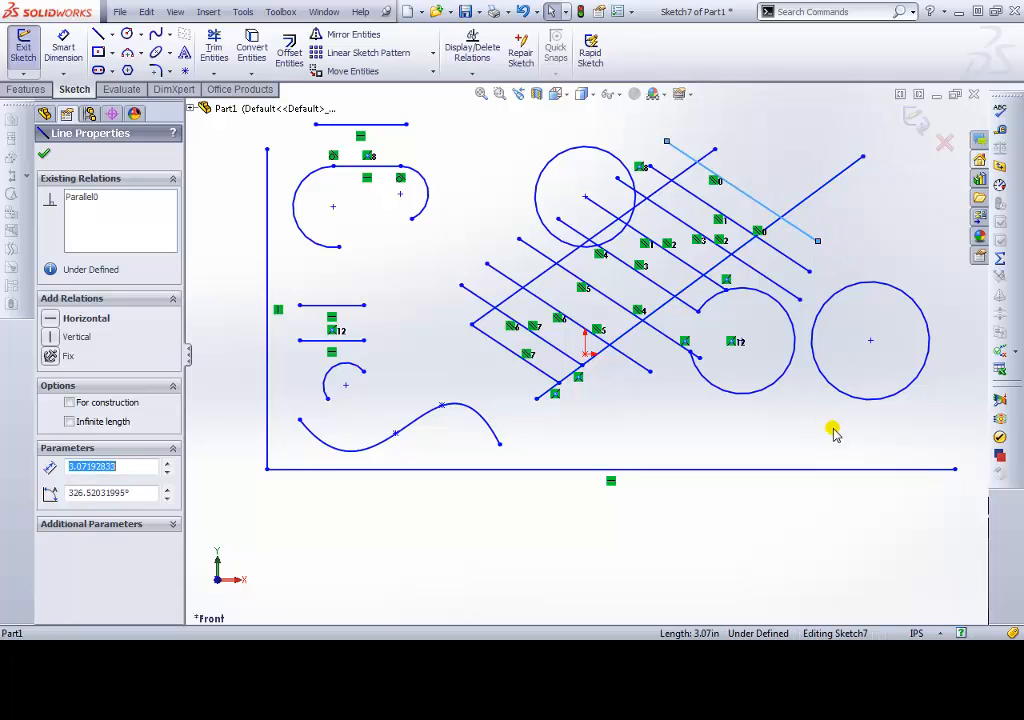
{"action": "left_click", "coordinate": [395, 277]}
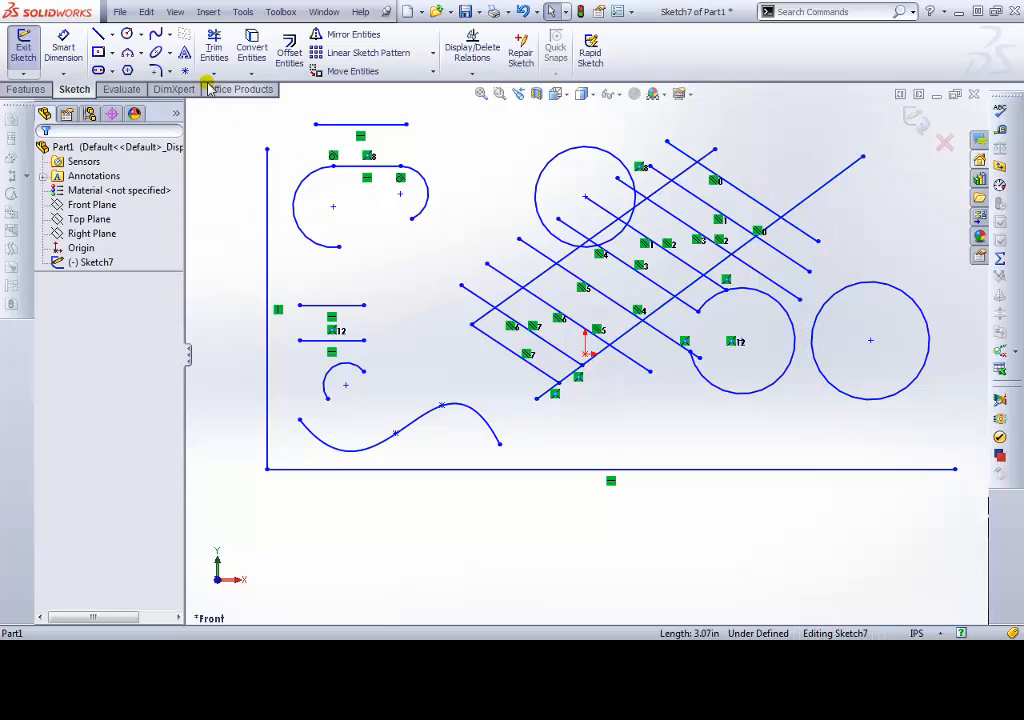
Corner-trim the lower long diagonal with the uppermost parallel line, keeping the diagonal's lower portion and the line's upper portion
{"action": "left_click", "coordinate": [214, 47]}
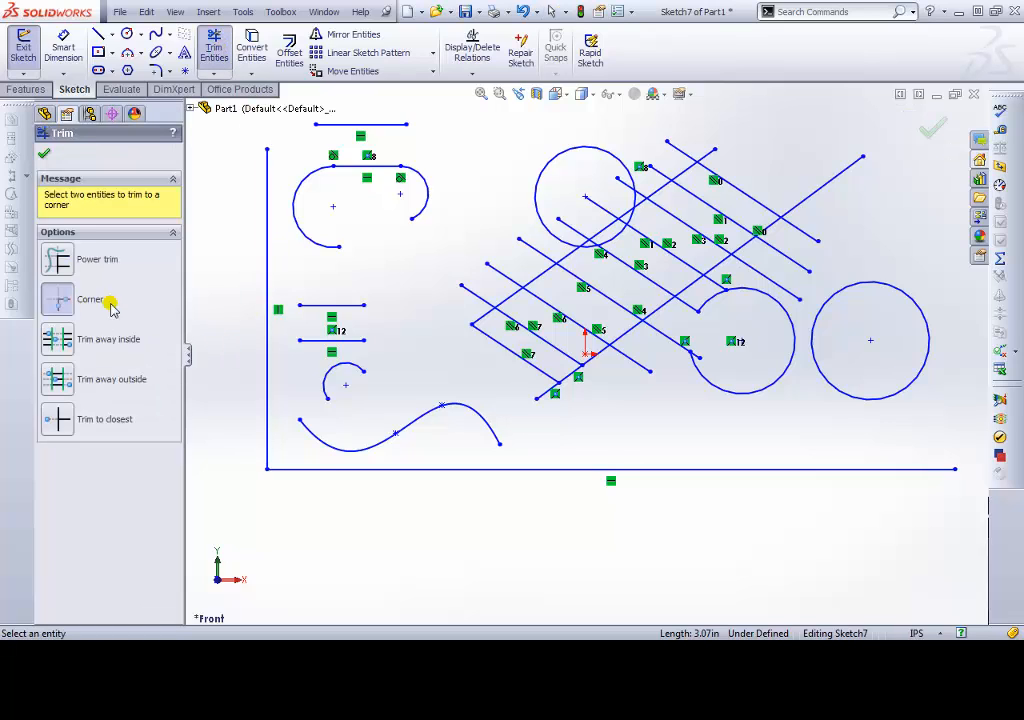
{"action": "left_click", "coordinate": [776, 217]}
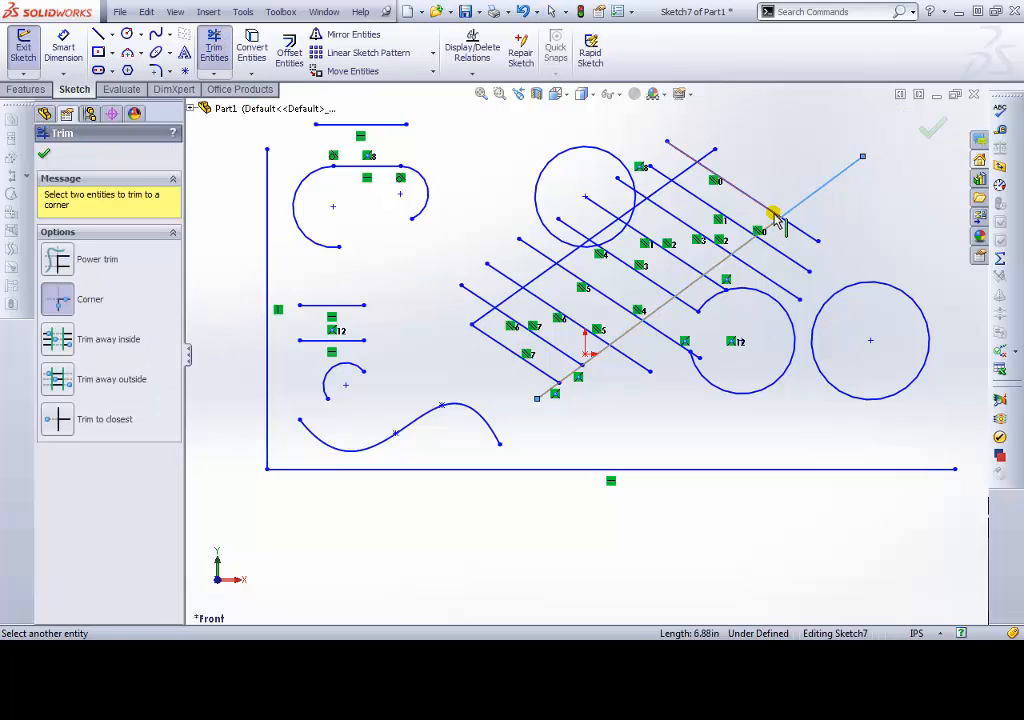
{"action": "left_click", "coordinate": [763, 210]}
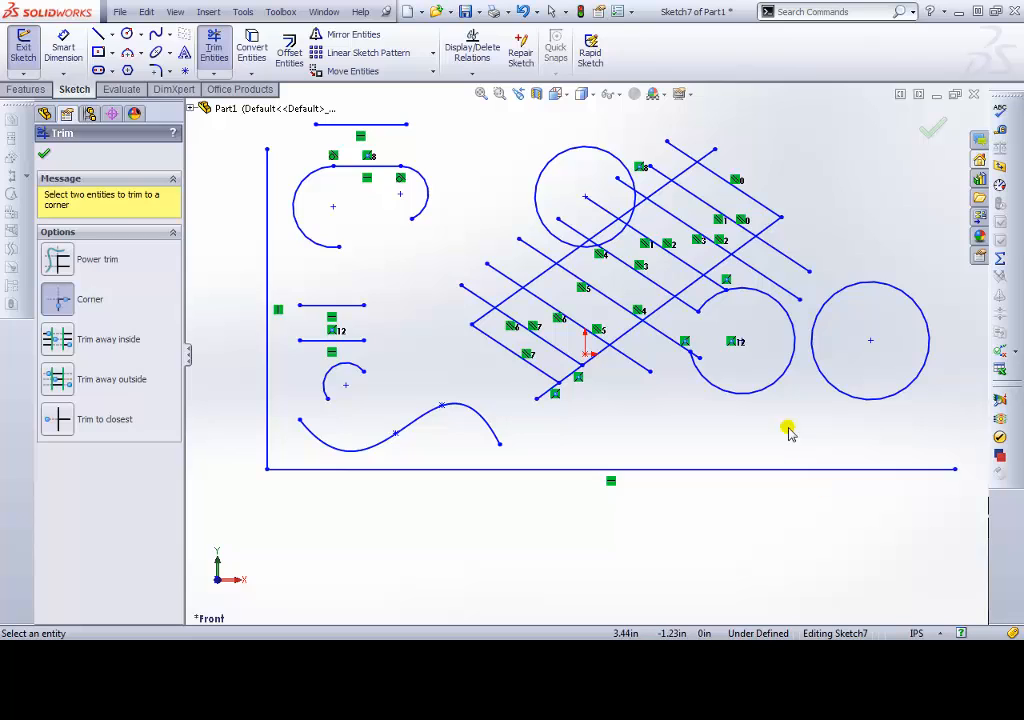
Use Trim away inside with the two long diagonals as boundaries to remove the inner portions of the three lowest parallel lines
{"action": "left_click", "coordinate": [73, 341]}
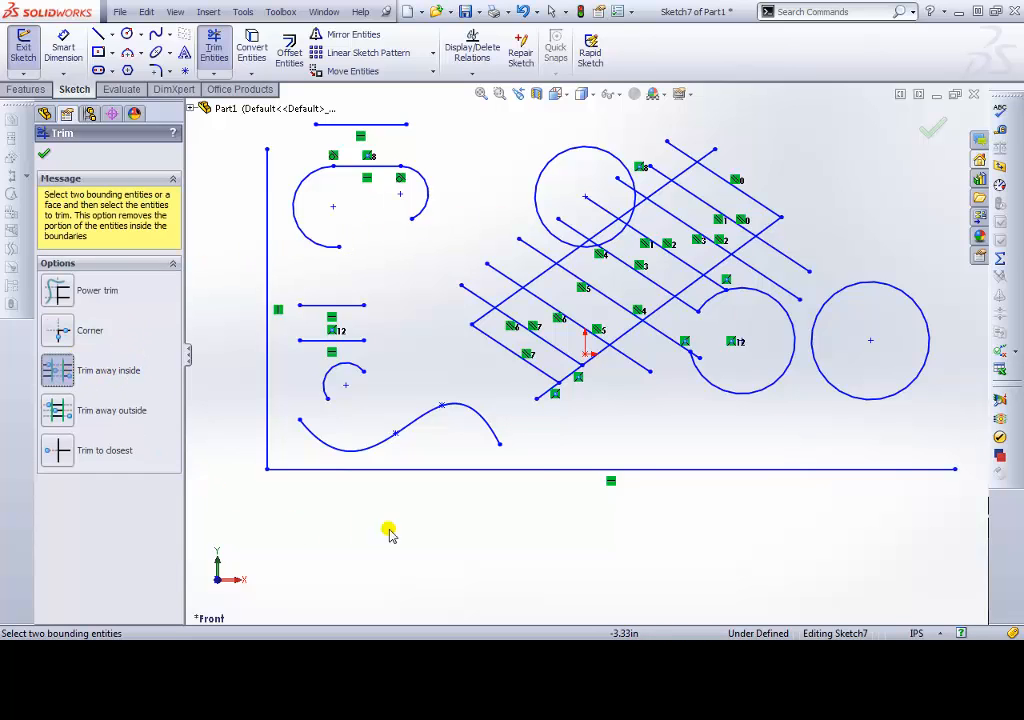
{"action": "left_click", "coordinate": [630, 333]}
{"action": "left_click", "coordinate": [539, 276]}
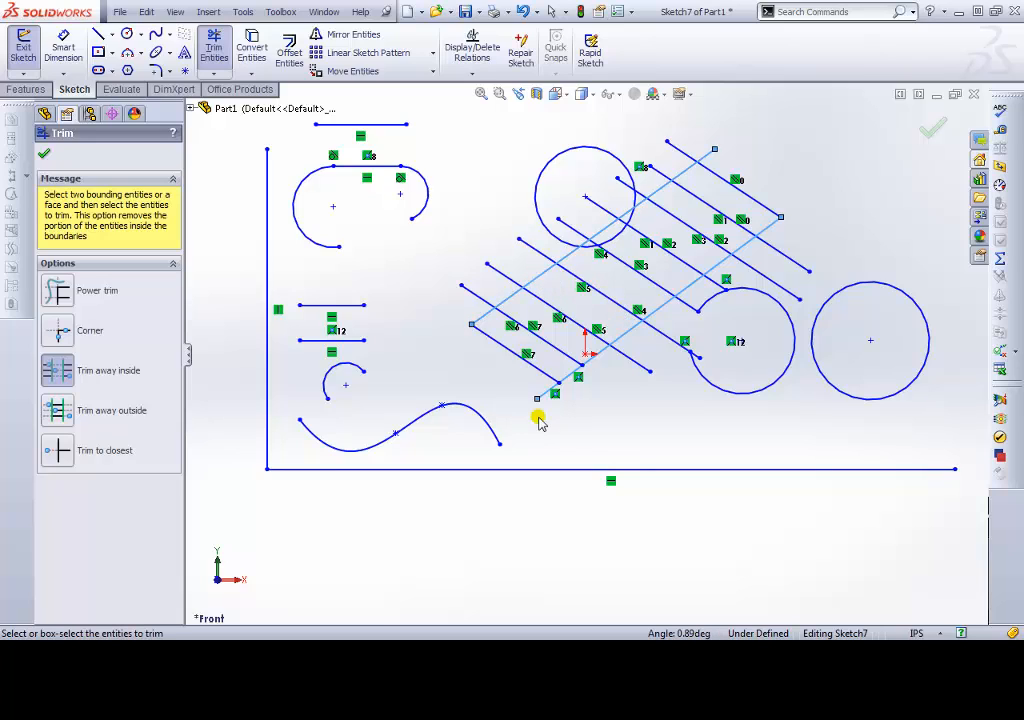
{"action": "left_click", "coordinate": [508, 278]}
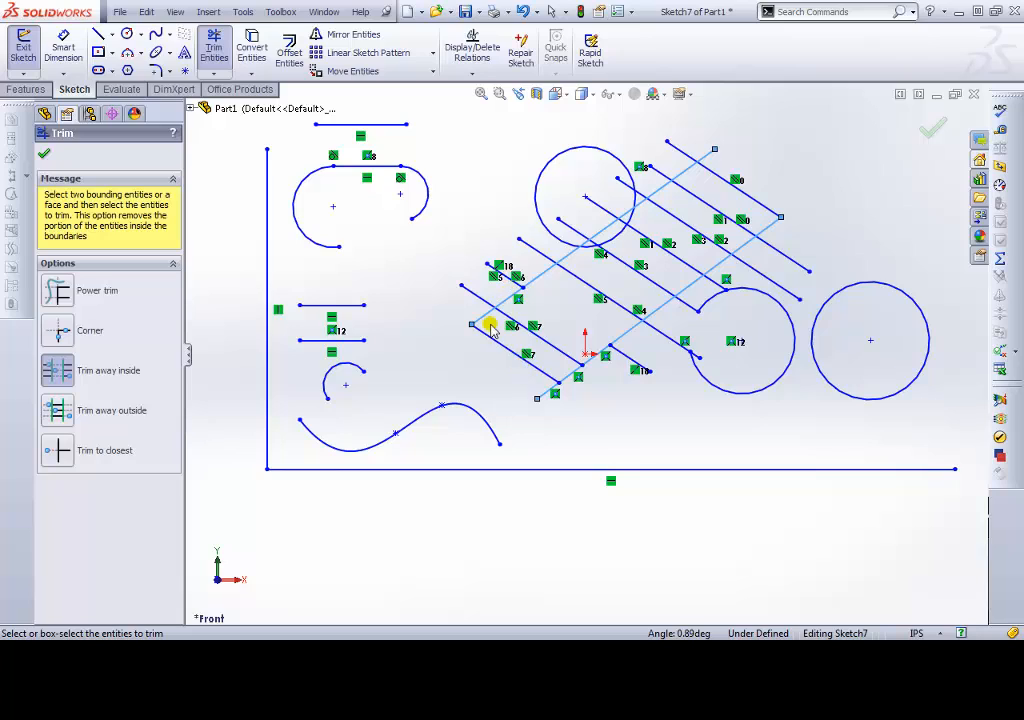
{"action": "left_click", "coordinate": [482, 299]}
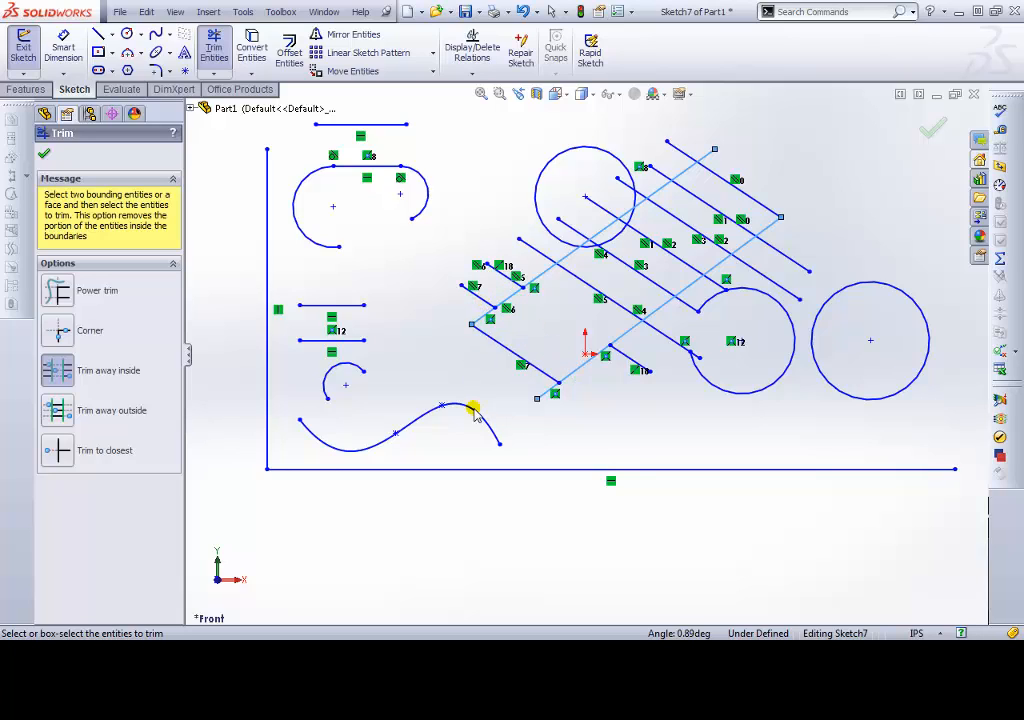
{"action": "left_click", "coordinate": [498, 342]}
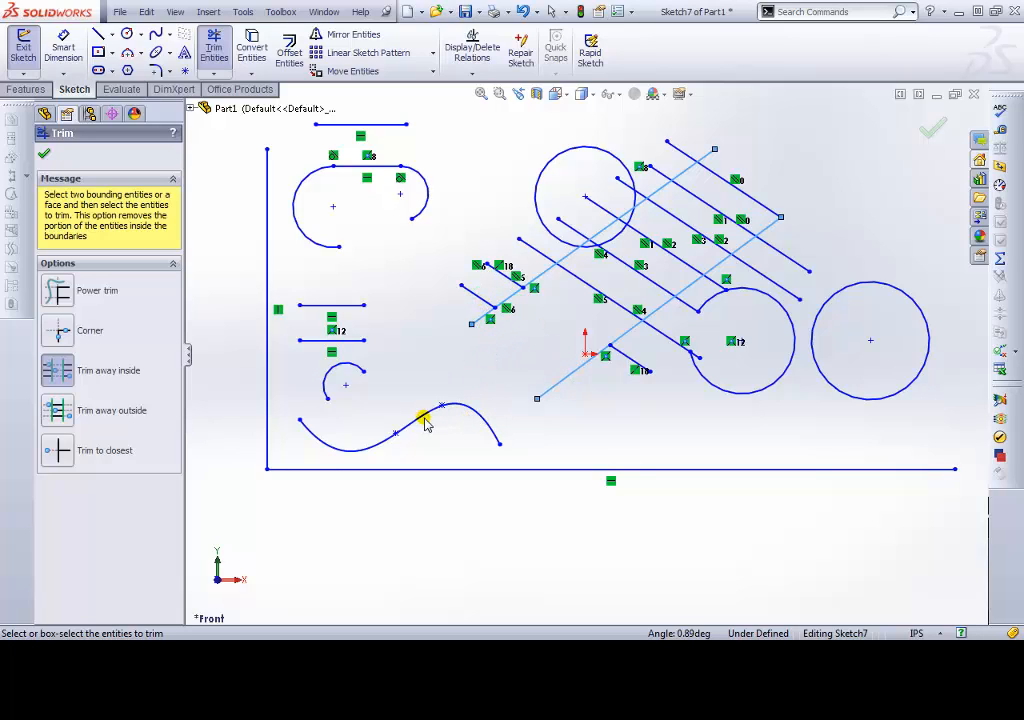
Use Trim away outside with the same diagonals on the second, third and fourth parallel lines from the top, keeping only their inner portions
{"action": "left_click", "coordinate": [57, 410]}
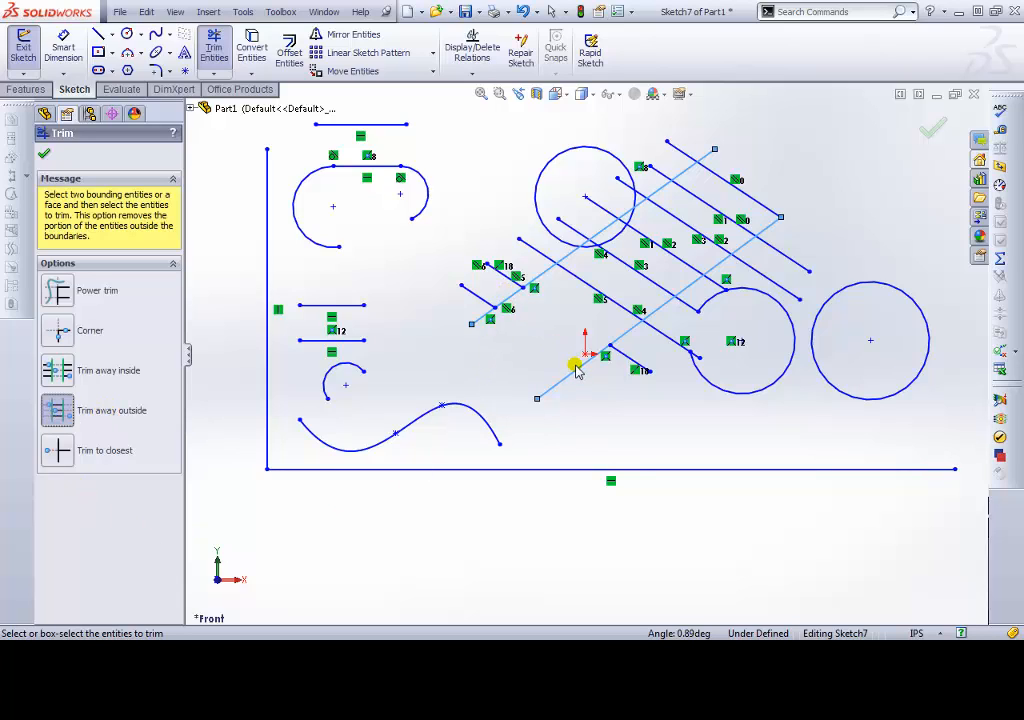
{"action": "left_click", "coordinate": [705, 204]}
{"action": "left_click", "coordinate": [688, 228]}
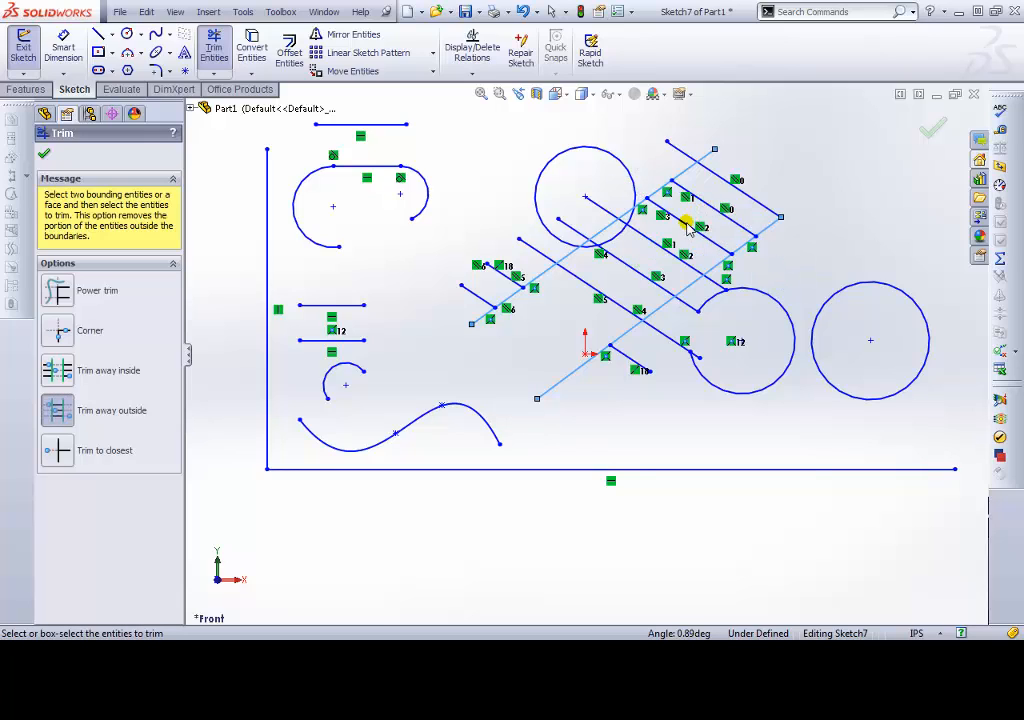
{"action": "left_click", "coordinate": [716, 284]}
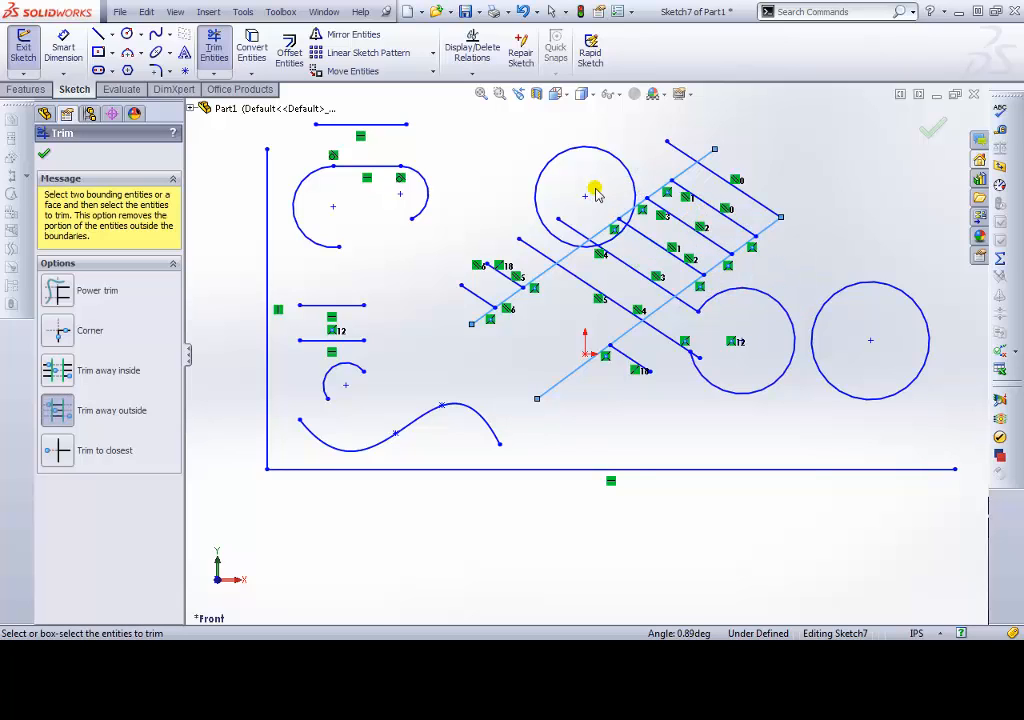
{"action": "left_click", "coordinate": [594, 199]}
Power-trim most of the upper circle, the parallel segments and diagonal portions, and extend the lowest remaining parallel stub to the large upper-left arc
{"action": "left_click", "coordinate": [58, 290]}
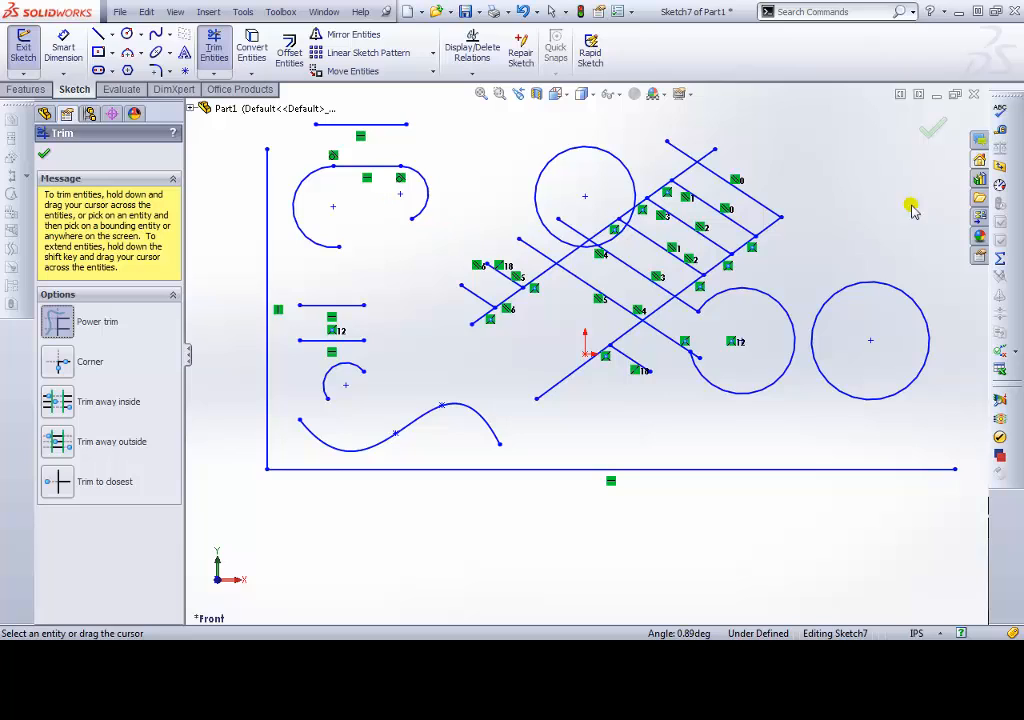
{"action": "mouse_move", "coordinate": [864, 171]}
{"action": "left_mouse_down"}
{"action": "mouse_move", "coordinate": [863, 162]}
{"action": "mouse_move", "coordinate": [817, 161]}
{"action": "mouse_move", "coordinate": [902, 186]}
{"action": "mouse_move", "coordinate": [859, 240]}
{"action": "mouse_move", "coordinate": [770, 135]}
{"action": "mouse_move", "coordinate": [663, 126]}
{"action": "mouse_move", "coordinate": [495, 155]}
{"action": "mouse_move", "coordinate": [423, 281]}
{"action": "mouse_move", "coordinate": [512, 405]}
{"action": "mouse_move", "coordinate": [571, 435]}
{"action": "mouse_move", "coordinate": [546, 334]}
{"action": "mouse_move", "coordinate": [551, 288]}
{"action": "mouse_move", "coordinate": [503, 244]}
{"action": "mouse_move", "coordinate": [513, 222]}
{"action": "mouse_move", "coordinate": [551, 203]}
{"action": "mouse_move", "coordinate": [590, 210]}
{"action": "mouse_move", "coordinate": [604, 237]}
{"action": "mouse_move", "coordinate": [652, 244]}
{"action": "mouse_move", "coordinate": [740, 228]}
{"action": "mouse_move", "coordinate": [766, 200]}
{"action": "left_mouse_up"}
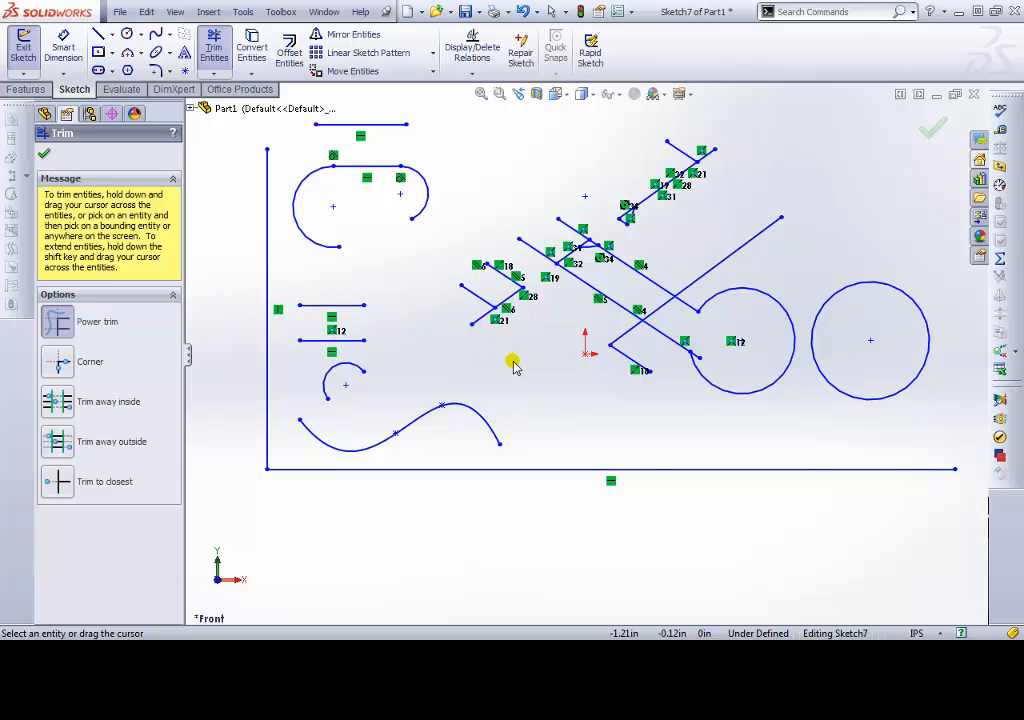
{"action": "mouse_move", "coordinate": [483, 330]}
{"action": "left_mouse_down"}
{"action": "mouse_move", "coordinate": [480, 318]}
{"action": "mouse_move", "coordinate": [439, 313]}
{"action": "mouse_move", "coordinate": [434, 328]}
{"action": "mouse_move", "coordinate": [474, 295]}
{"action": "mouse_move", "coordinate": [457, 348]}
{"action": "left_mouse_up"}
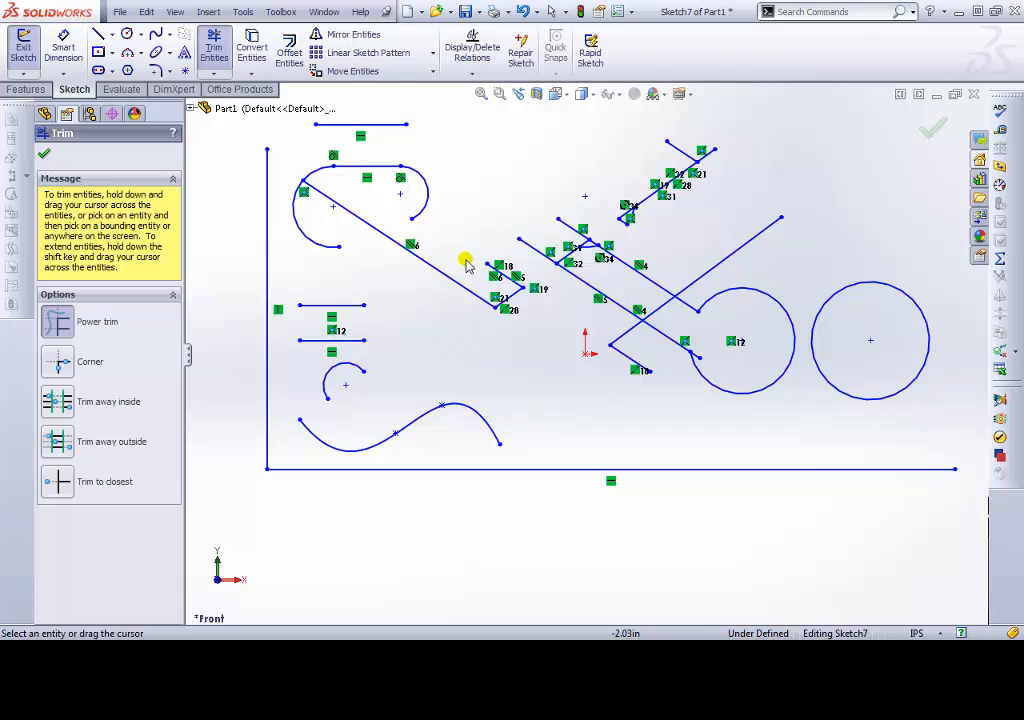
Use Extend Entities to extend the long slanted line and the spline's right end to the bottom line, and the spline's left end to the vertical line
{"action": "left_click", "coordinate": [214, 73]}
{"action": "left_click", "coordinate": [251, 73]}
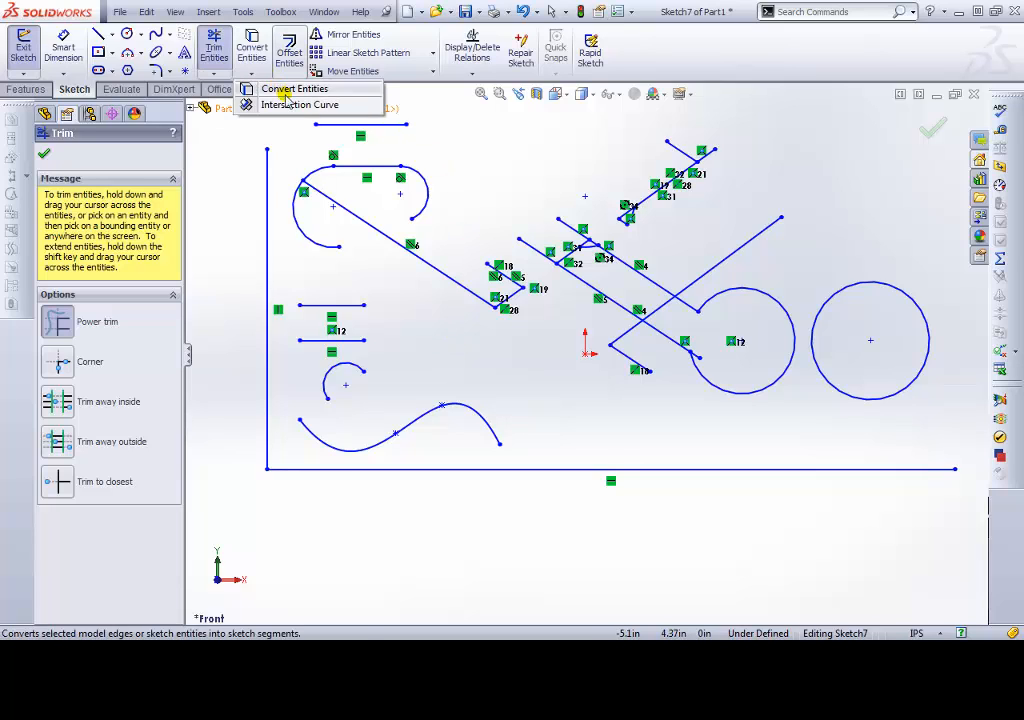
{"action": "left_click", "coordinate": [214, 73]}
{"action": "left_click", "coordinate": [229, 106]}
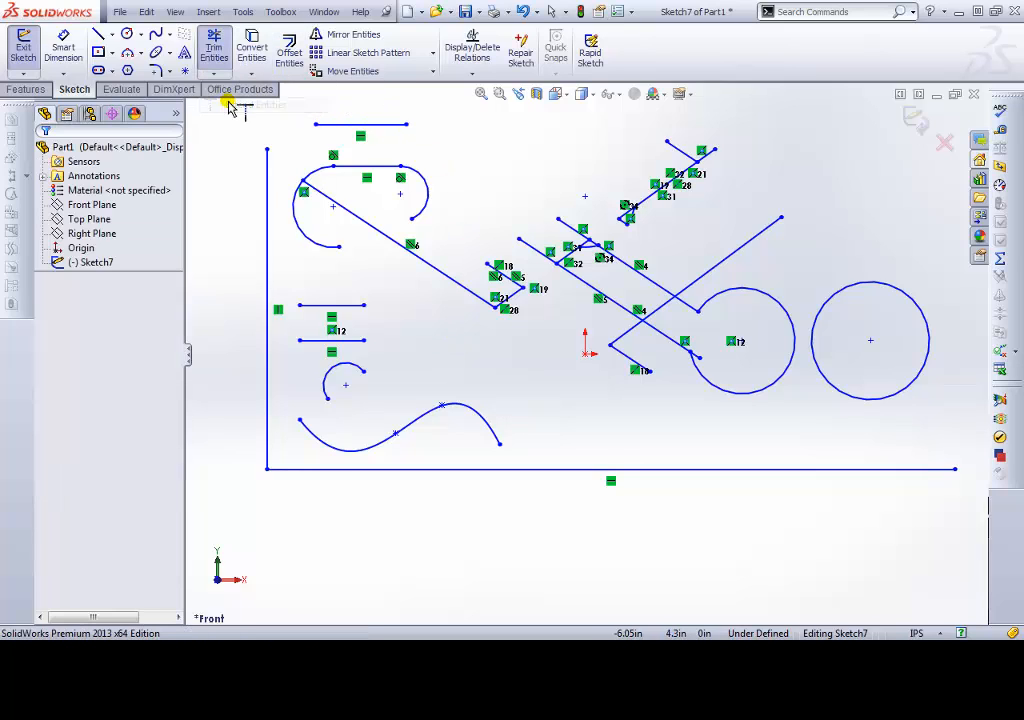
{"action": "left_click", "coordinate": [480, 300]}
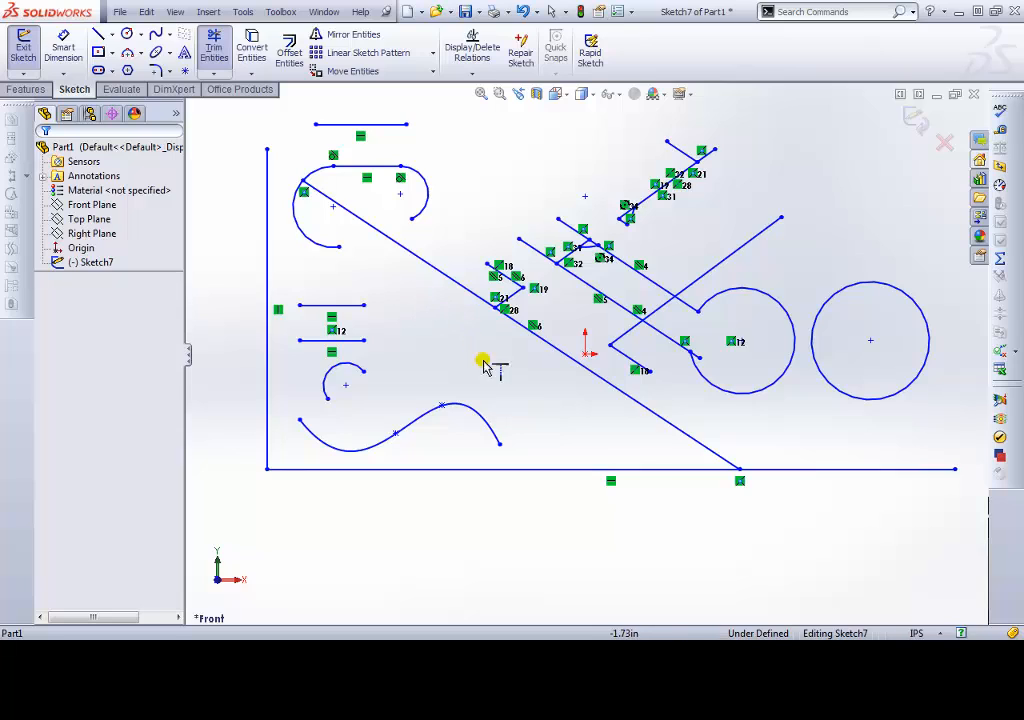
{"action": "left_click", "coordinate": [487, 424]}
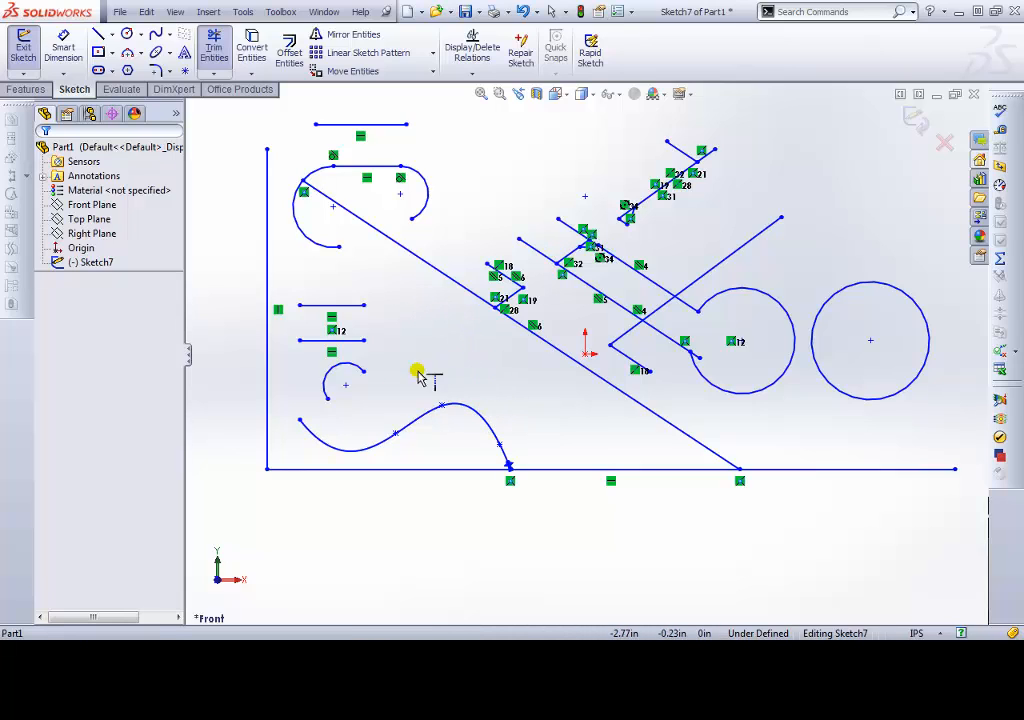
{"action": "left_click", "coordinate": [314, 434]}
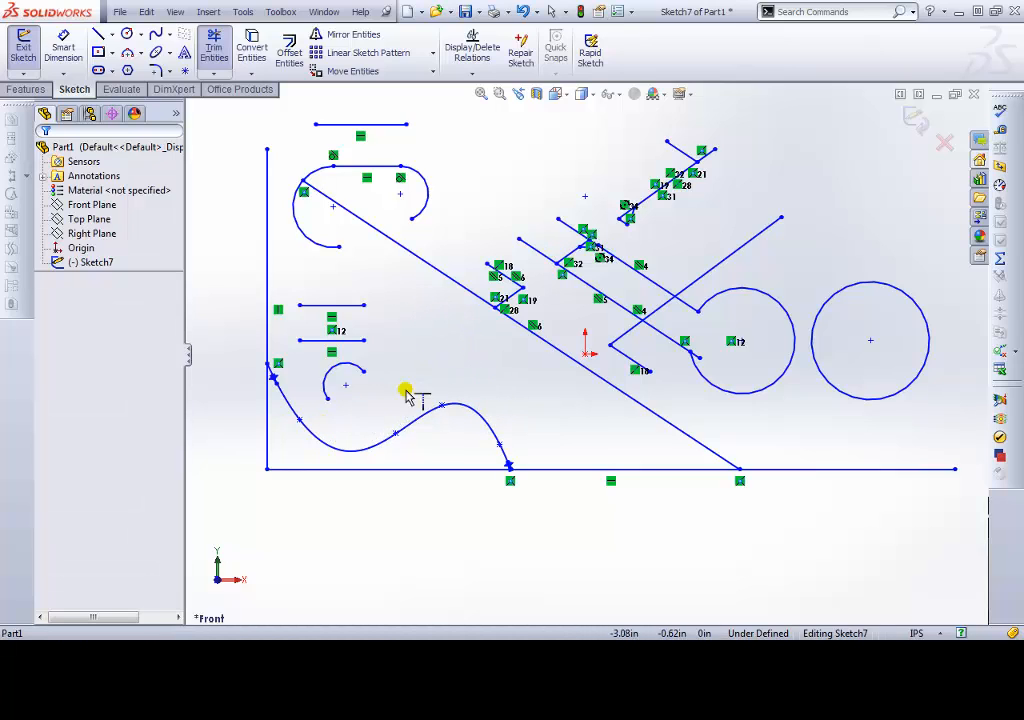
Extend two parallel lines to the top horizontal line and the small arc, and the upper short horizontal line to the diagonal and vertical line
{"action": "left_click", "coordinate": [538, 251]}
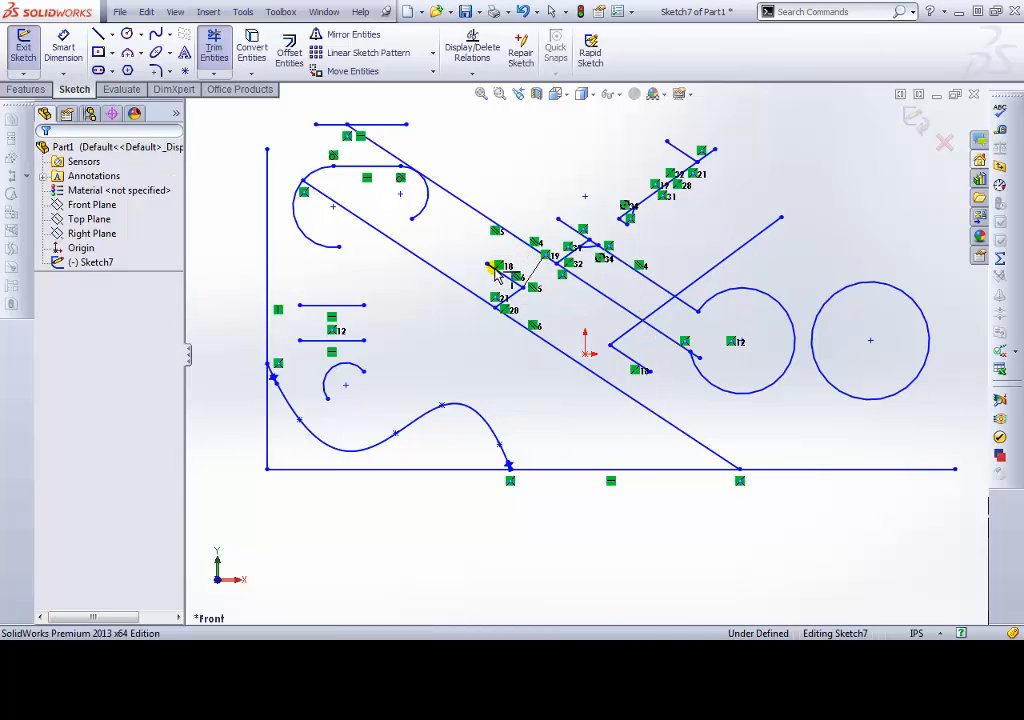
{"action": "left_click", "coordinate": [494, 275]}
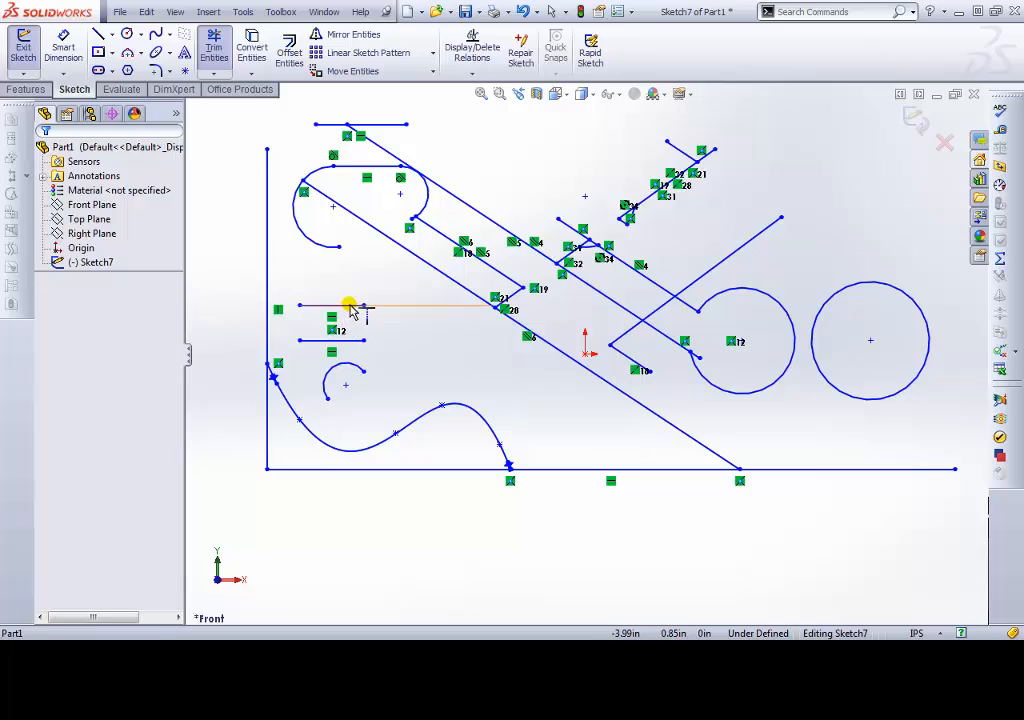
{"action": "left_click", "coordinate": [350, 302]}
{"action": "left_click", "coordinate": [305, 303]}
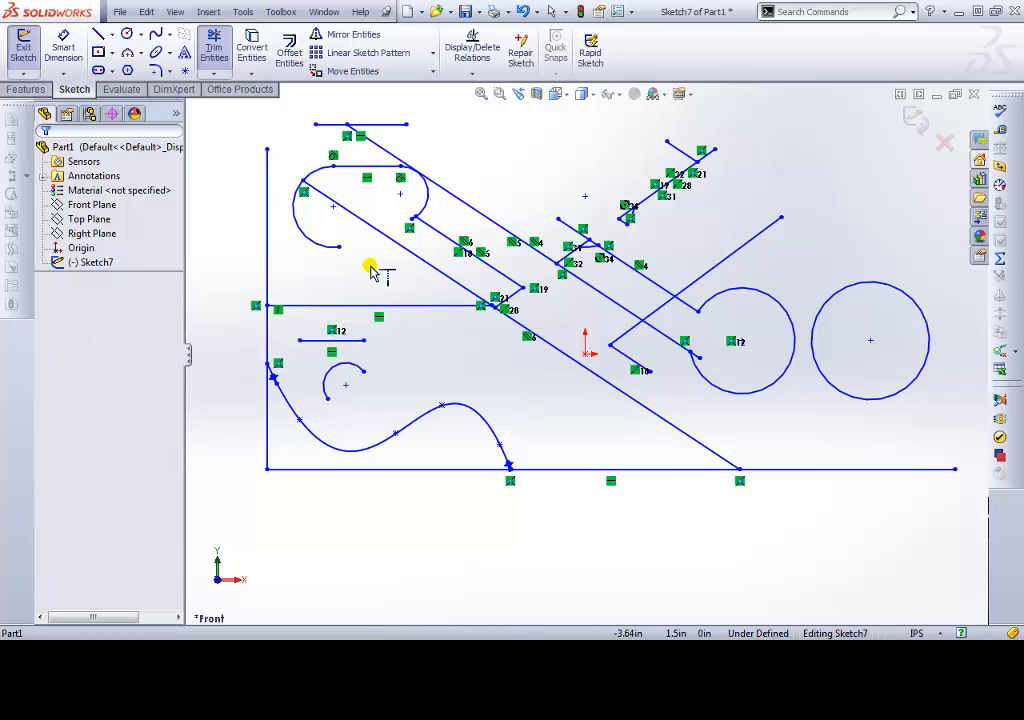